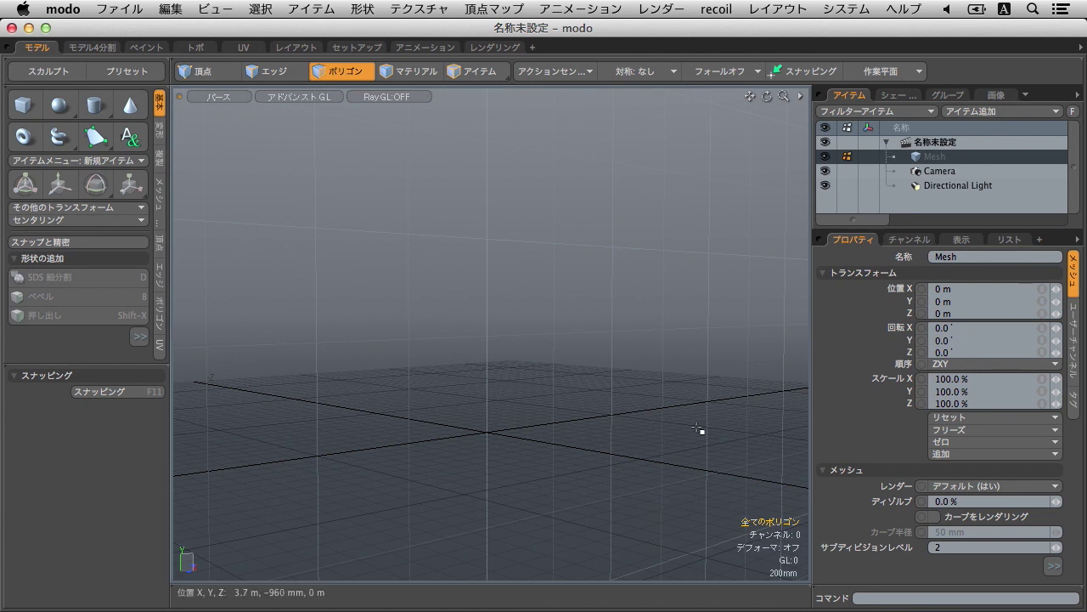
Step: Apply the 601 Default Layout to the workspace
left_click(778, 12)
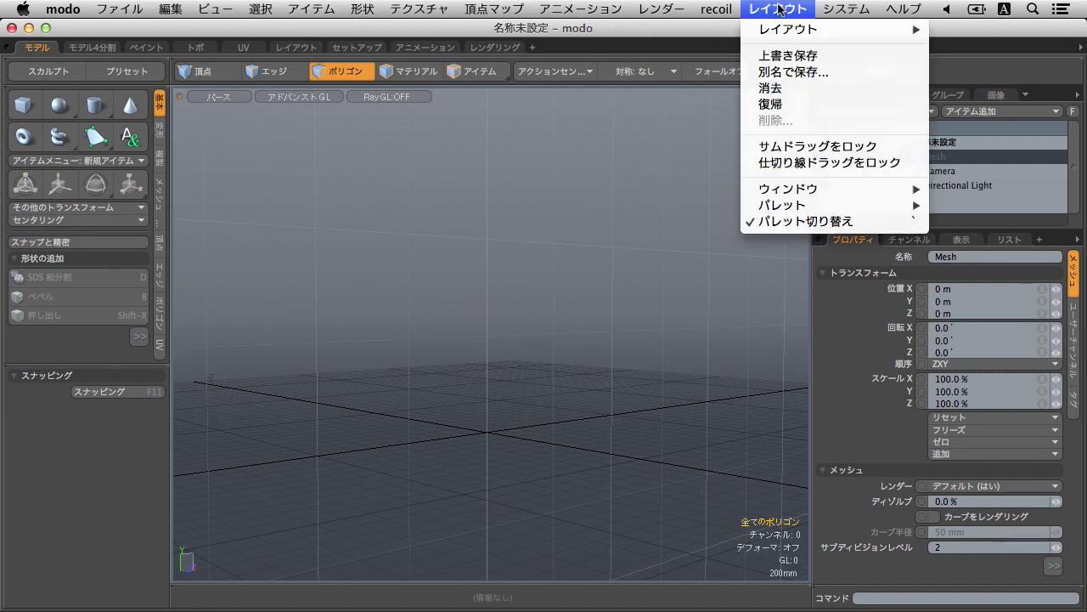
mouse_move(777, 31)
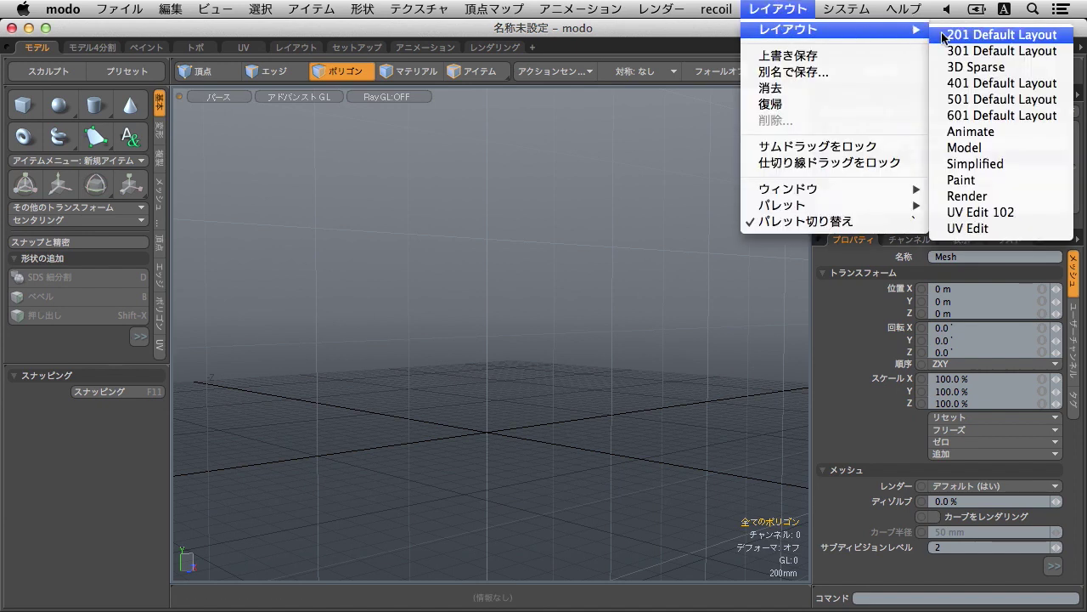
left_click(939, 115)
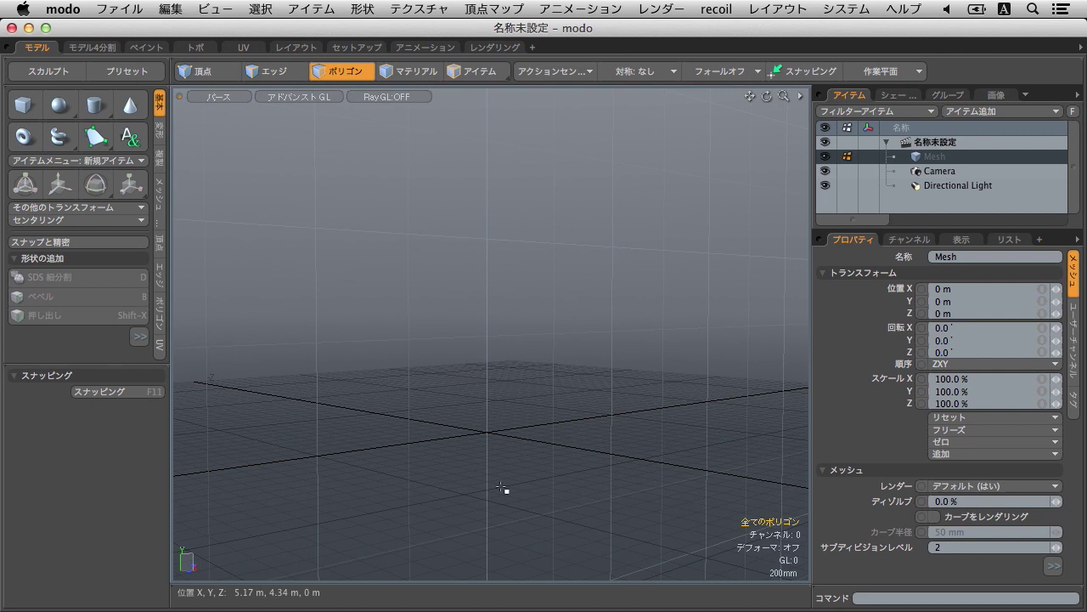
left_click_drag(525, 345, 512, 408, "alt")
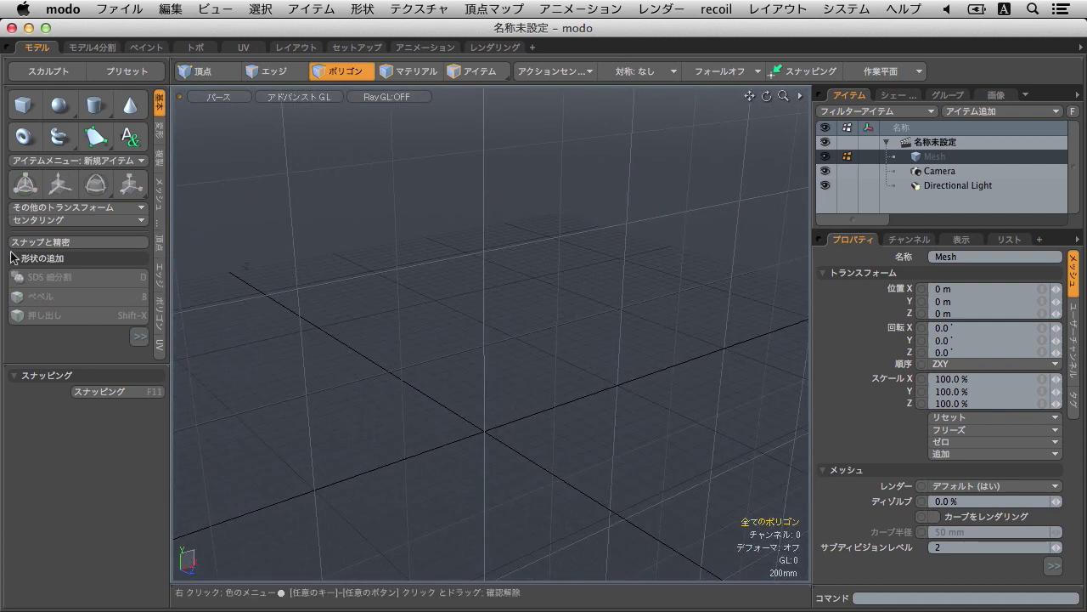
Step: Enlarge the modelling tool area and look through the deform, duplicate and mesh edit tool sets before returning to the basic tools
left_click_drag(72, 367, 68, 472)
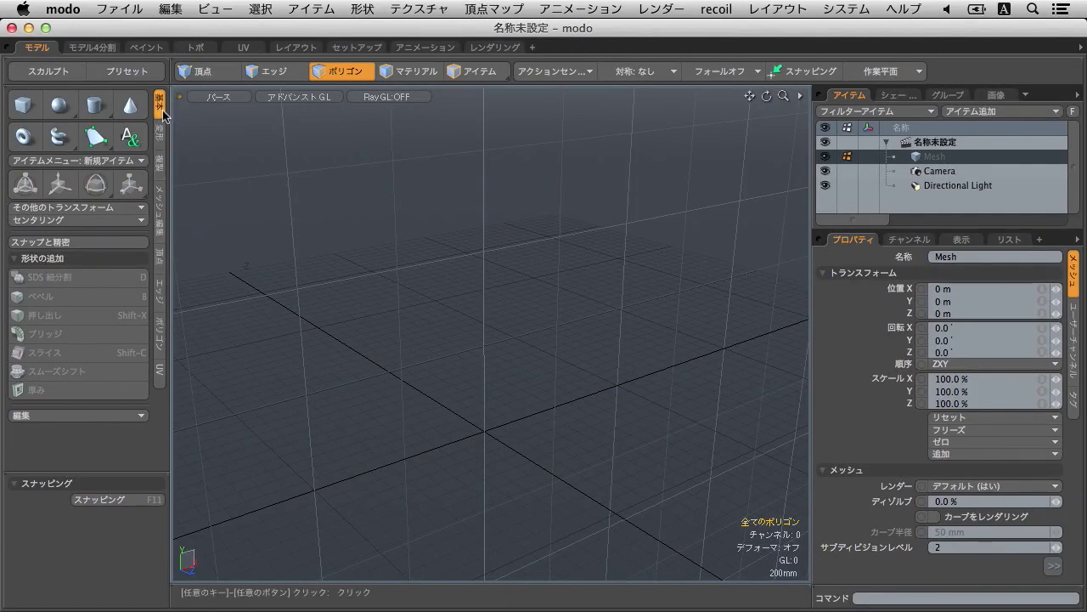
left_click(162, 136)
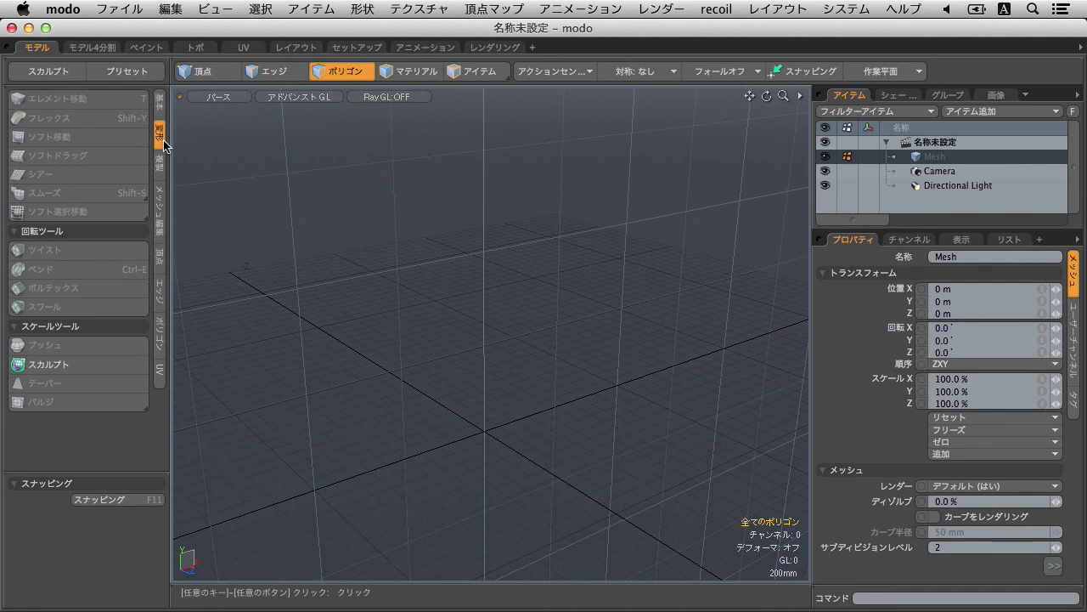
left_click(164, 172)
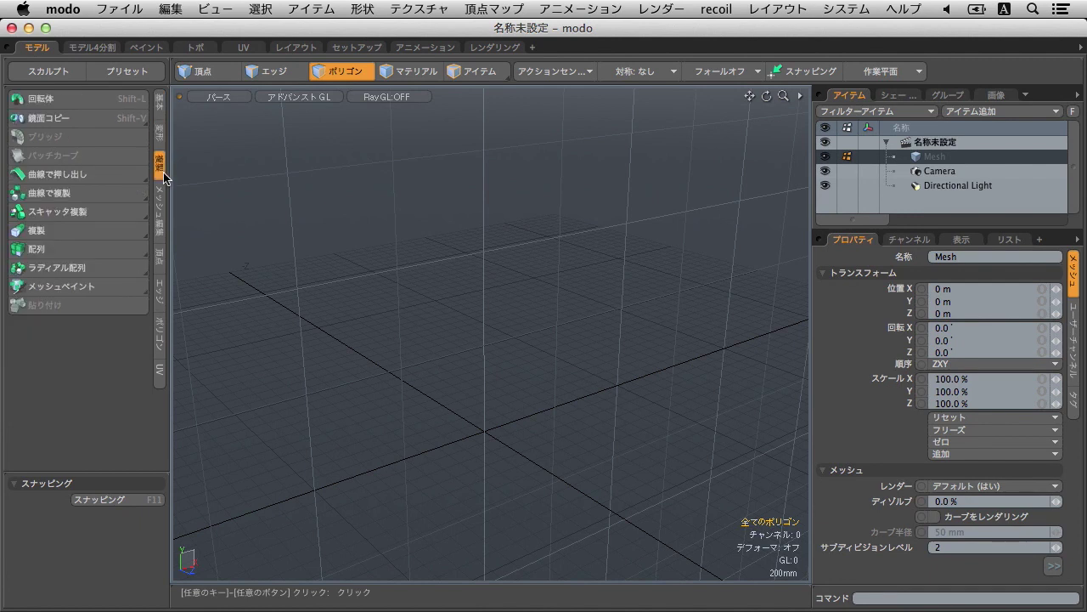
left_click(165, 218)
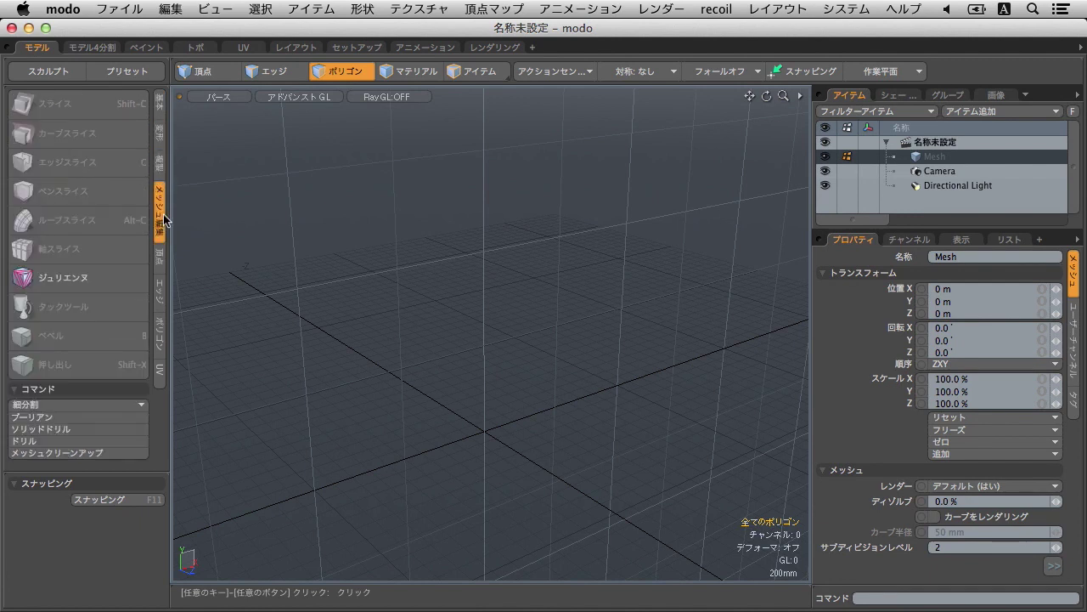
left_click(164, 108)
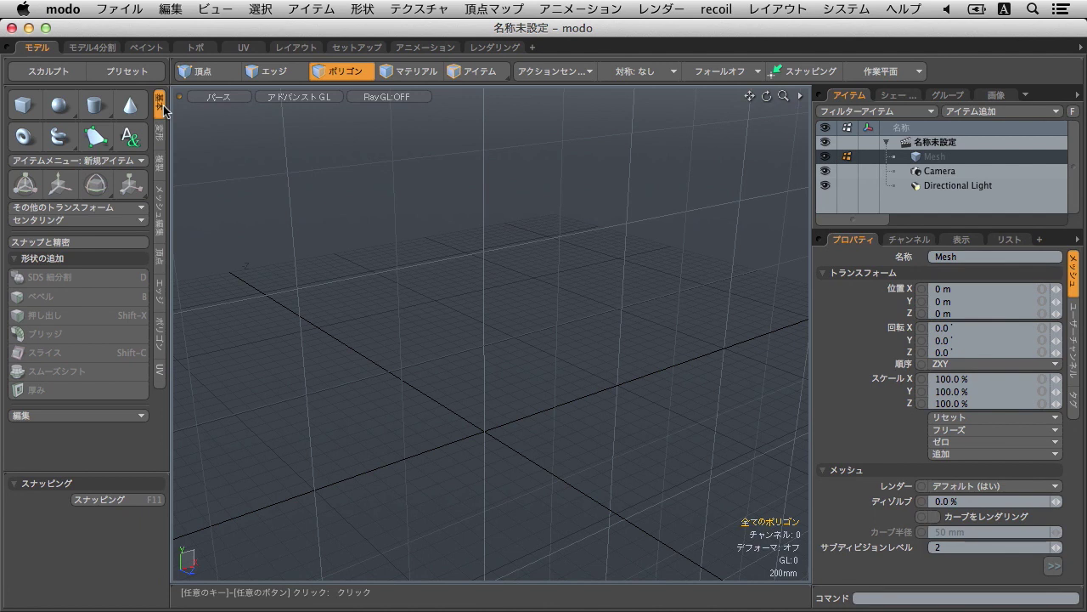
Step: Examine the Render item's settings in the shader tree with the side area widened, and return to the item list at its narrower width
left_click_drag(813, 197, 734, 197)
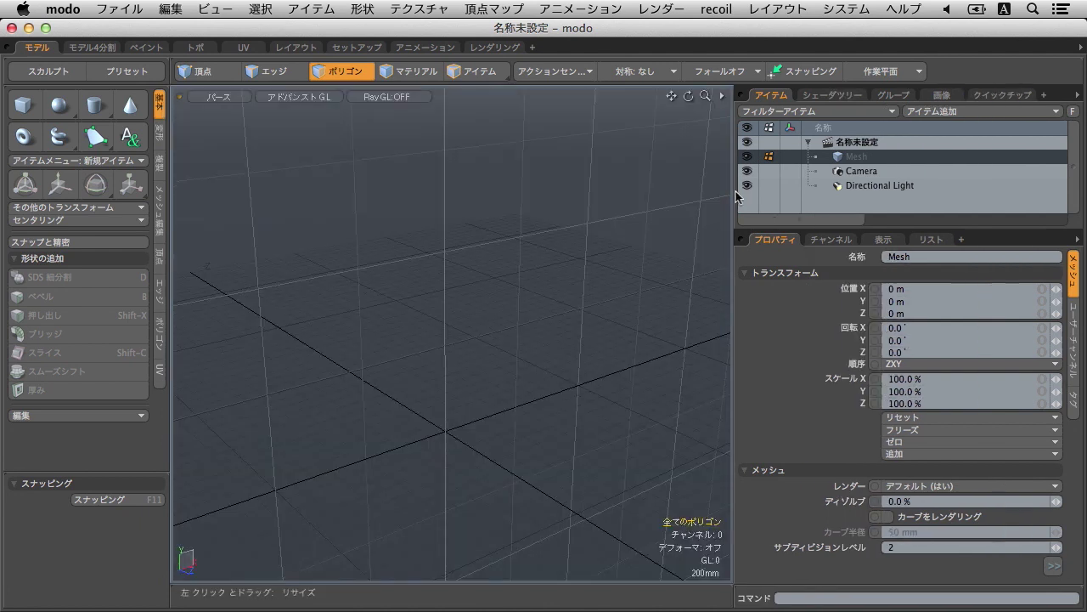
left_click(830, 95)
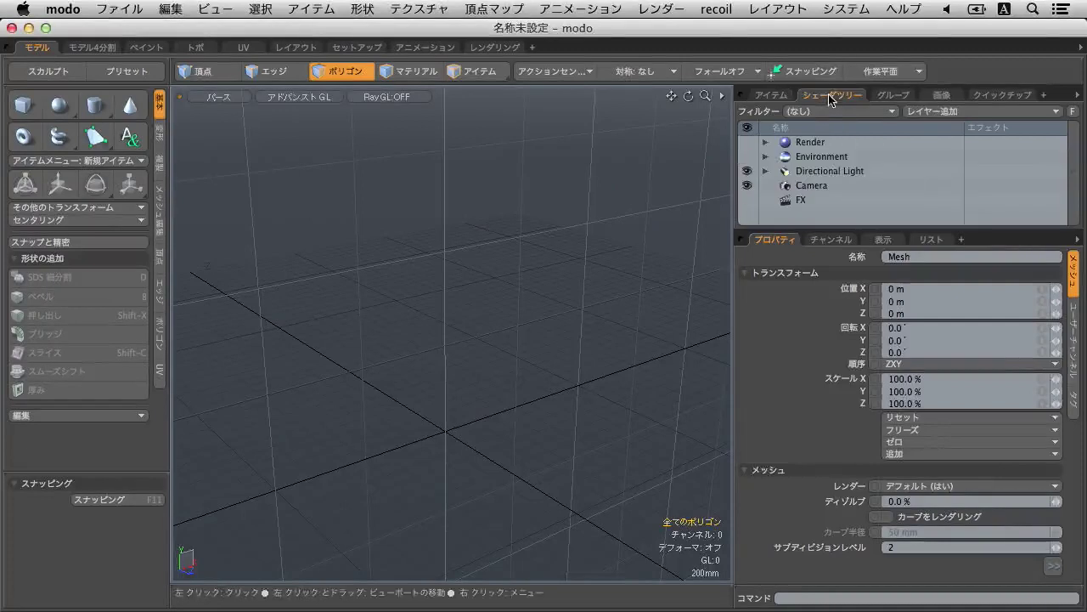
left_click(811, 143)
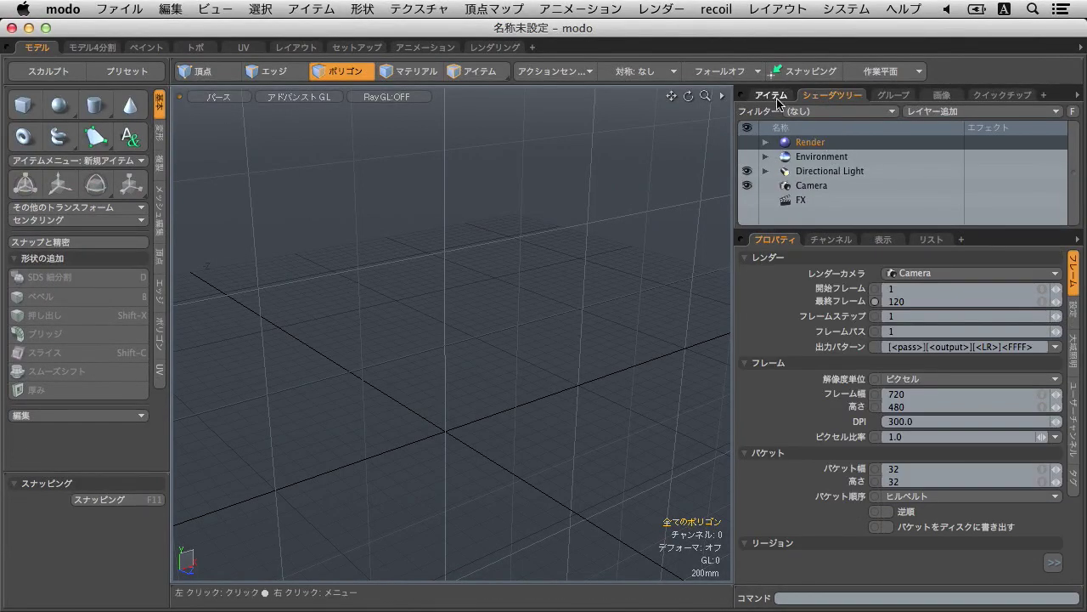
left_click(772, 95)
left_click_drag(730, 162, 805, 160)
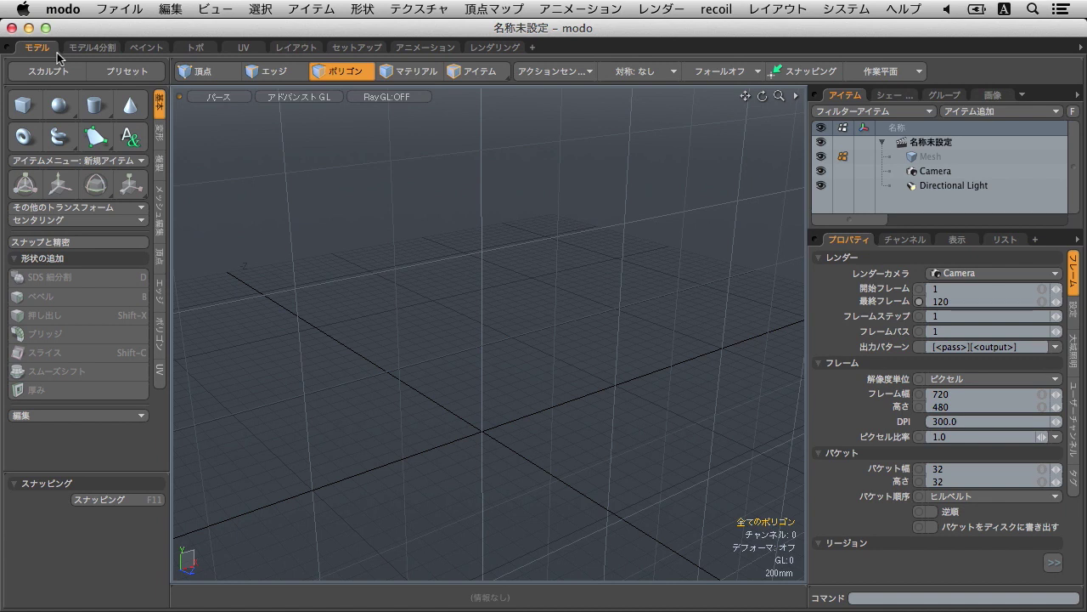
Step: Add the Rhinoceros 01 mesh preset from the Animals folder to the scene
left_click(154, 72)
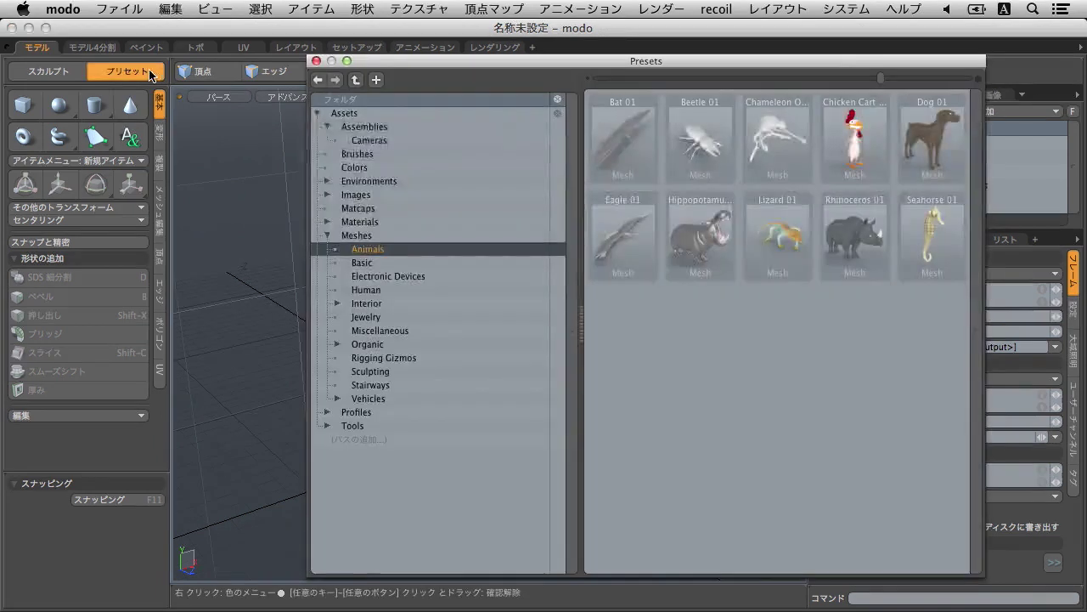
left_click(847, 252)
double_click(848, 252)
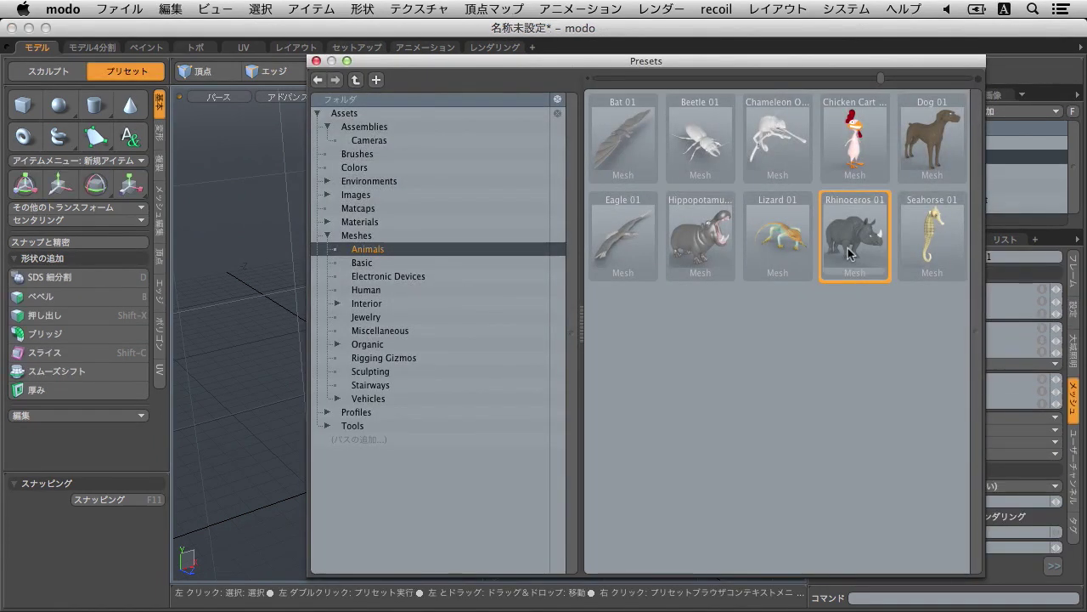
left_click(315, 61)
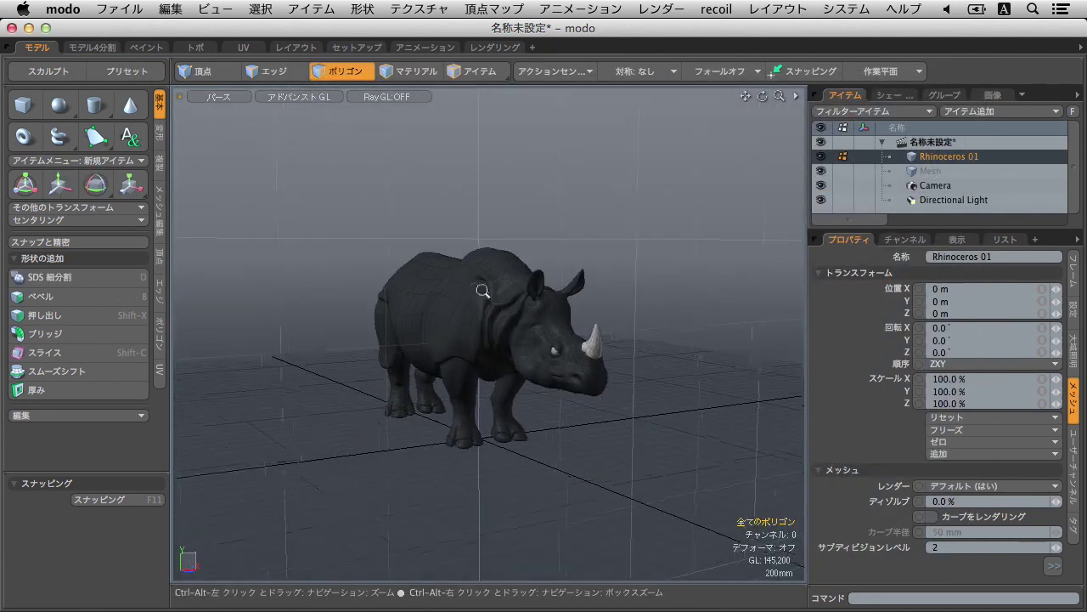
scroll(501, 293, "up", 5)
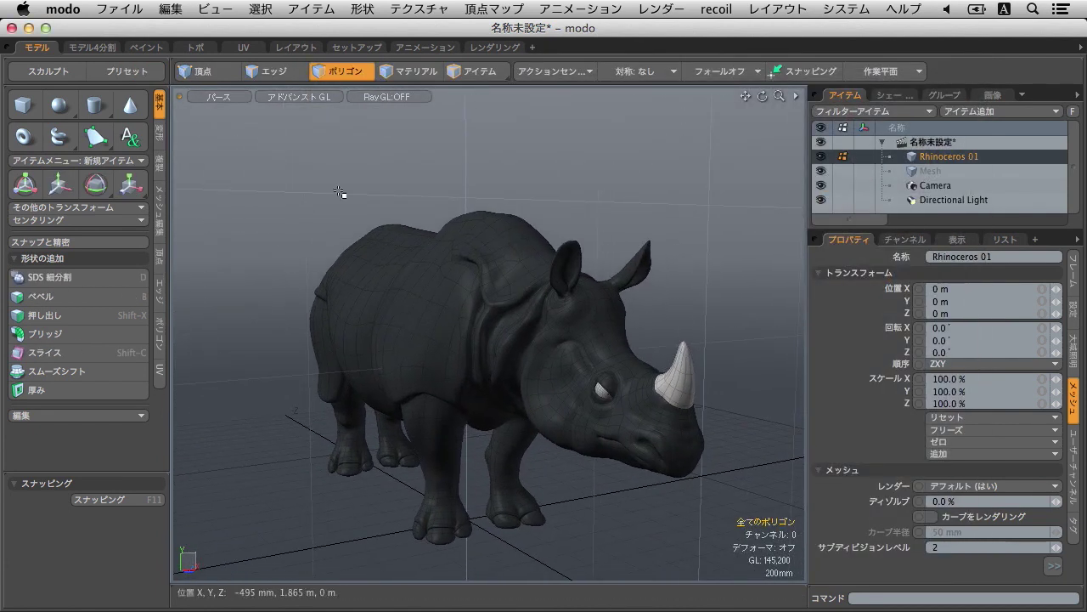
Step: Switch to the four-view modelling layout and show the whole rhinoceros in the perspective view
left_click(104, 49)
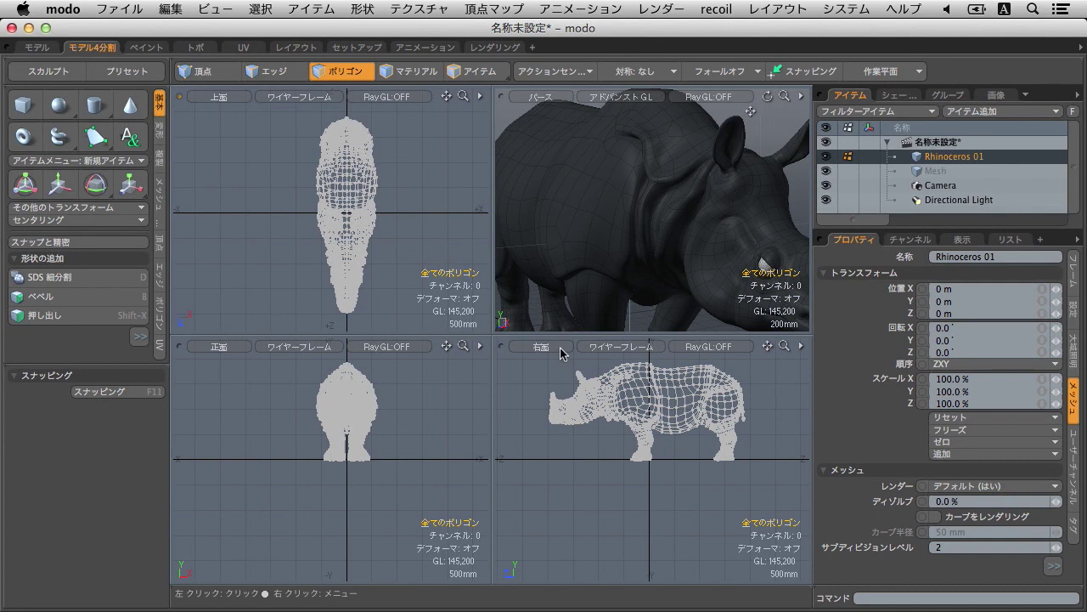
left_click_drag(643, 218, 620, 214, "alt")
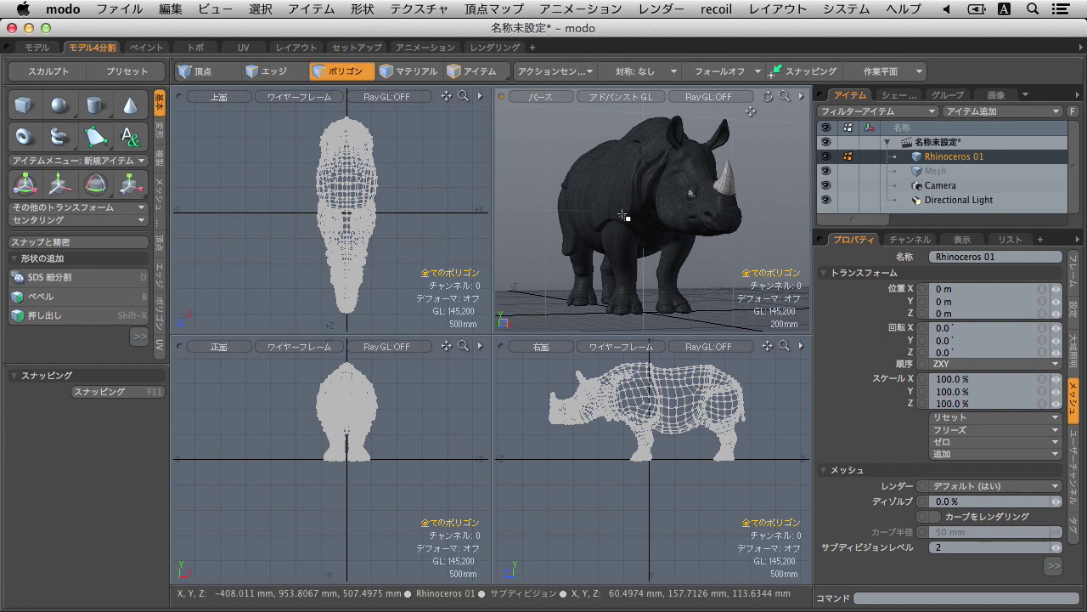
Step: Try the Camera view in the top viewport and restore that viewport to the top view
left_click(239, 100)
mouse_move(241, 179)
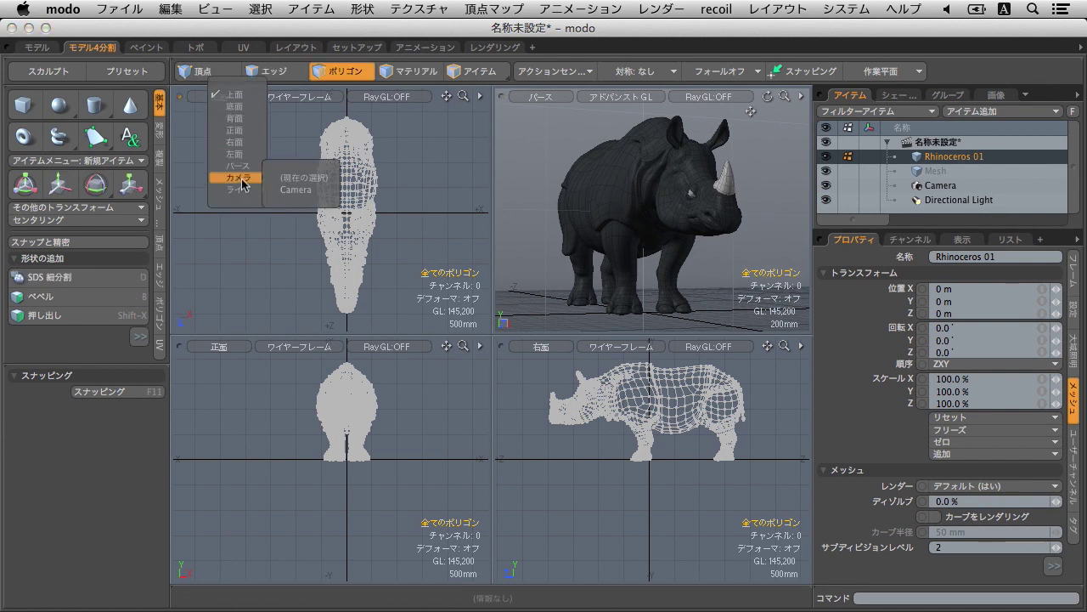
left_click(296, 189)
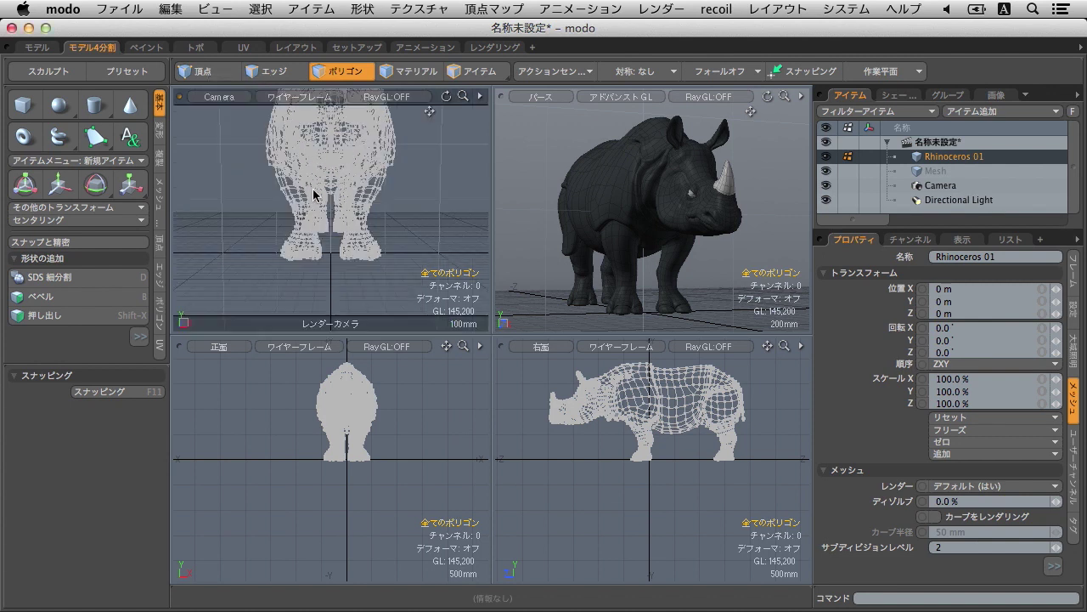
left_click(222, 96)
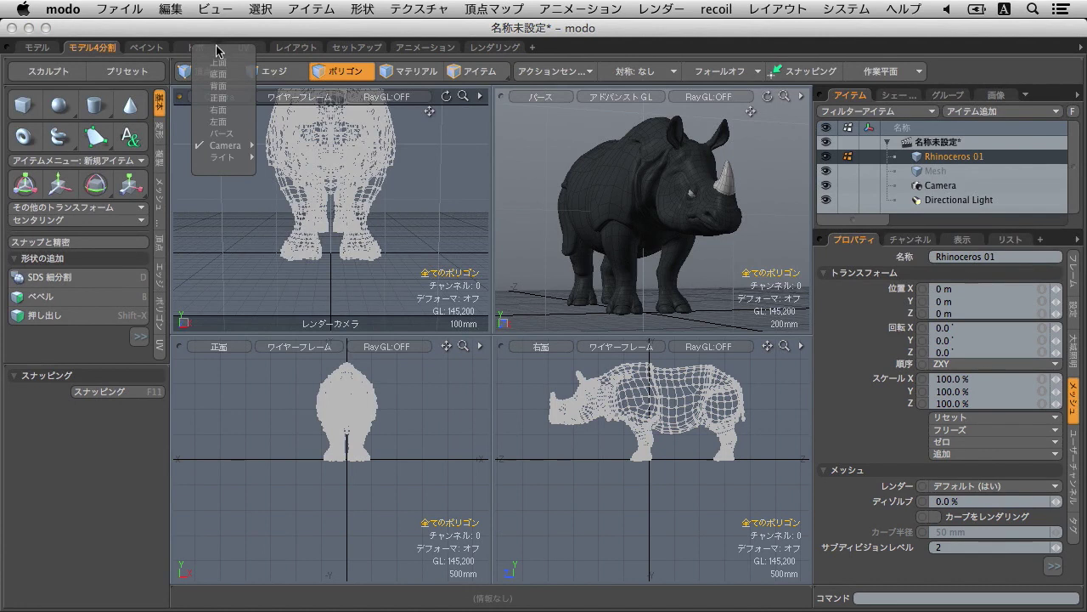
left_click(221, 63)
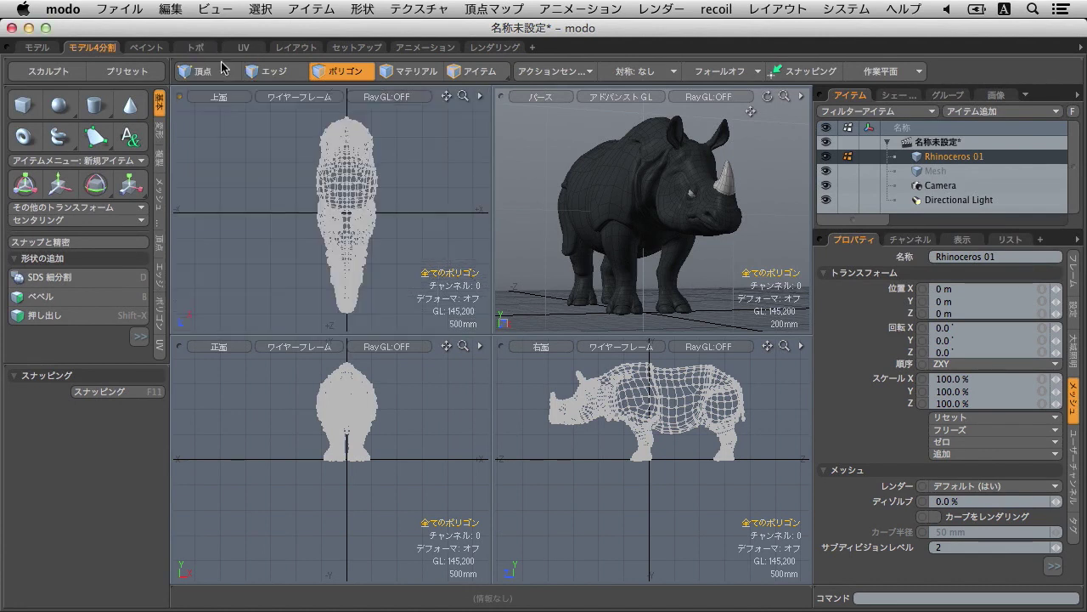
Step: Switch to the paint layout and show the paint tools in an enlarged tool area
left_click(164, 49)
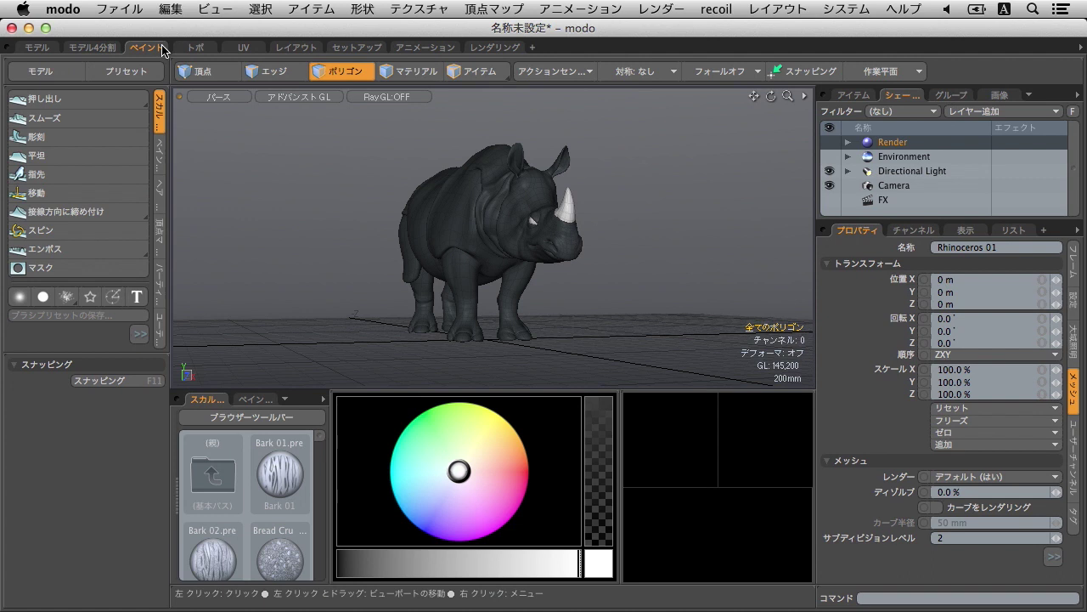
left_click(161, 151)
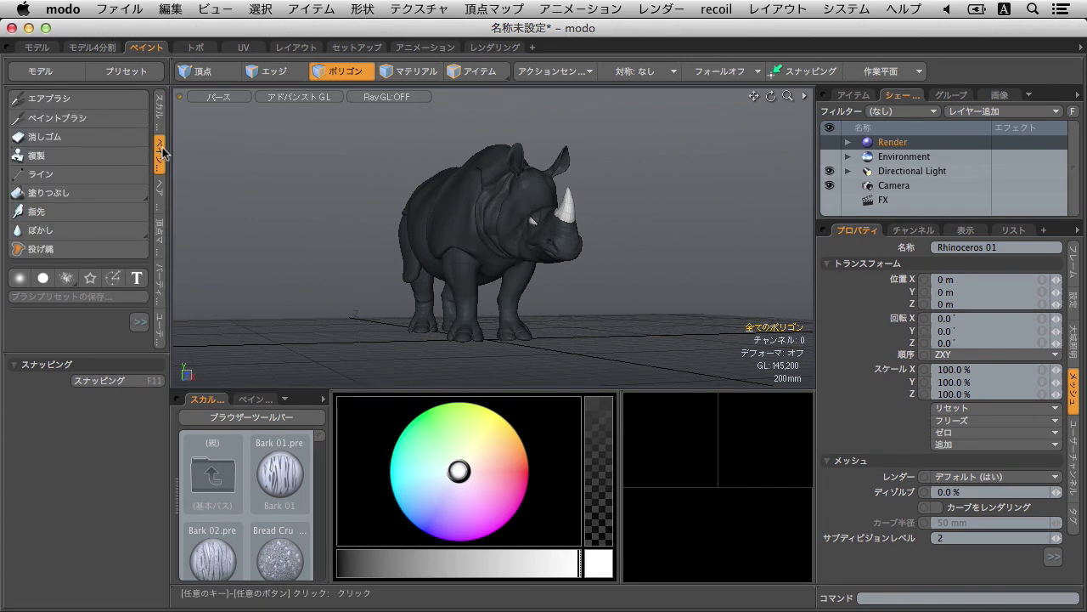
left_click_drag(105, 350, 113, 527)
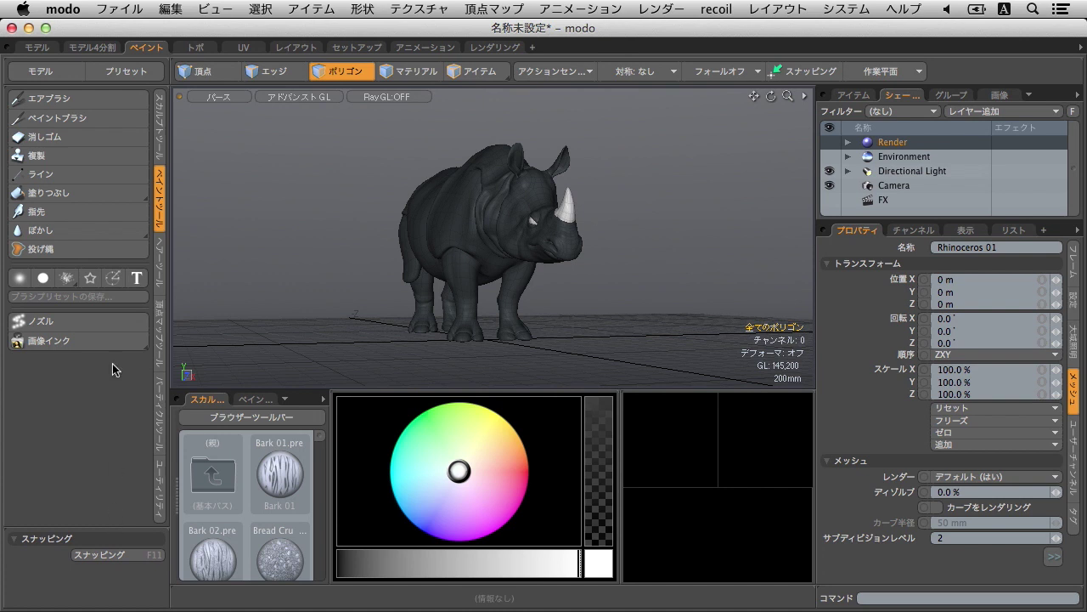
Step: Activate the Airbrush with a light green colour and compare the hard, procedural and smooth brush tips
left_click(108, 108)
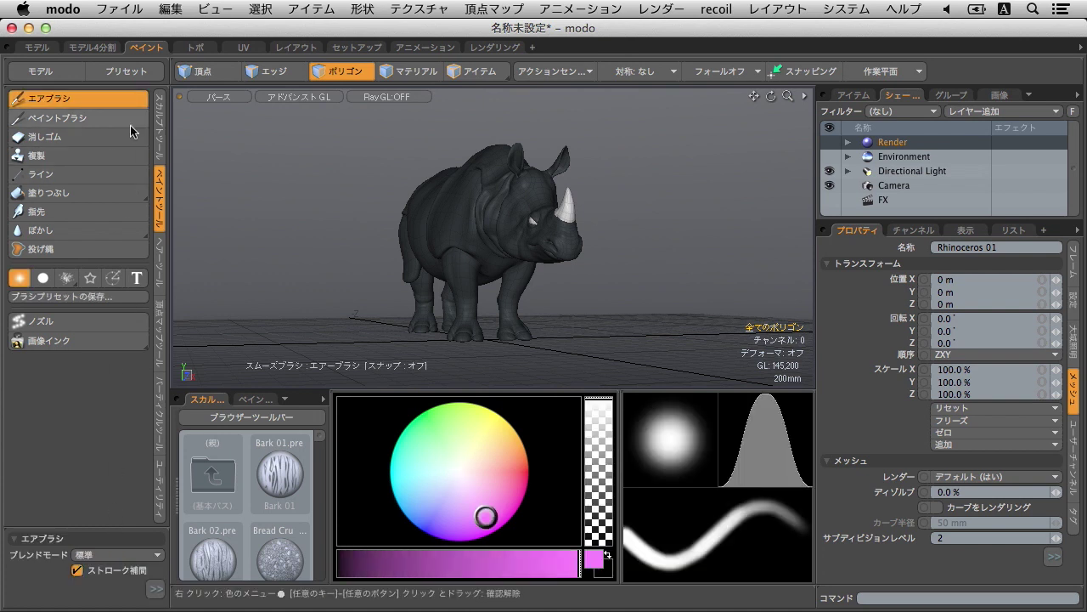
mouse_move(451, 476)
left_mouse_down()
mouse_move(439, 432)
mouse_move(490, 468)
mouse_move(422, 456)
mouse_move(461, 436)
left_mouse_up()
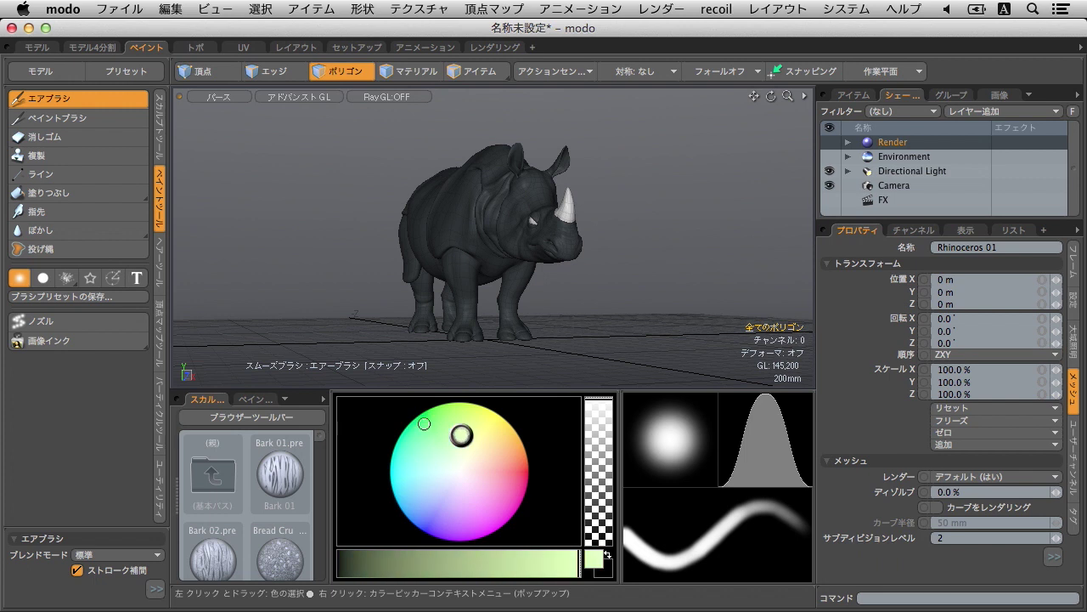
left_click(42, 278)
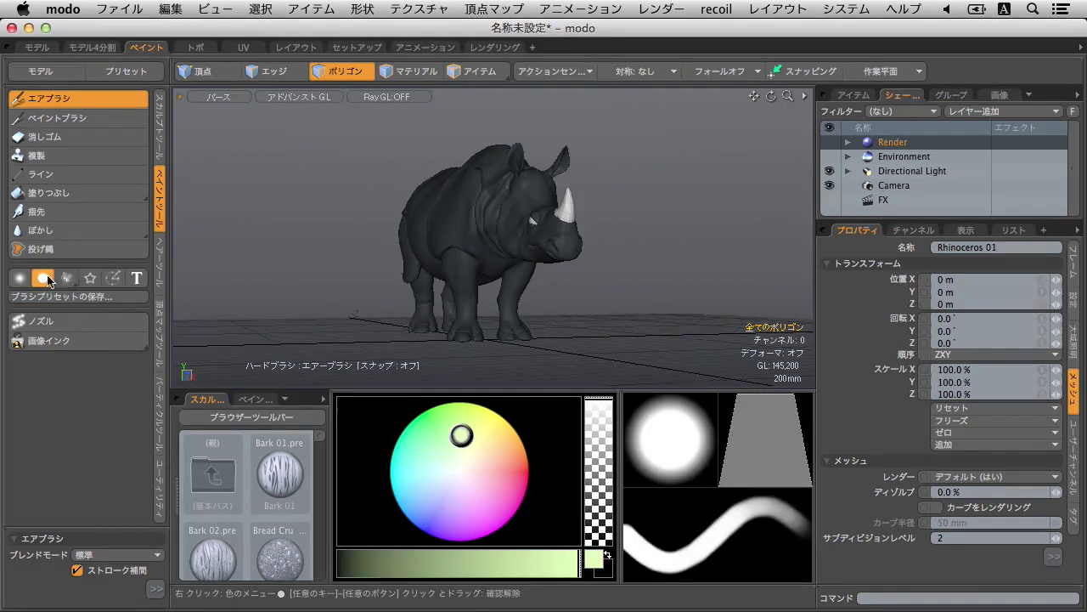
left_click(67, 279)
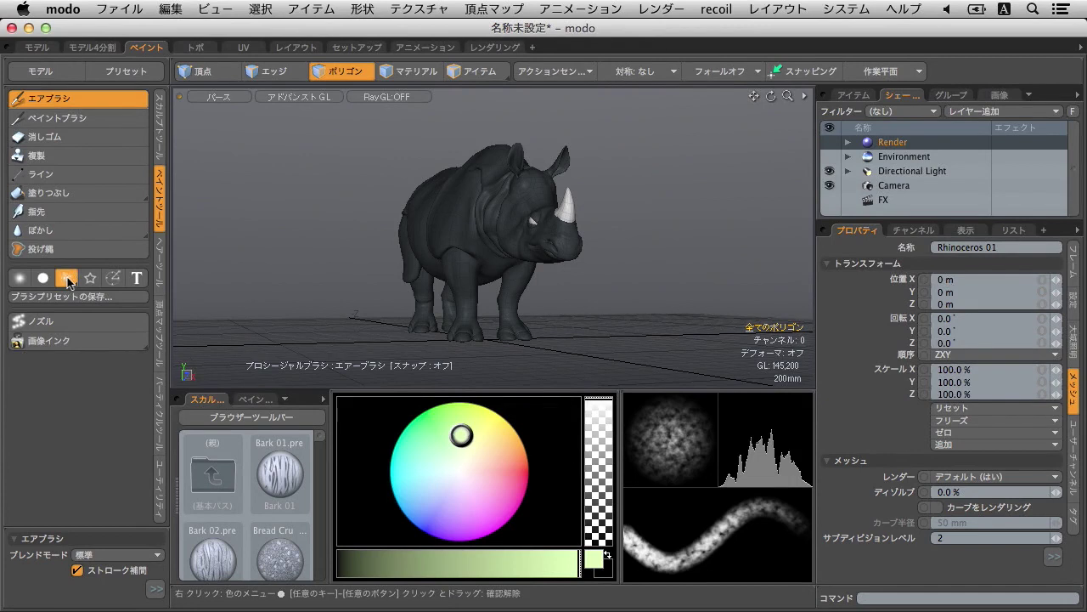
left_click(23, 279)
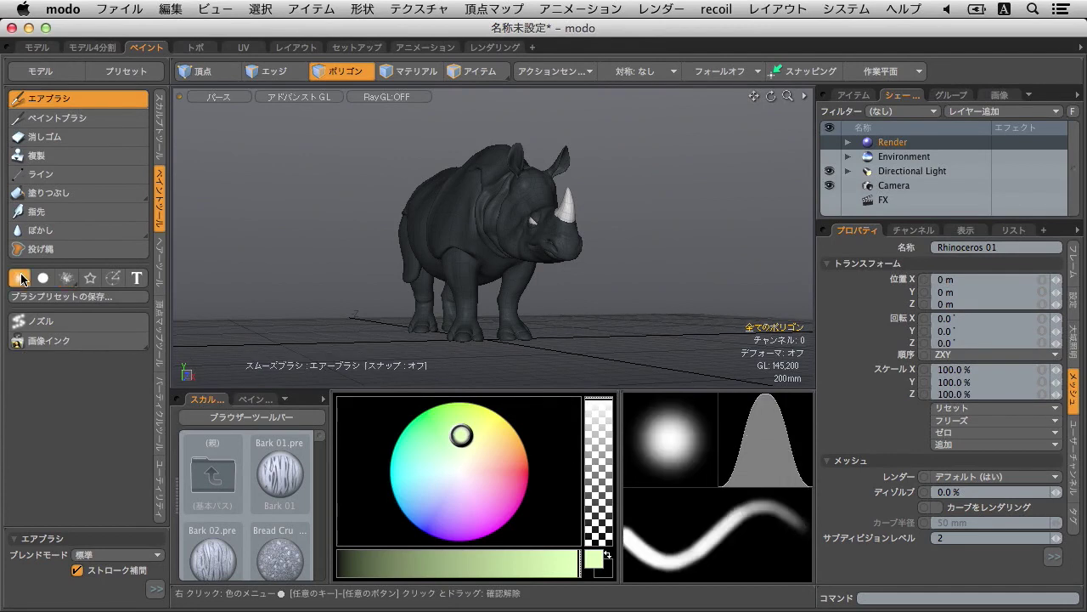
Step: Look through the sculpt, hair, vertex map and particle tools, and return to the paint tools with the Airbrush dropped
left_click(161, 143)
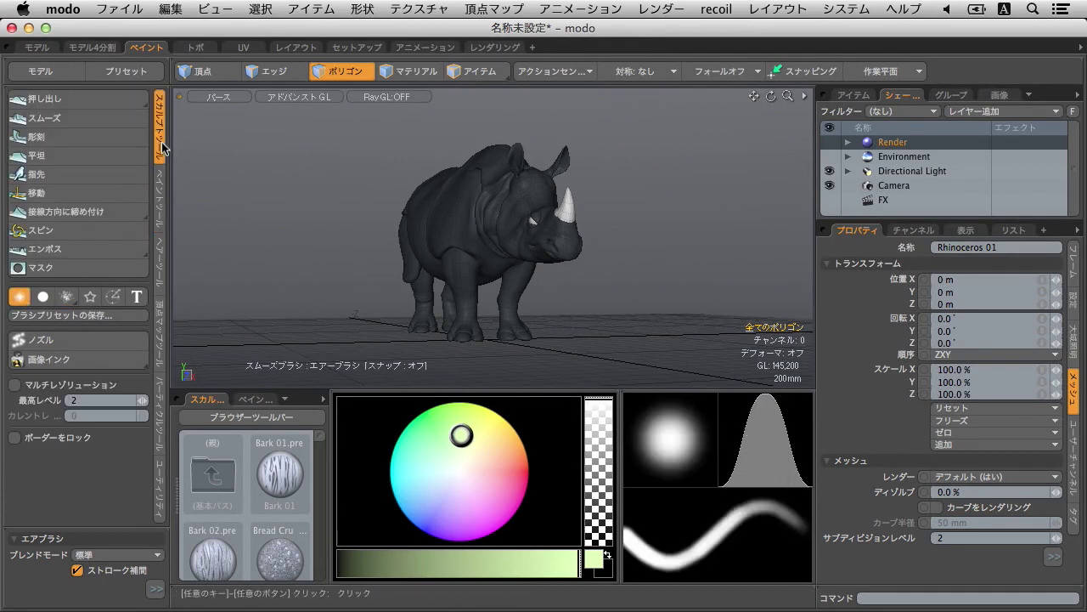
left_click(159, 254)
left_click(160, 320)
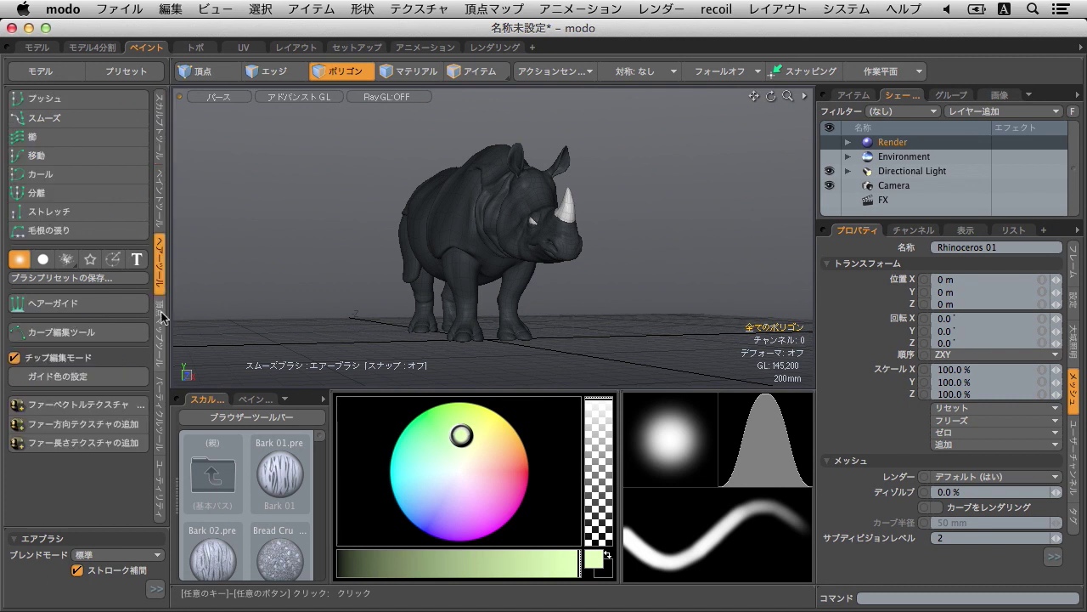
left_click(160, 389)
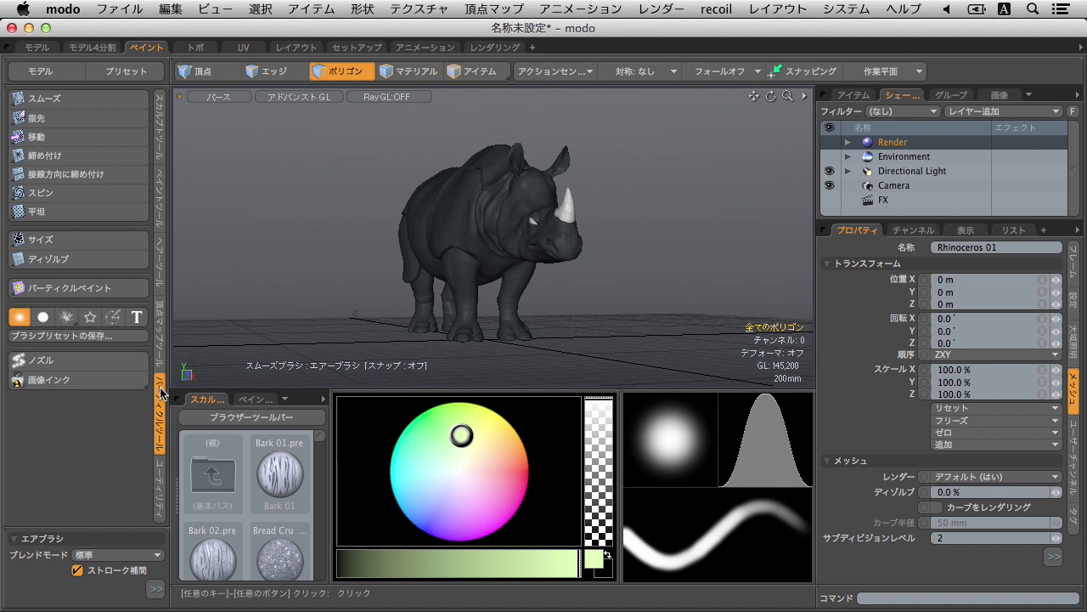
left_click(161, 212)
key("space")
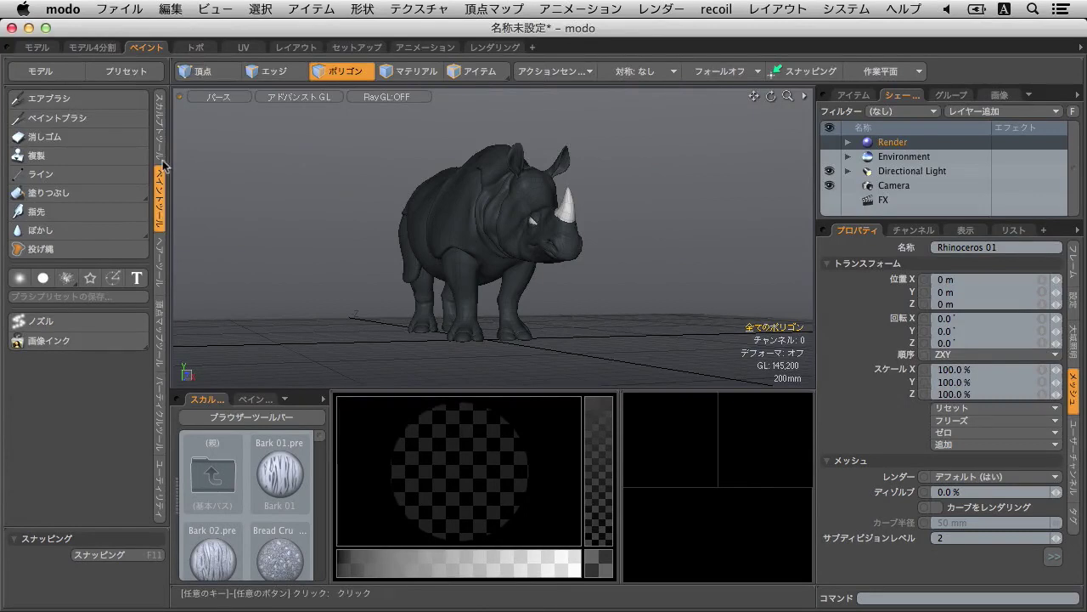
Step: Switch to the topology layout and make the empty Mesh item active over the rhinoceros
left_click(196, 47)
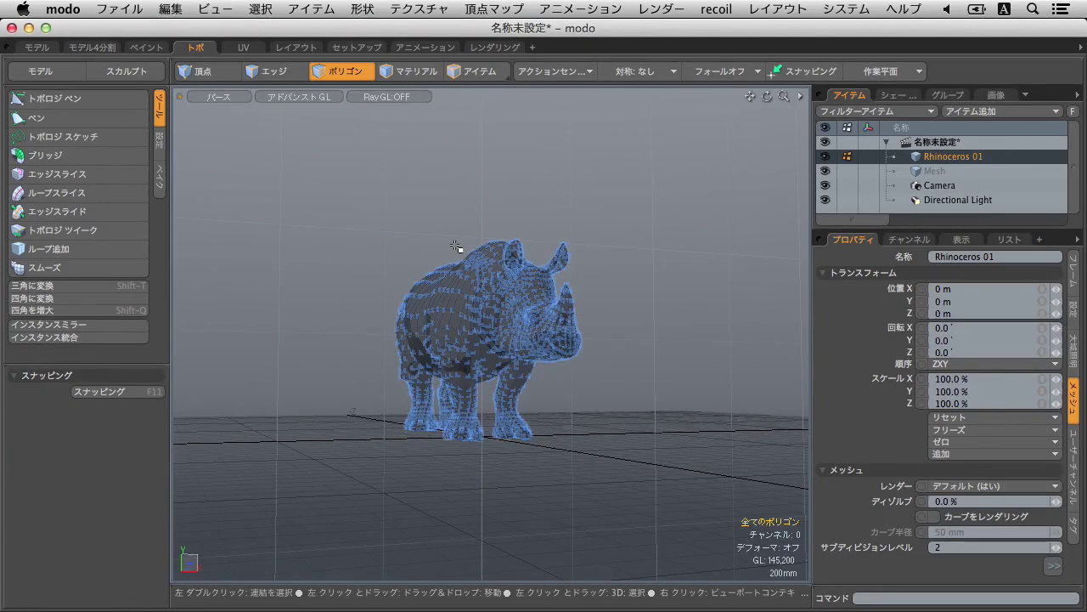
left_click(942, 172)
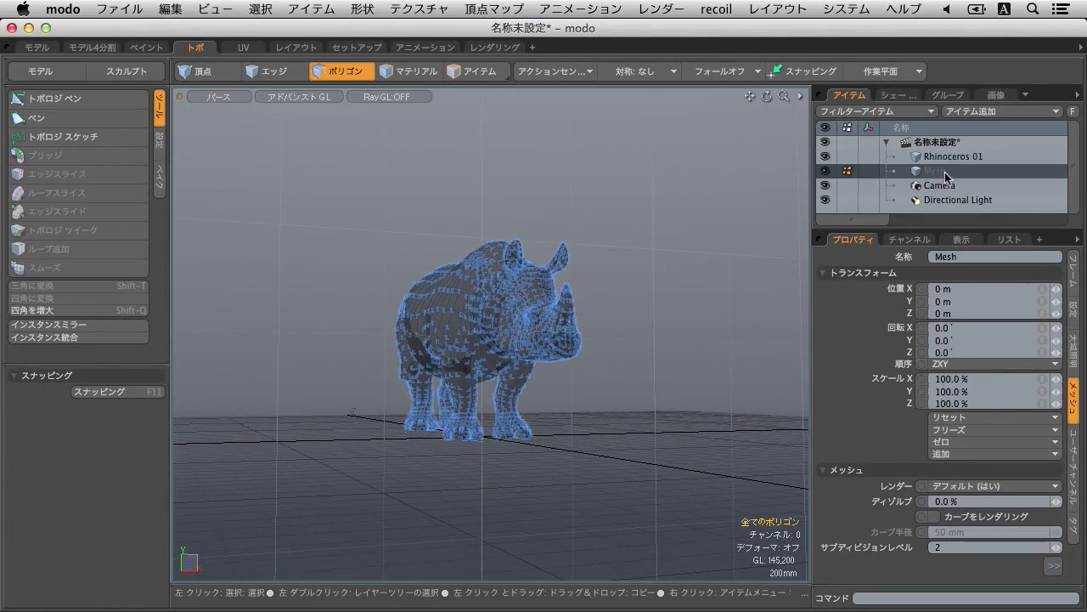
left_click_drag(540, 324, 525, 316, "alt")
scroll(525, 316, "up", 10)
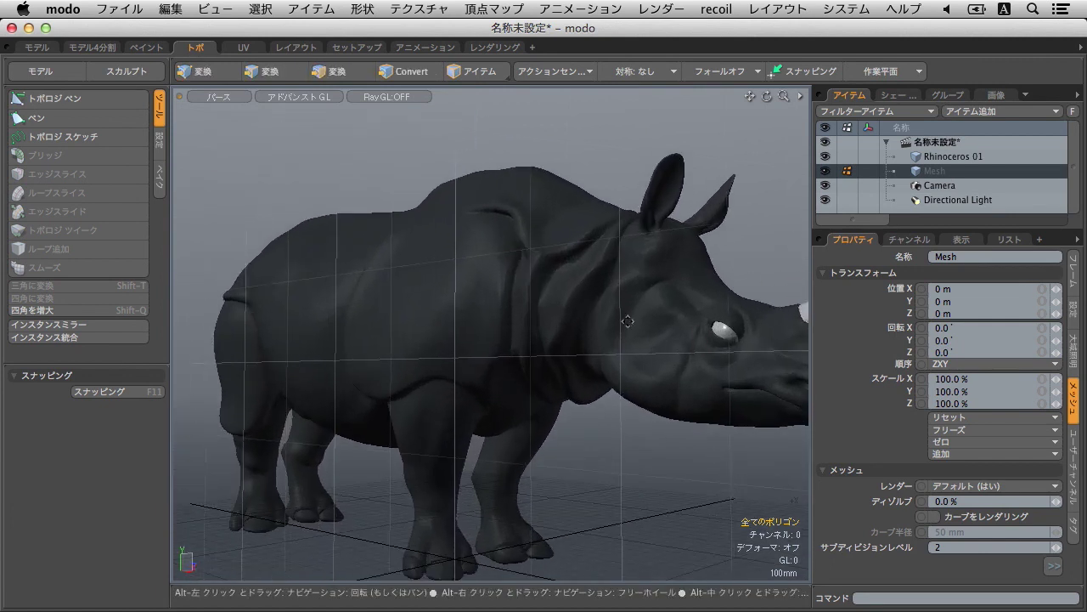
scroll(620, 319, "down", 3)
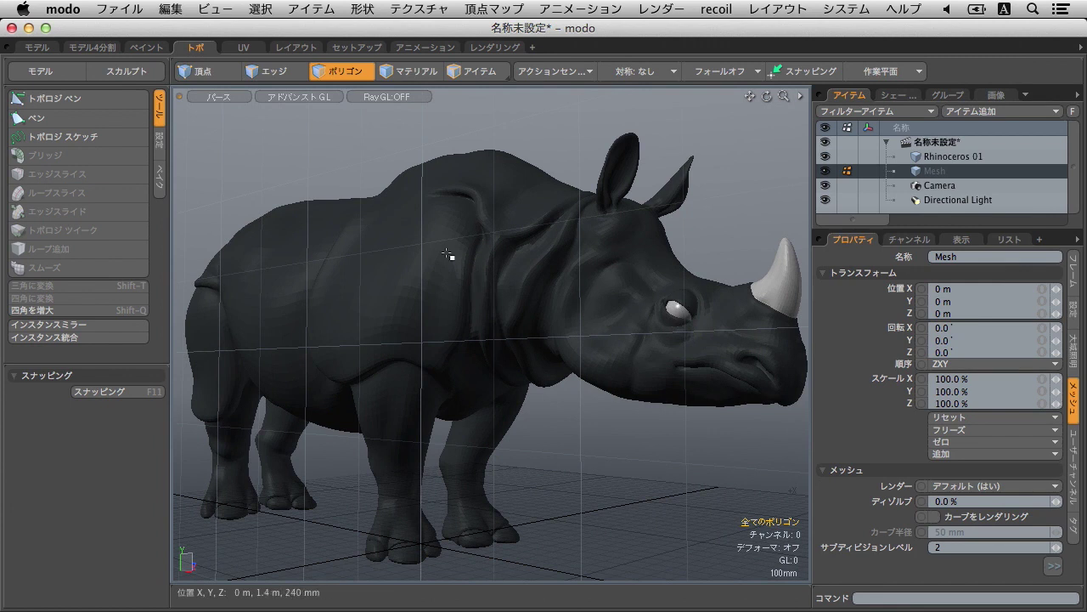
Step: Draw a strip of four connected quads on the rhinoceros's flank with the Pen tool
left_click(117, 121)
left_click_drag(280, 303, 468, 245, "alt")
scroll(429, 296, "up", 3)
left_click_drag(391, 264, 439, 250, "ctrl+alt")
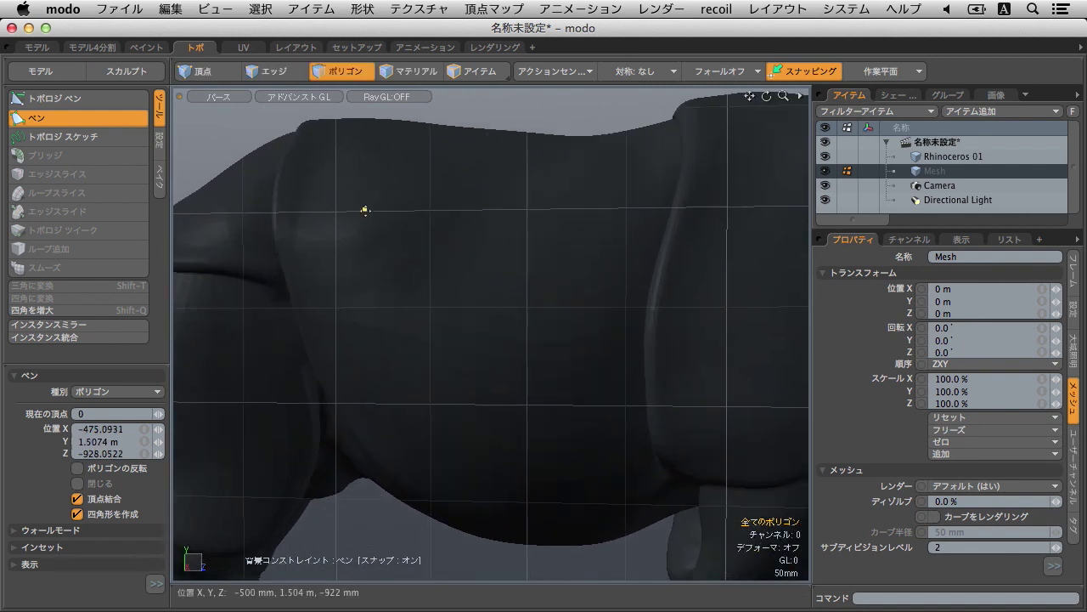
left_click(358, 312)
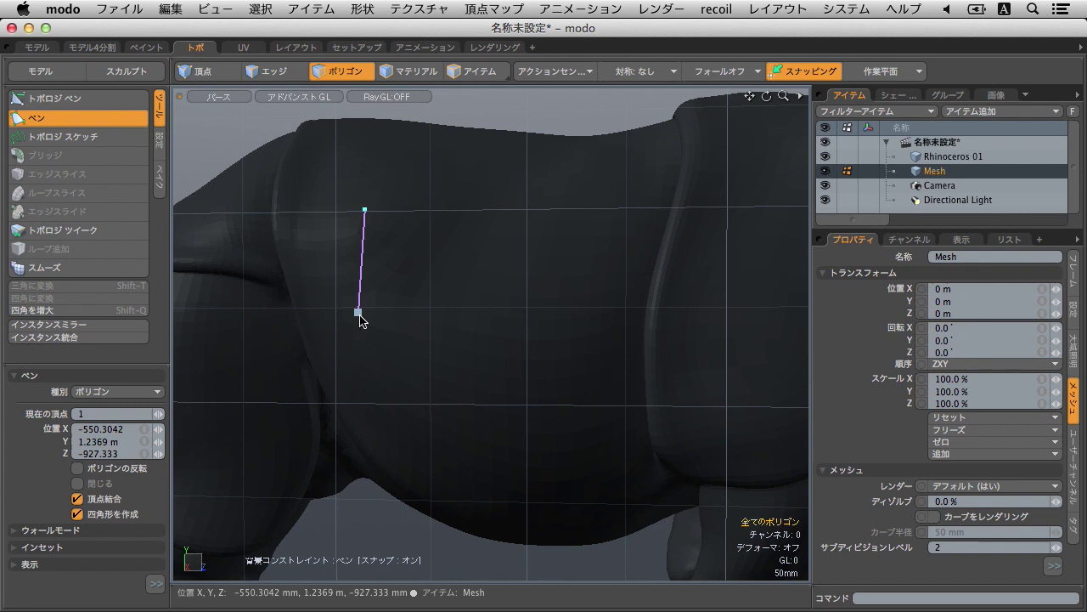
left_click(436, 317)
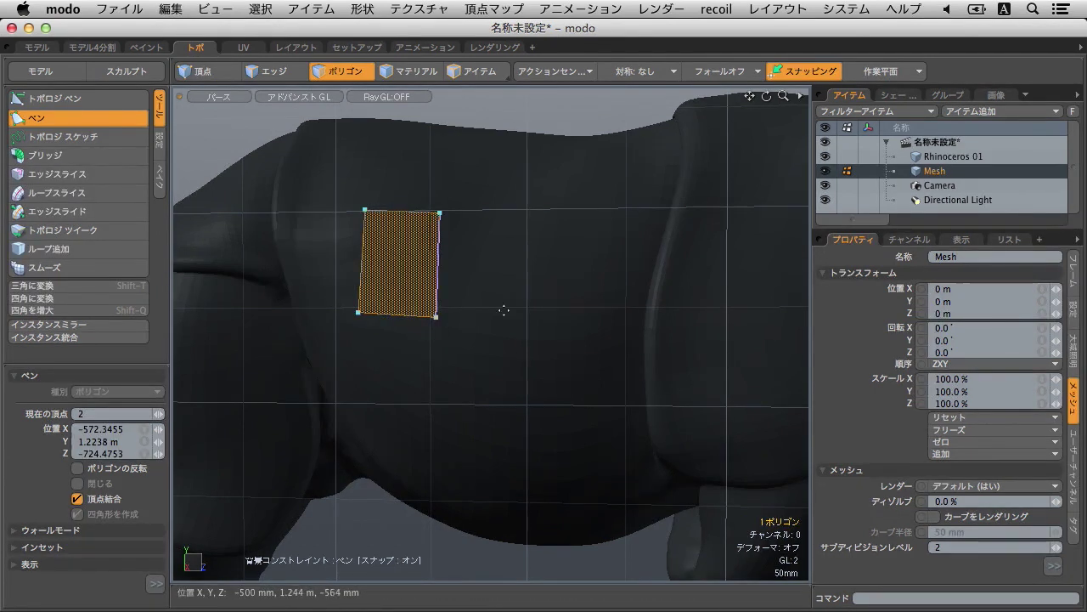
left_click(517, 317)
left_click(575, 317)
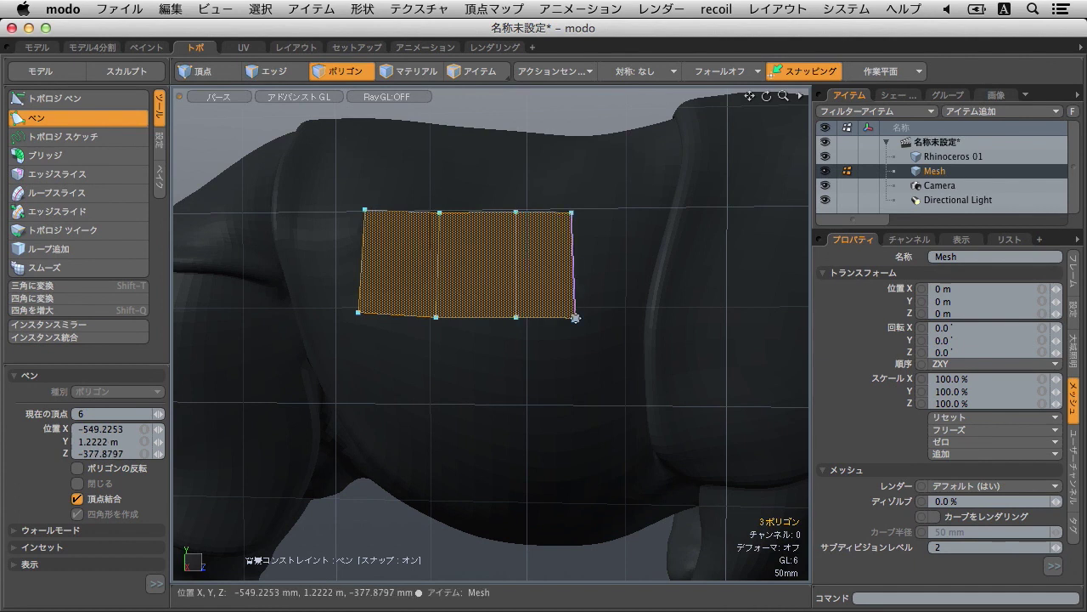
left_click(632, 317)
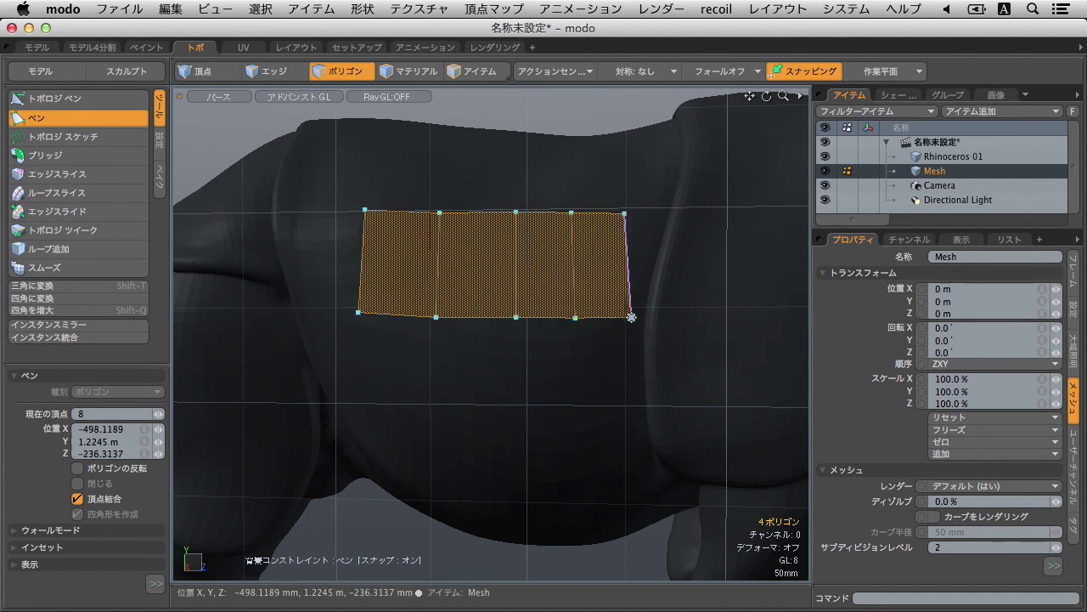
key("space")
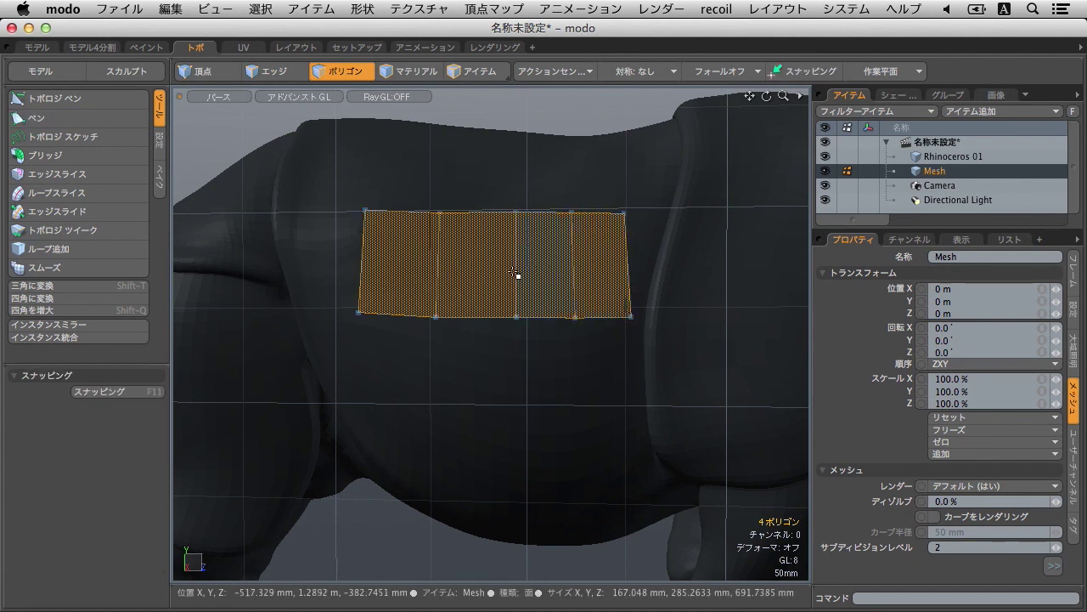
Step: Extend the flank strip with the Topology Pen, adding two rows of polygons above it and a column at its rear edge
left_click(216, 147)
left_click(90, 100)
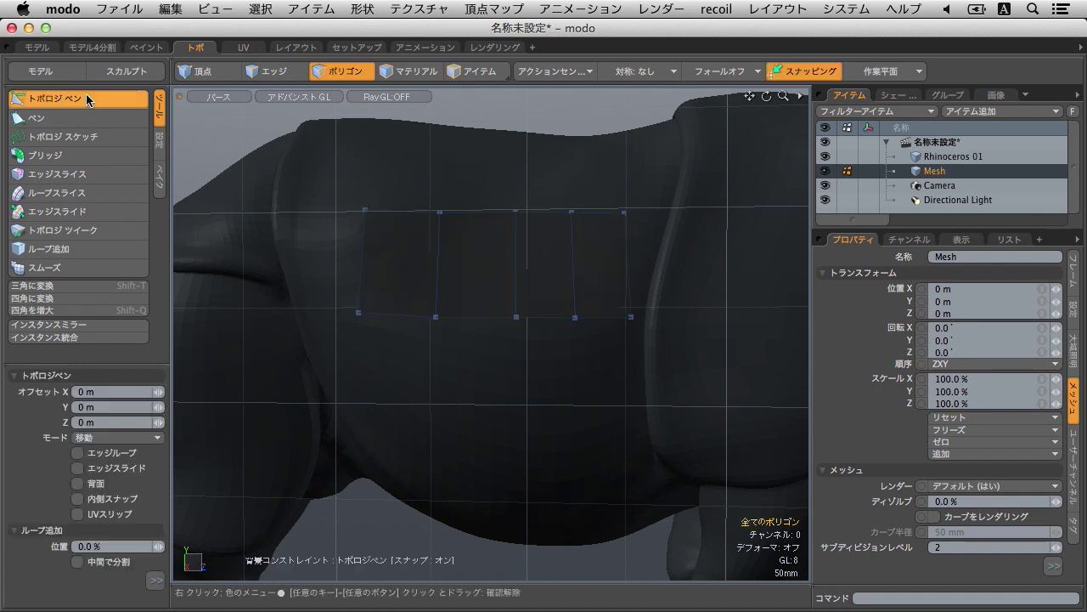
left_click_drag(451, 211, 489, 382, "alt+shift")
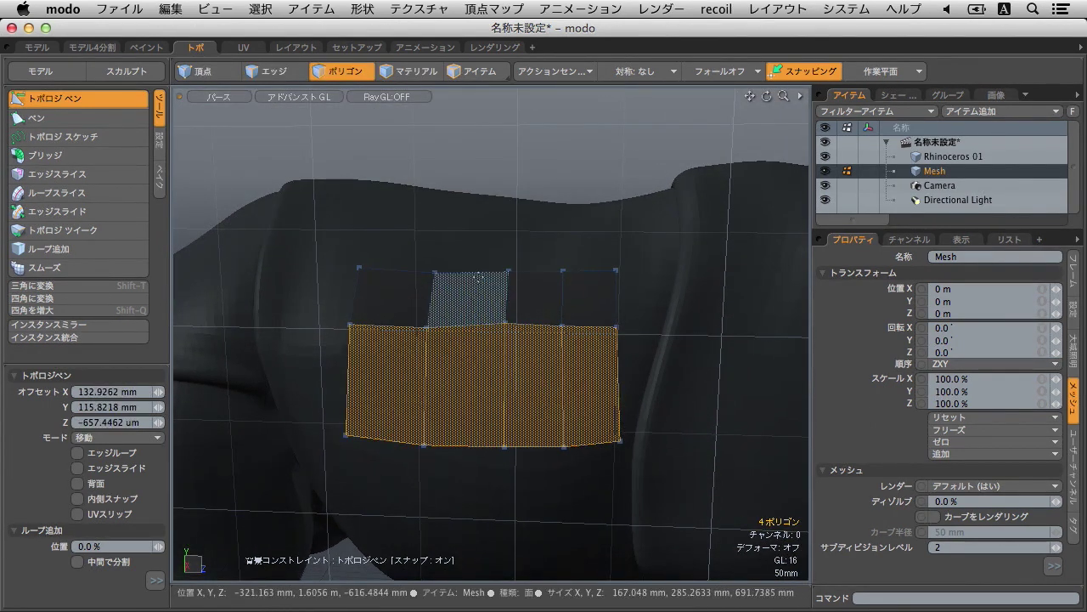
left_click_drag(489, 270, 463, 223, "shift")
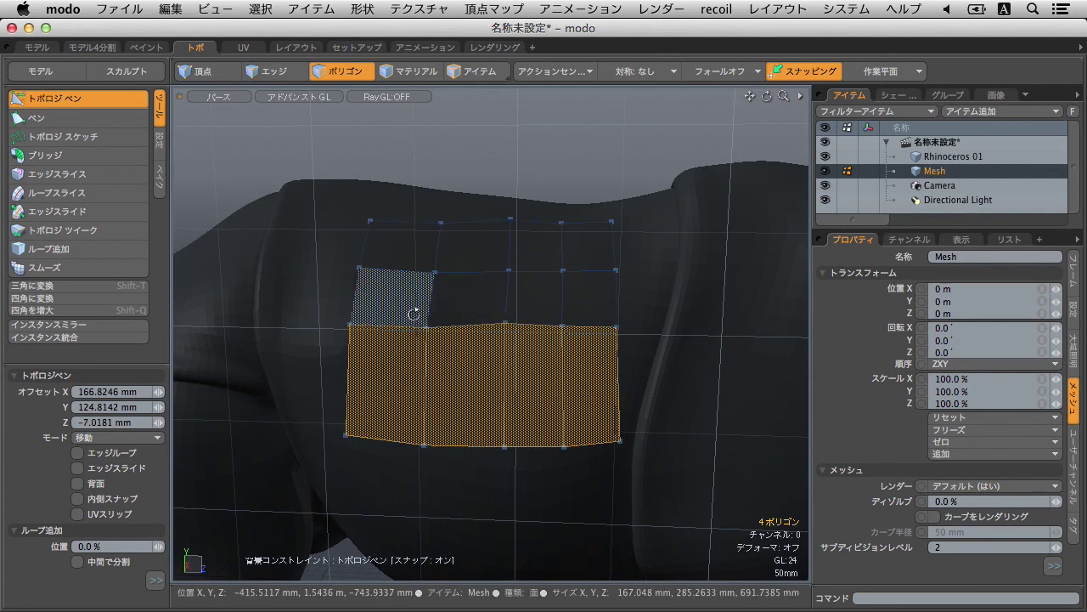
left_click_drag(432, 292, 436, 324, "alt+shift")
scroll(410, 311, "up", 4)
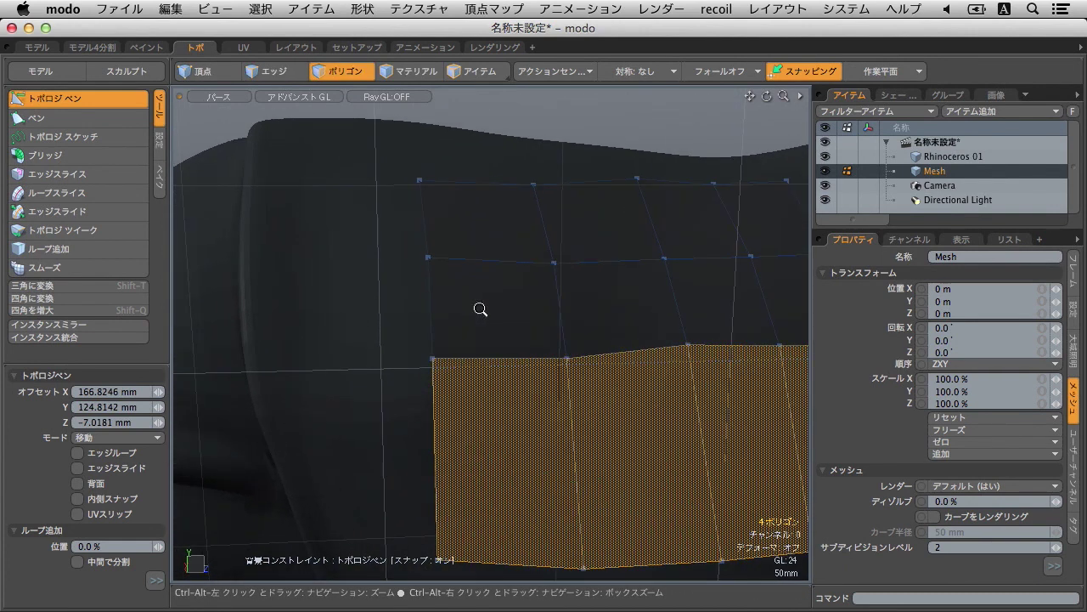
left_click_drag(430, 314, 312, 310, "shift")
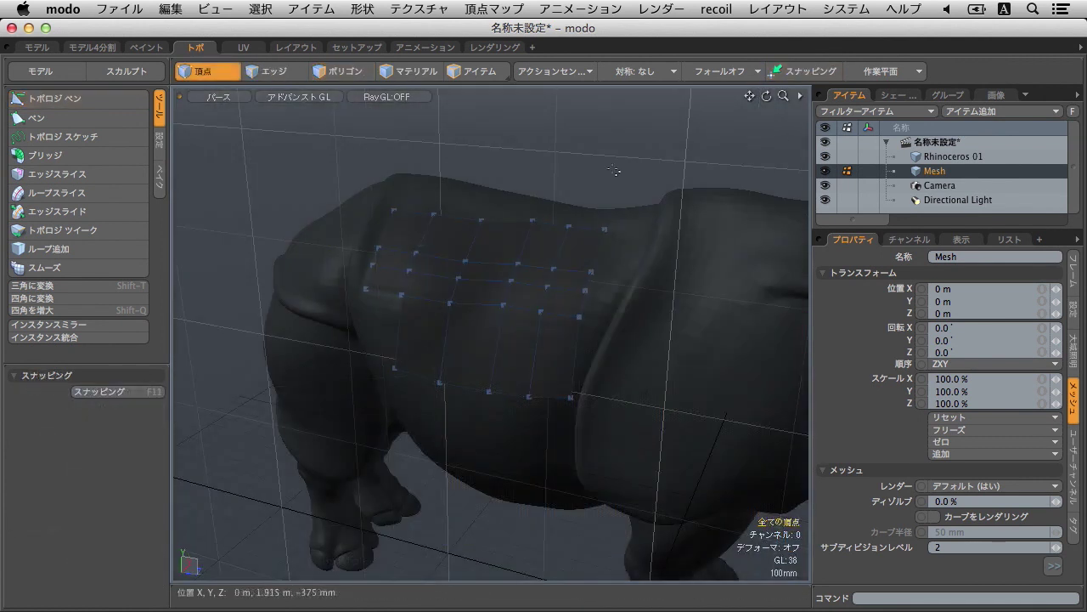
Step: Inspect the new polygon patch with the rhinoceros temporarily hidden, and delete the Mesh item
left_click(823, 161)
mouse_move(680, 301)
left_mouse_down("alt")
mouse_move(305, 252)
mouse_move(587, 252)
mouse_move(634, 276)
left_mouse_up("alt")
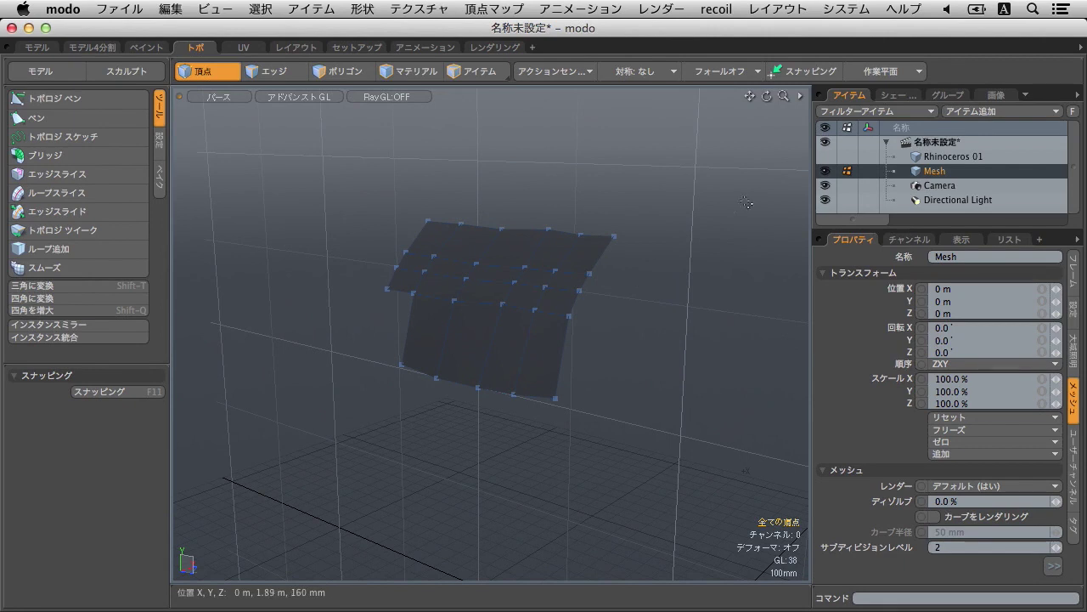
left_click(824, 157)
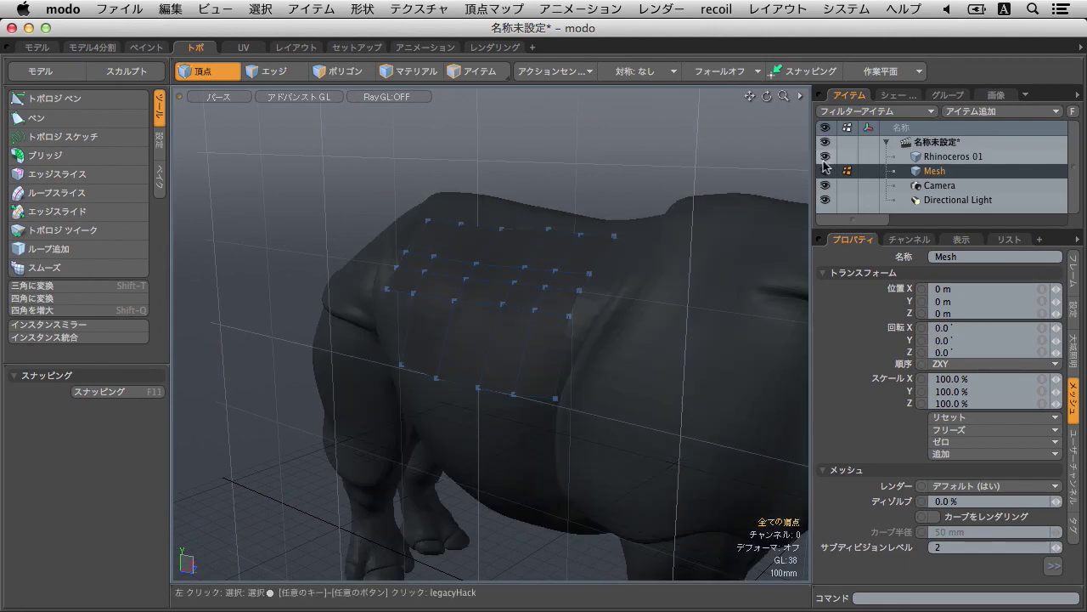
right_click(939, 171)
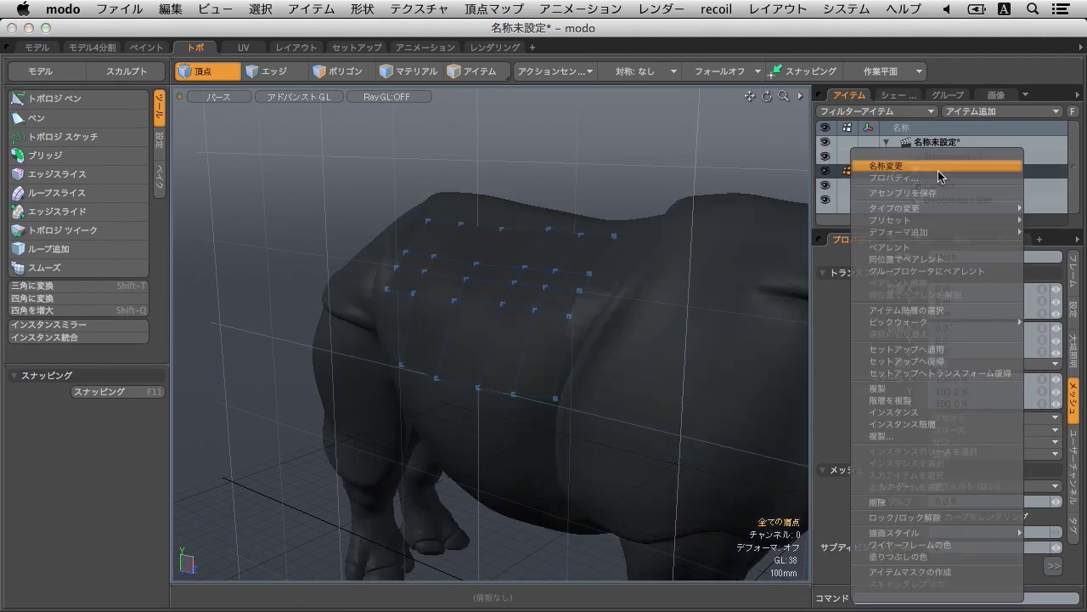
left_click(956, 503)
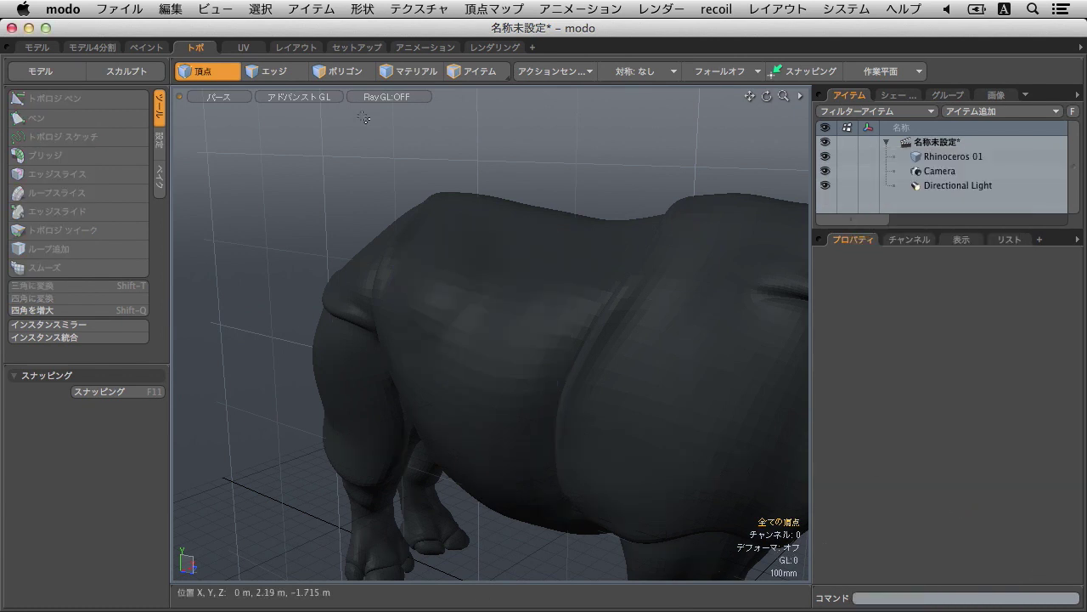
Step: Switch to the UV layout and display the Texture UV map of the Rhinoceros 01 mesh
left_click(253, 49)
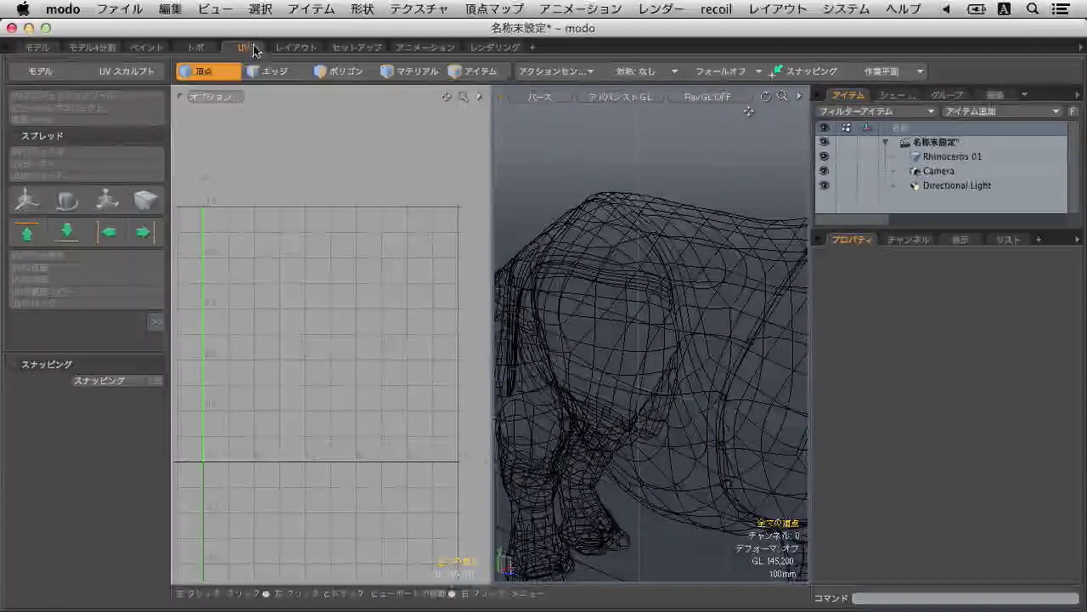
left_click(953, 158)
scroll(716, 294, "up", 3)
left_click_drag(743, 325, 669, 316, "alt")
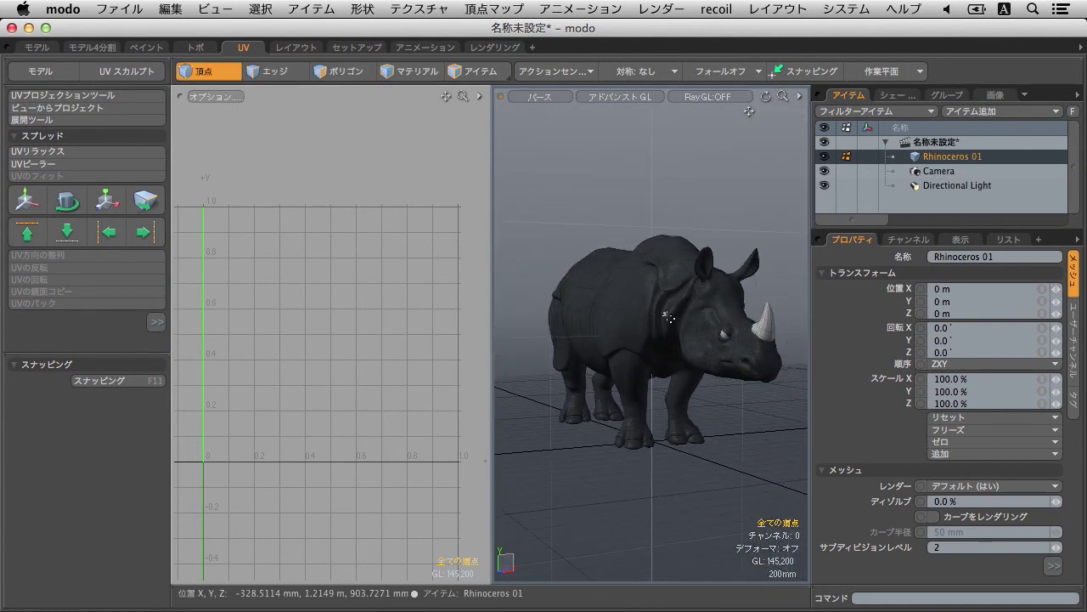
left_click(615, 261)
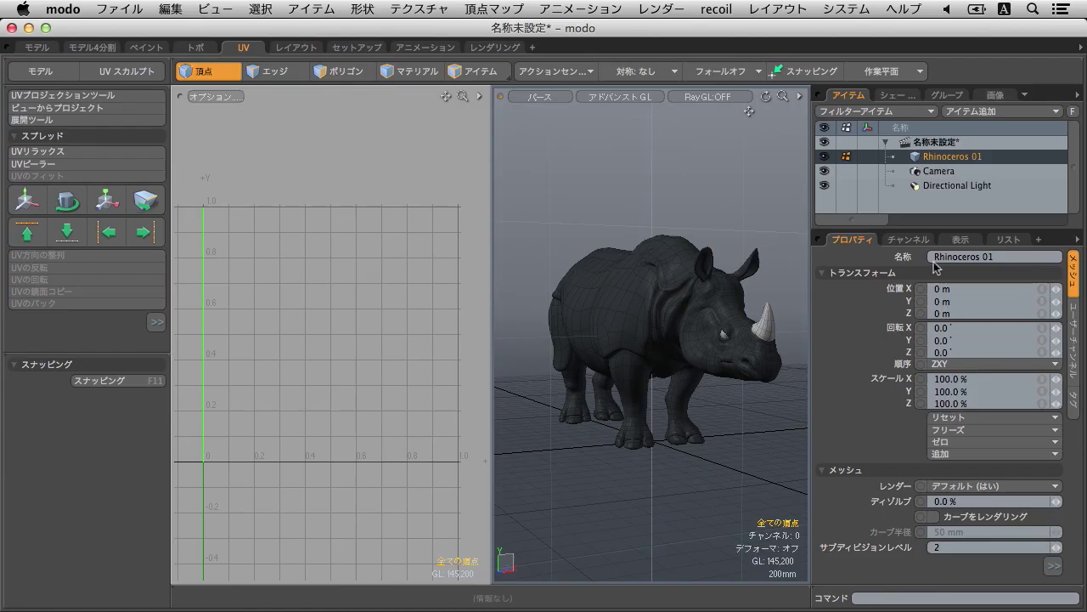
left_click(1007, 241)
left_click(884, 317)
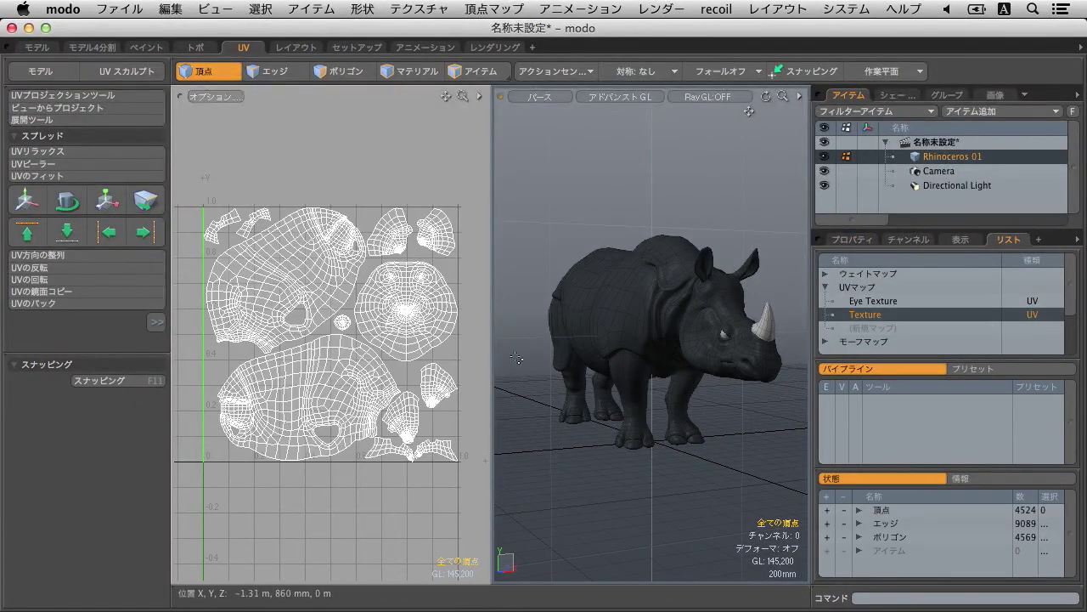
Step: Select the head's UV island, switch the selection to the small round horn island and nudge it about 0.006 in U
scroll(408, 325, "up", 5)
left_click_drag(408, 325, 324, 341, "alt+shift")
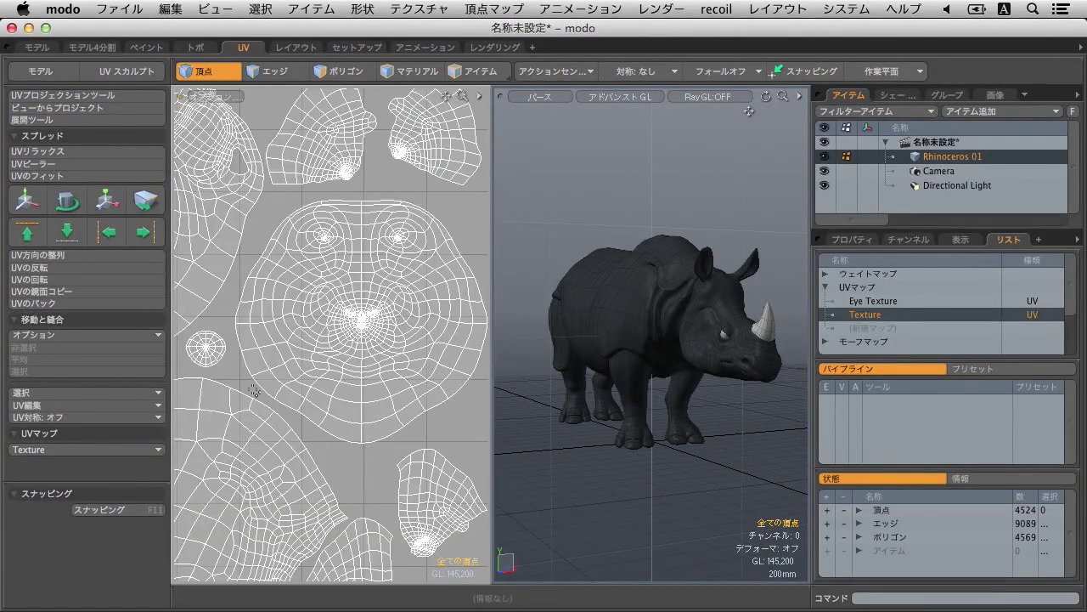
key("3")
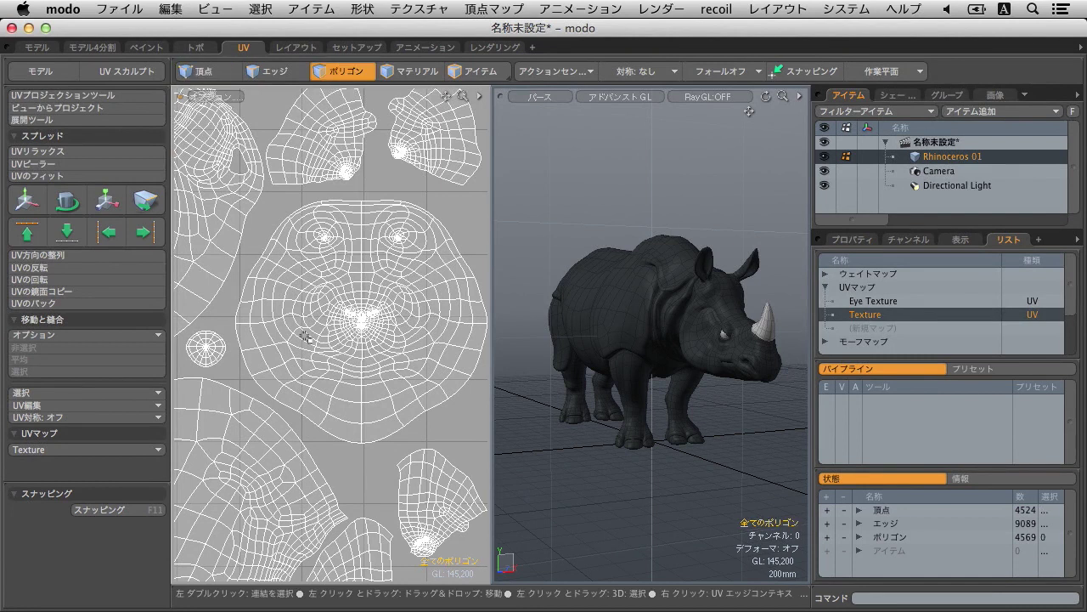
double_click(305, 338)
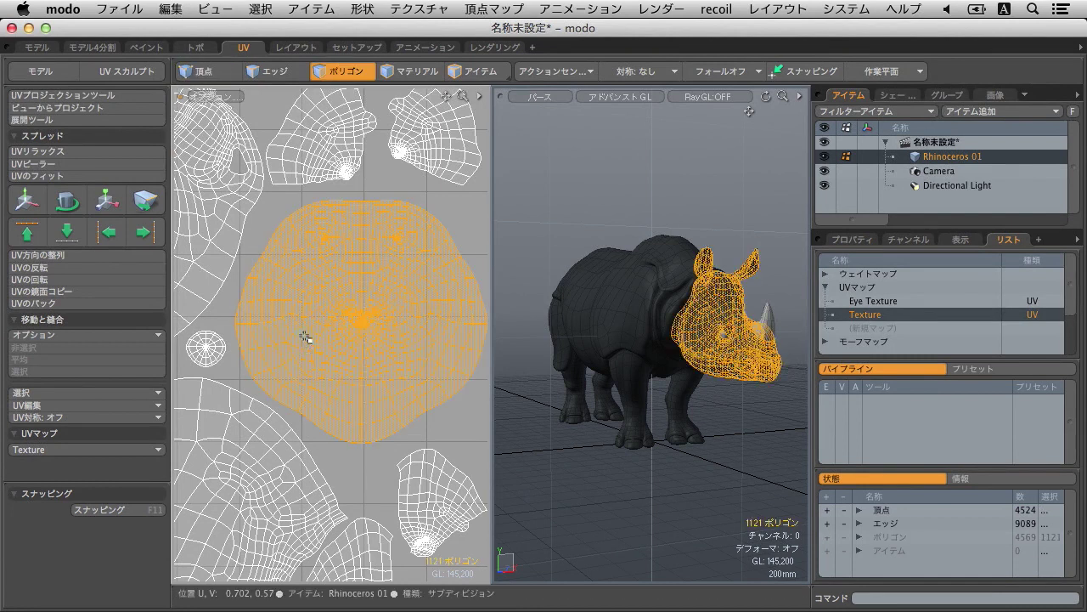
double_click(210, 350)
key("w")
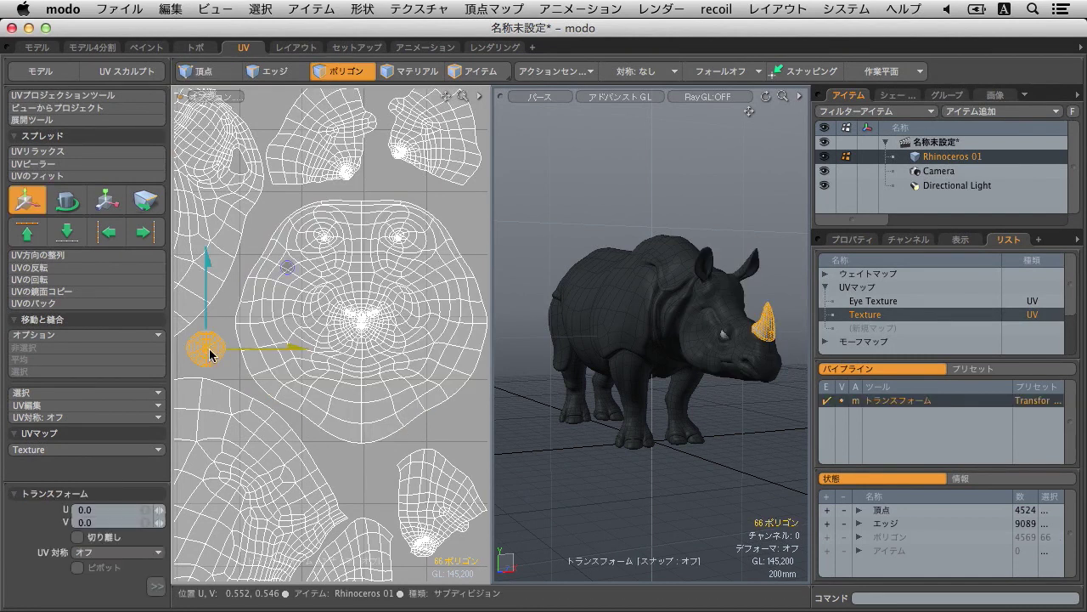
mouse_move(286, 270)
left_mouse_down()
mouse_move(271, 264)
mouse_move(292, 268)
left_mouse_up()
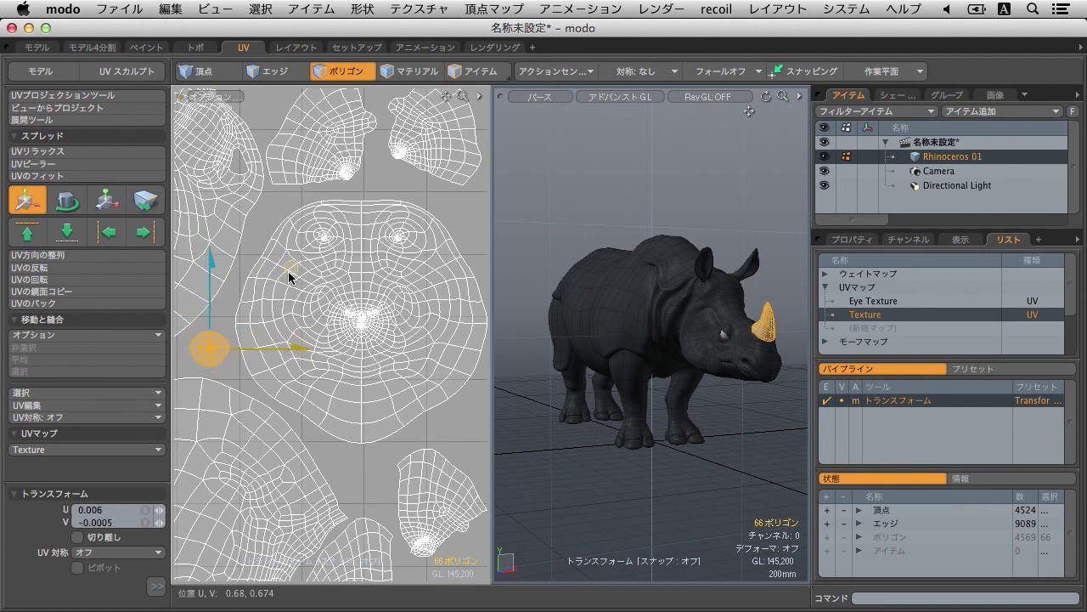
key("space")
key("Escape")
Step: Shift an element inside the head's UV island slightly with the Element Move tool and drop the tool
left_click(144, 208)
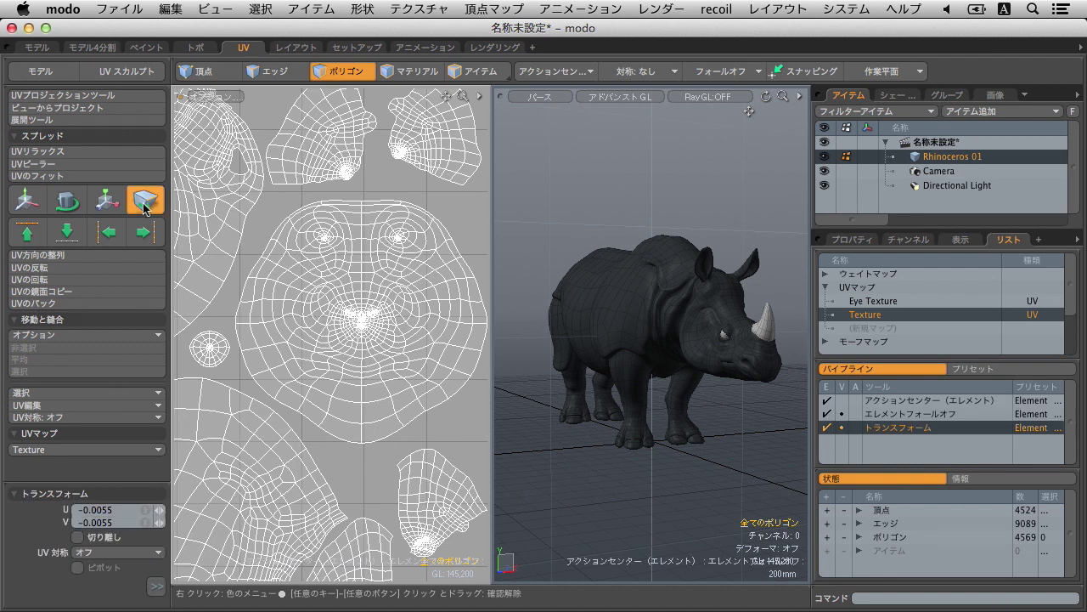
scroll(430, 326, "up", 5)
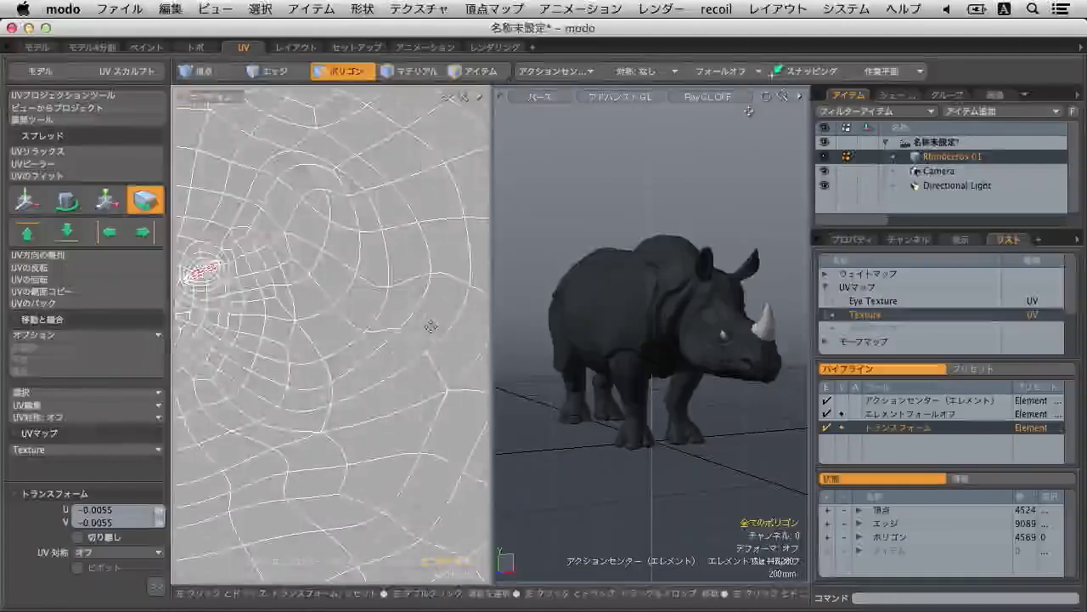
scroll(359, 334, "up", 3)
left_click_drag(375, 336, 352, 340)
key("space")
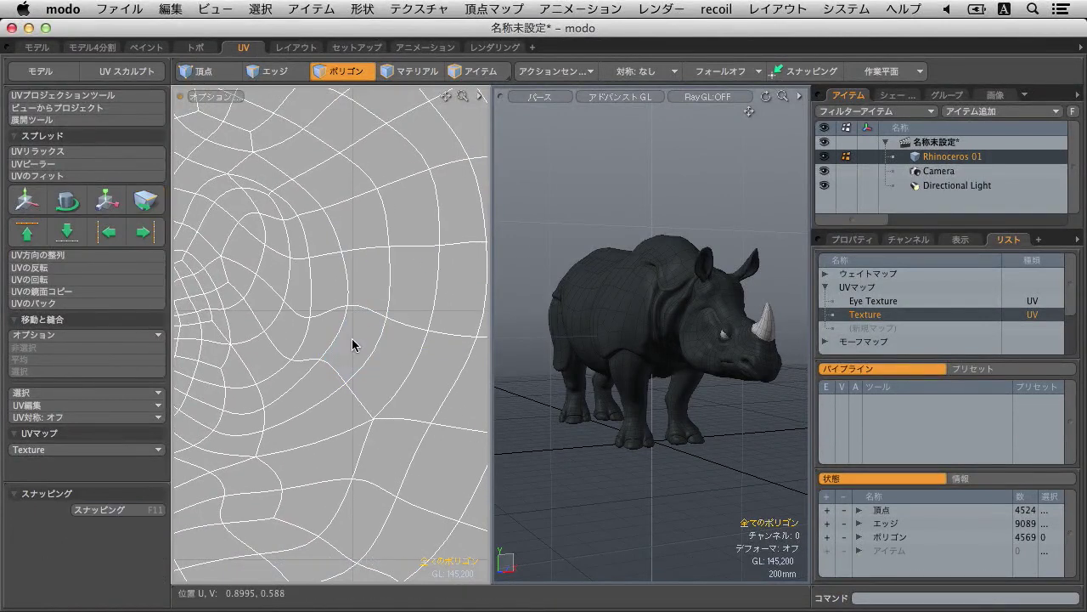
scroll(351, 338, "down", 4)
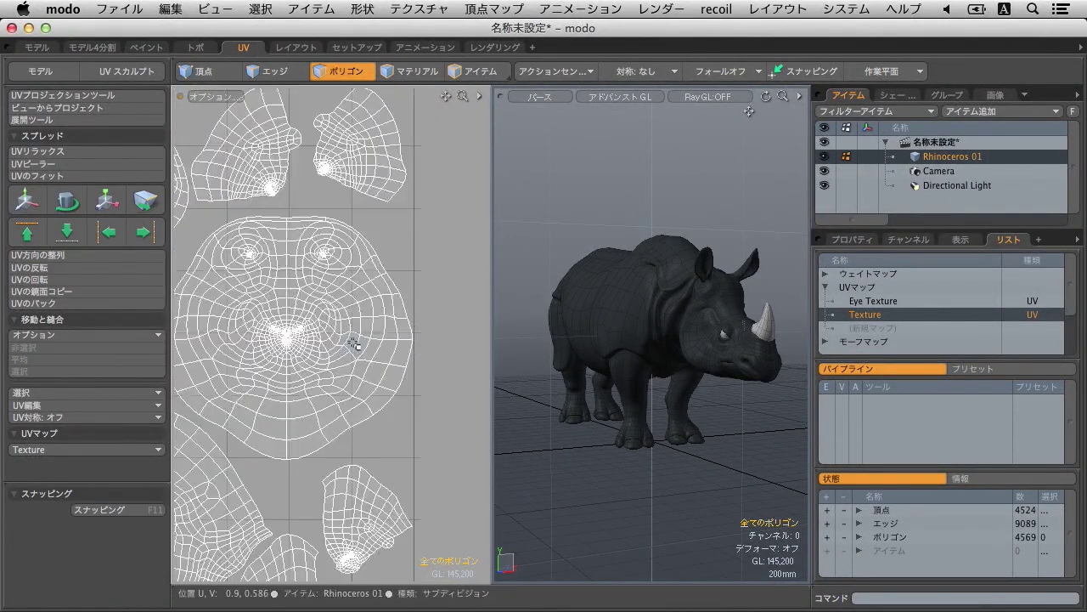
scroll(353, 342, "down", 3)
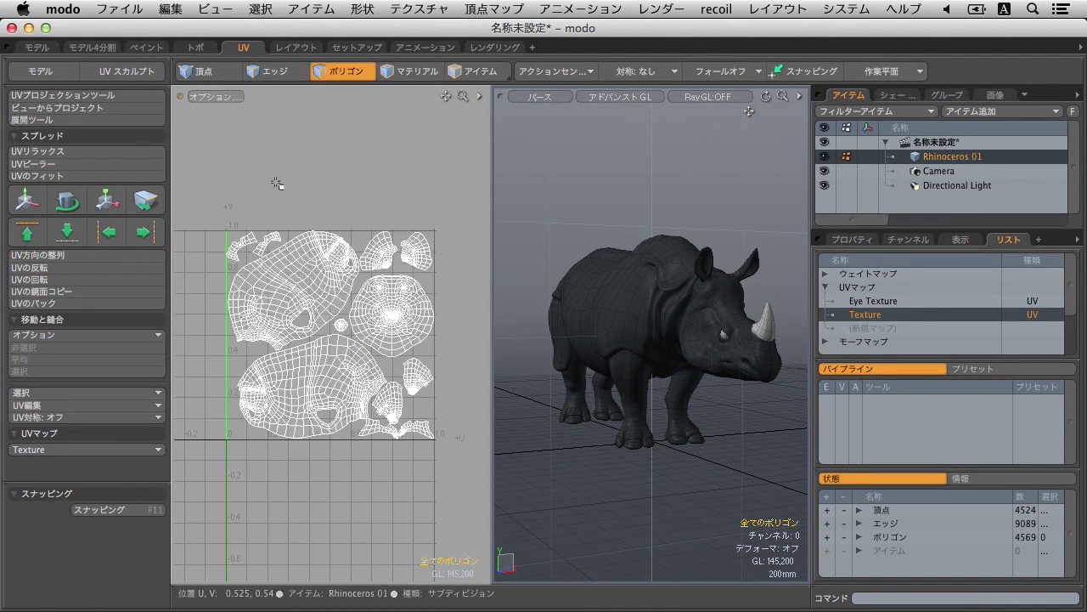
Step: Switch to the scene layout workspace and enlarge the preset browser below the 3D viewport
left_click(295, 48)
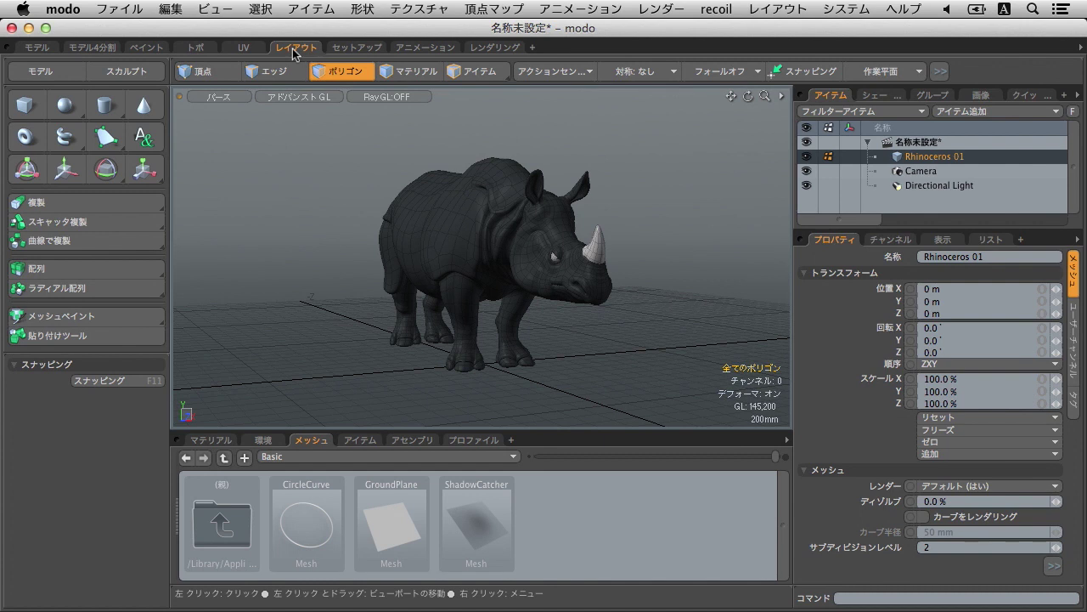
left_click_drag(451, 429, 447, 357)
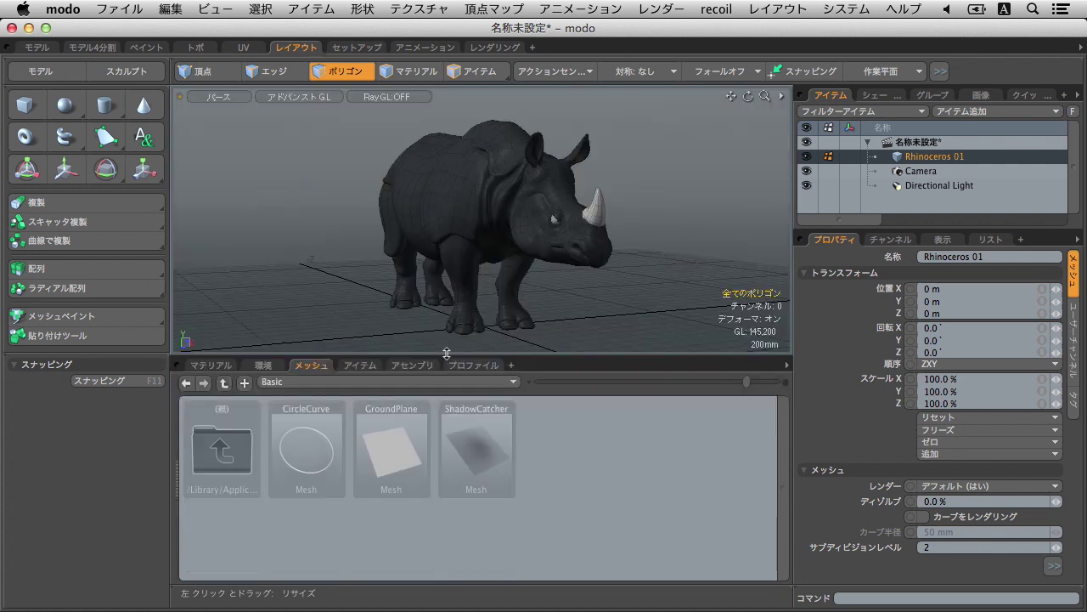
Step: Switch to item selection mode and add the GroundPlane preset mesh to the scene under the rhinoceros
key("5")
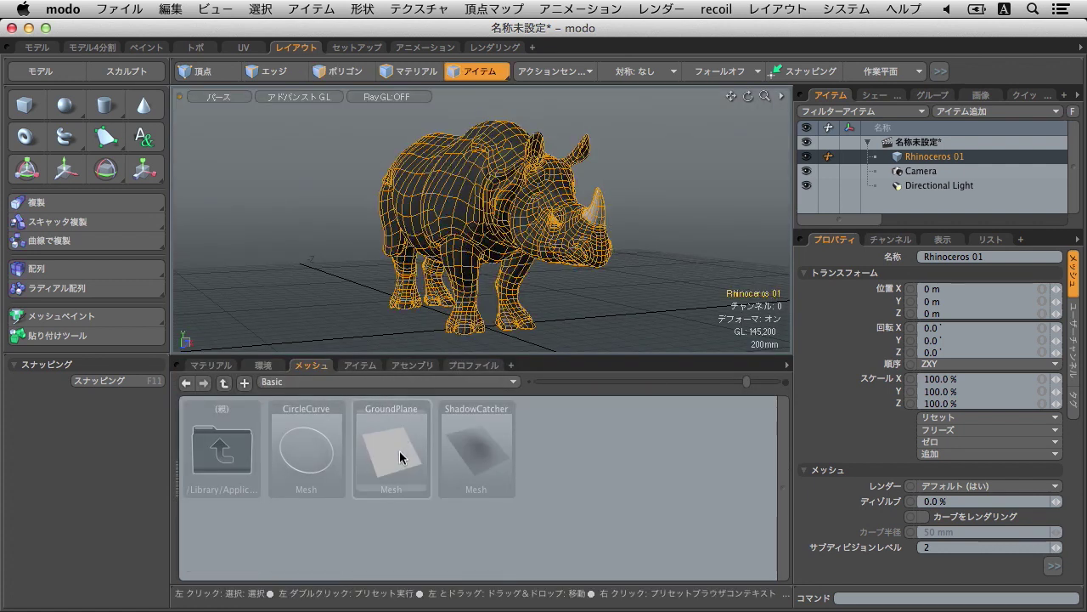
left_click_drag(401, 462, 289, 342)
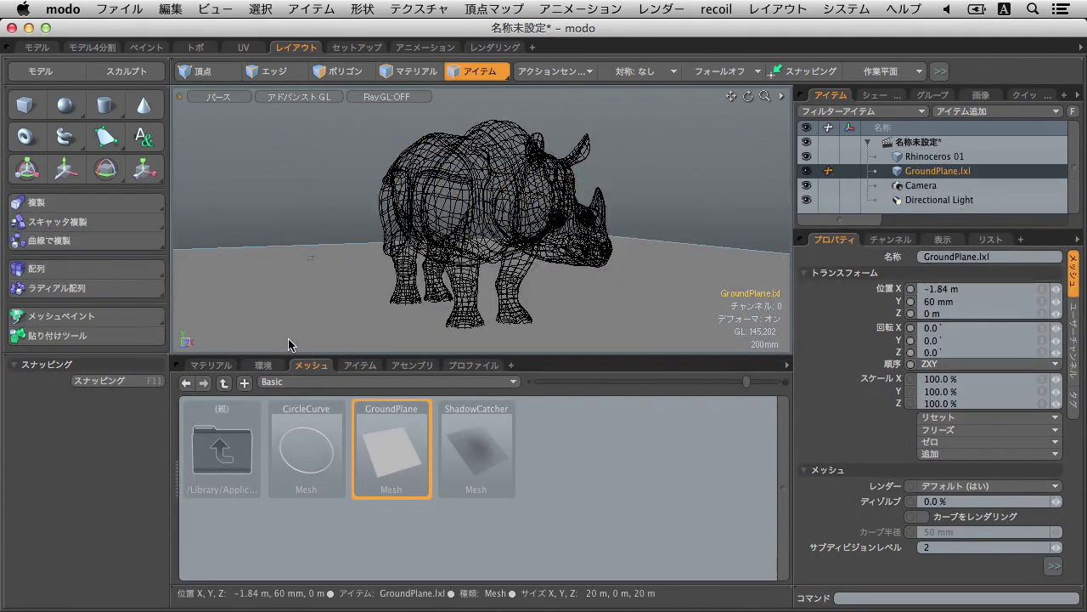
left_click_drag(343, 298, 431, 315, "alt")
Step: Browse to the Appliances category of the Interior mesh presets and place Dish Washer 01 on the ground plane beside the rhinoceros
left_click(379, 383)
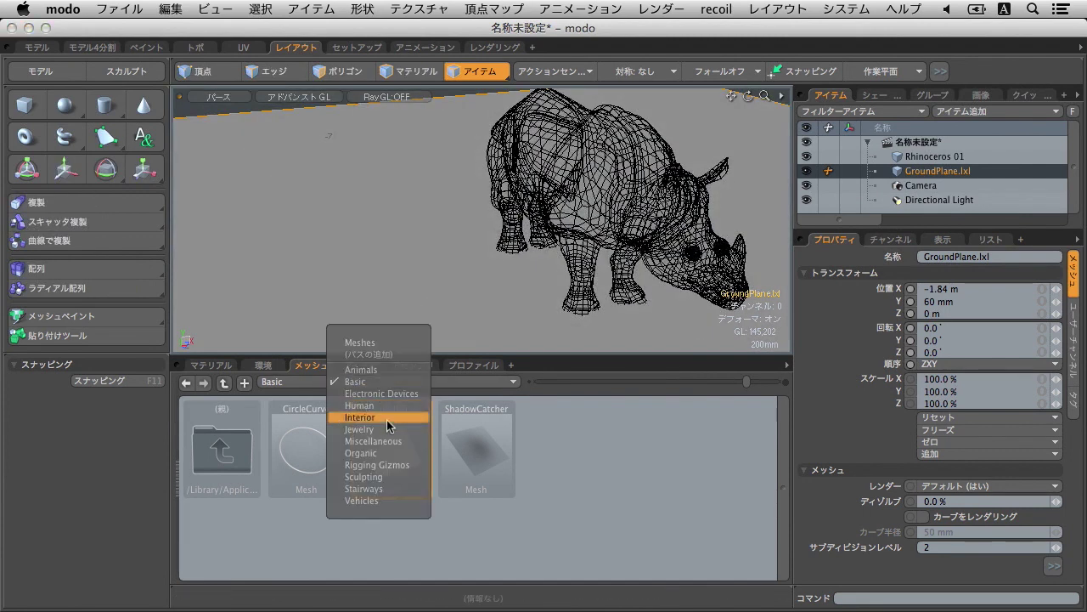
left_click(382, 417)
double_click(312, 442)
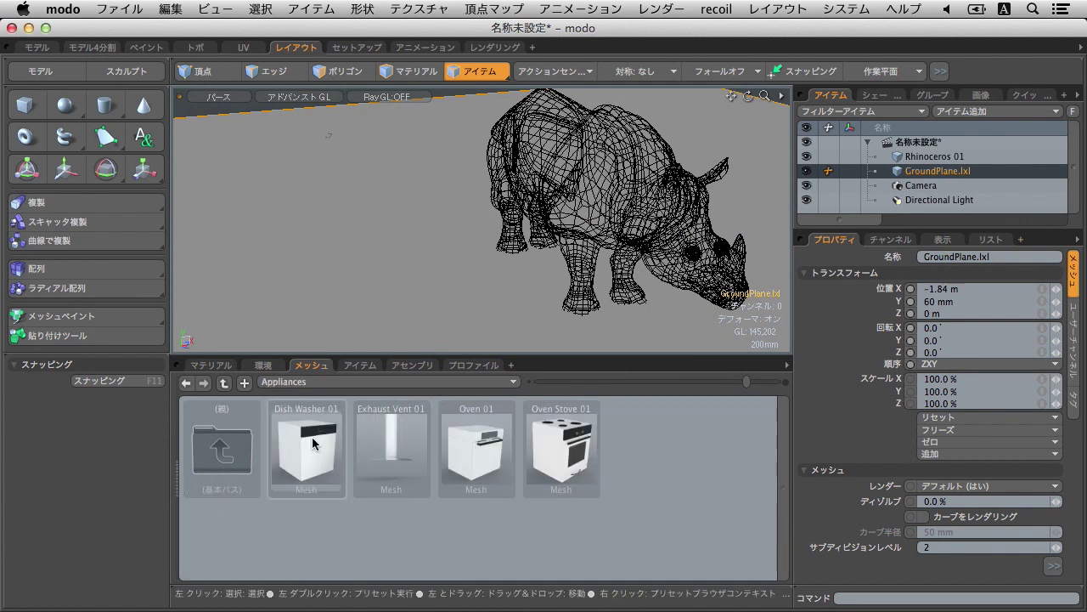
left_click_drag(313, 459, 356, 299)
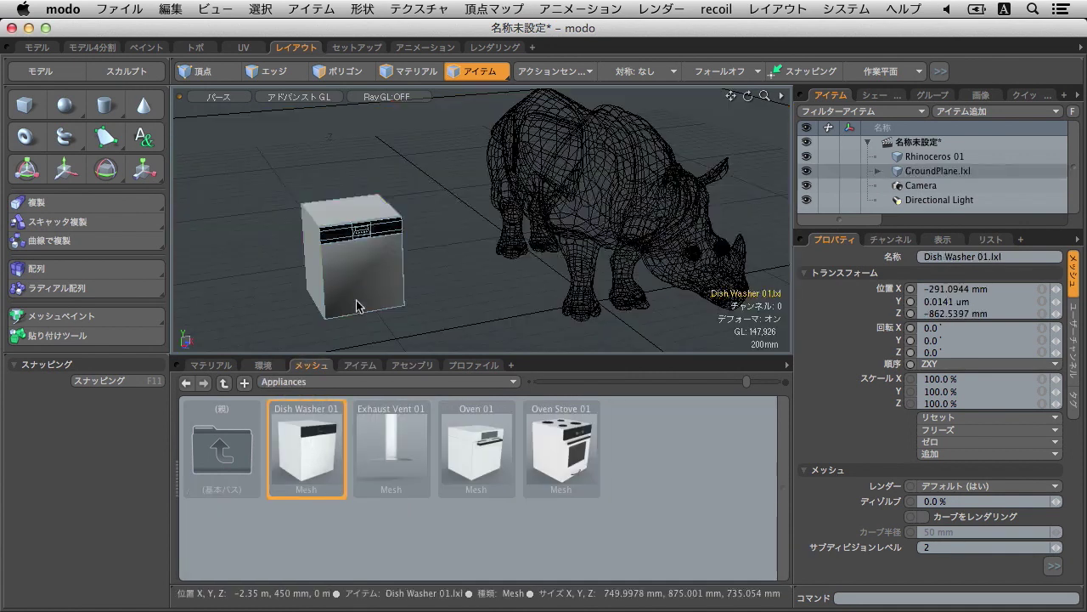
Step: Place the Coffee Cup 01 and Milk Pot 01 presets from the Tabletop category on top of the dishwasher
left_click(359, 383)
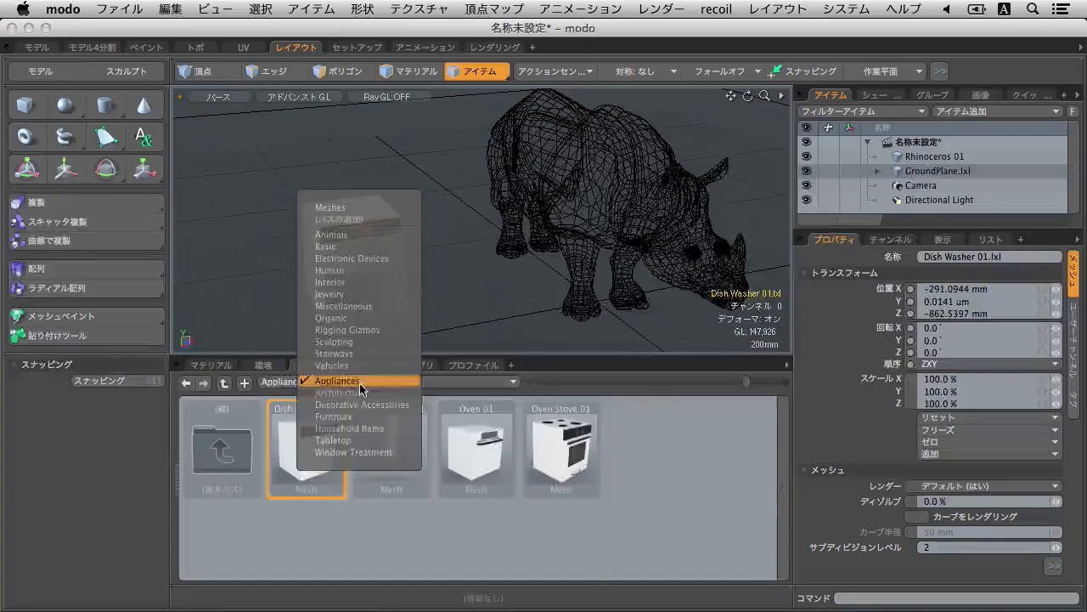
left_click(348, 440)
key("shift+a")
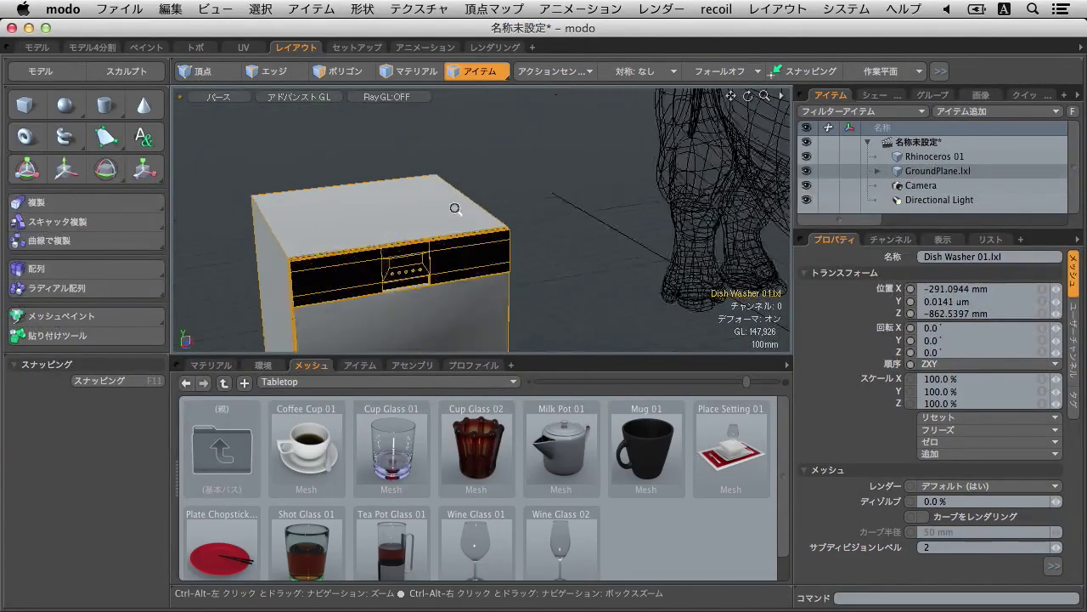
left_click_drag(325, 454, 321, 247)
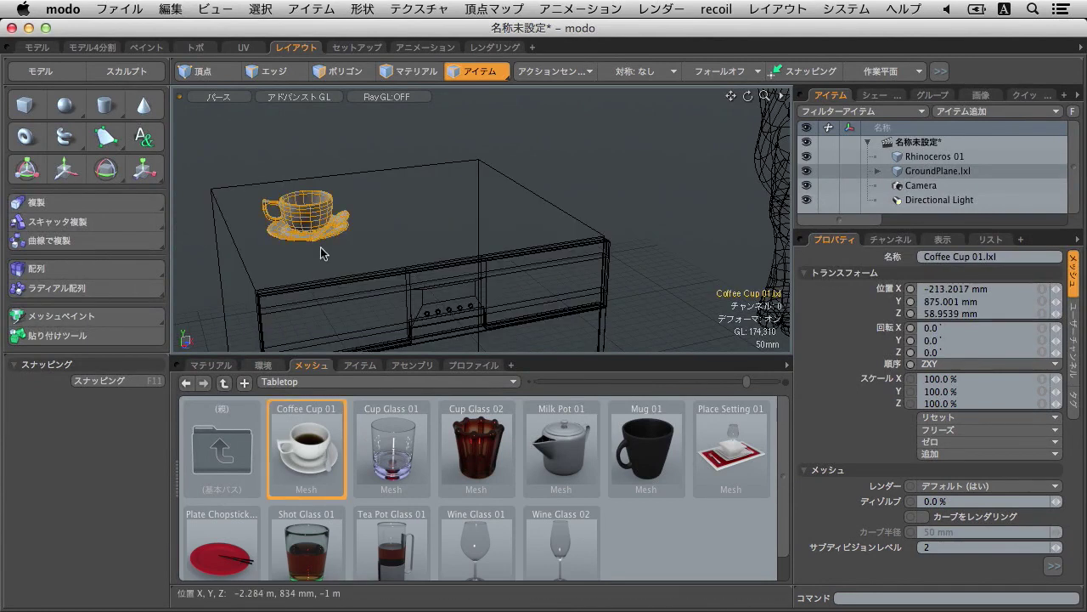
left_click(352, 284)
left_click_drag(559, 459, 463, 217)
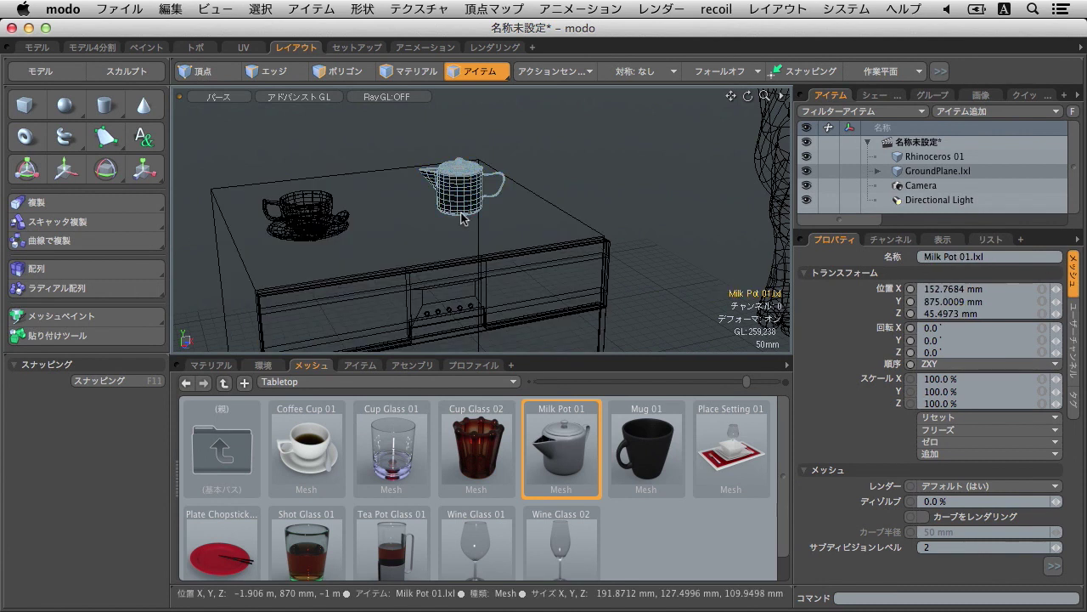
key("shift+a")
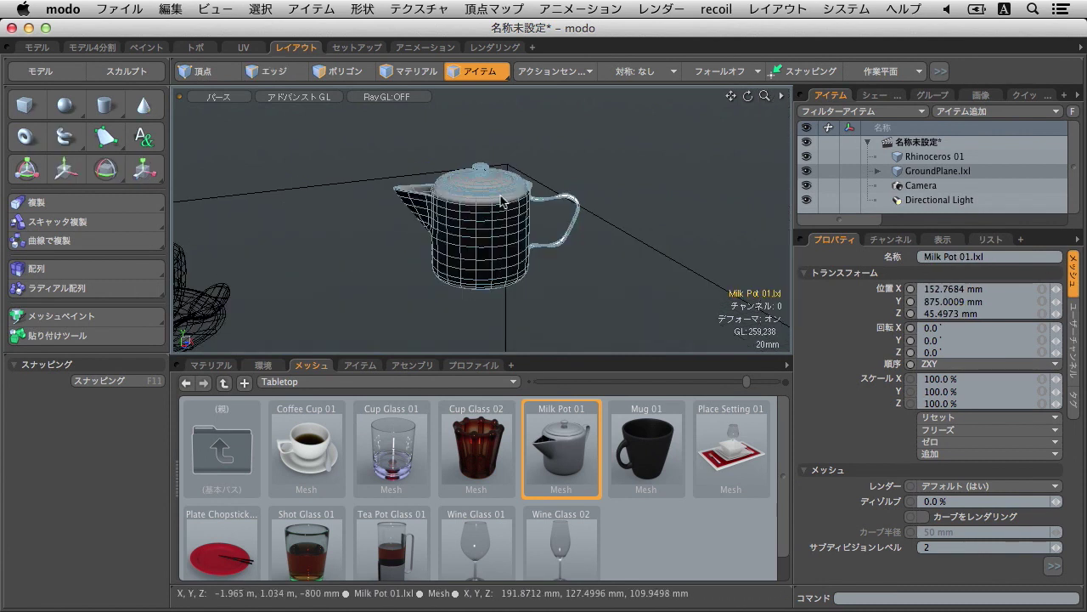
Step: Delete the ground plane together with its child items, approving the deletion of all referenced items
left_click(913, 171)
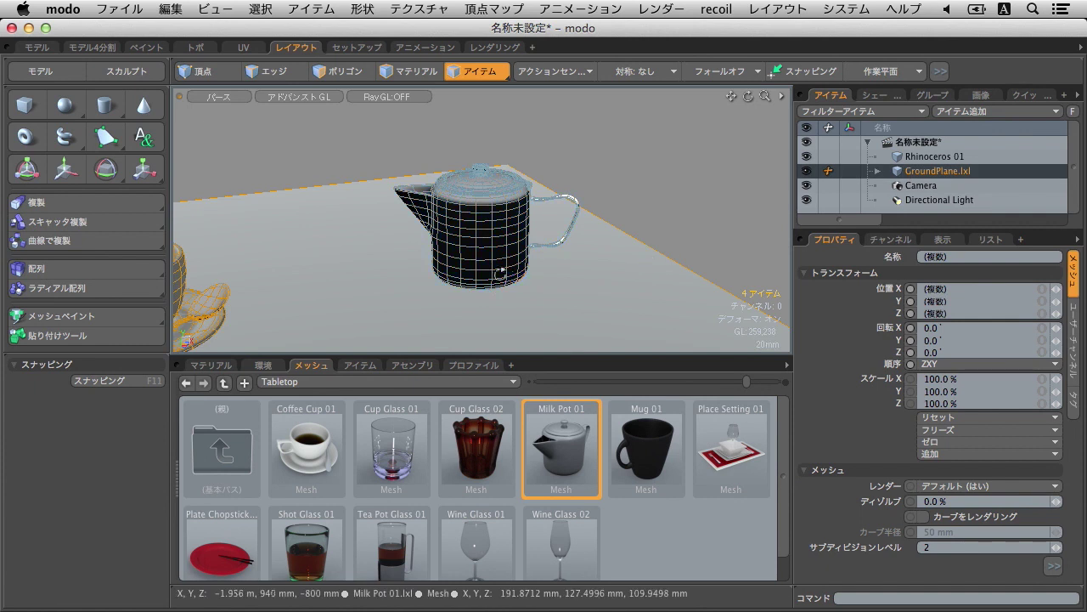
scroll(469, 182, "down", 5)
left_click_drag(469, 182, 394, 220, "alt")
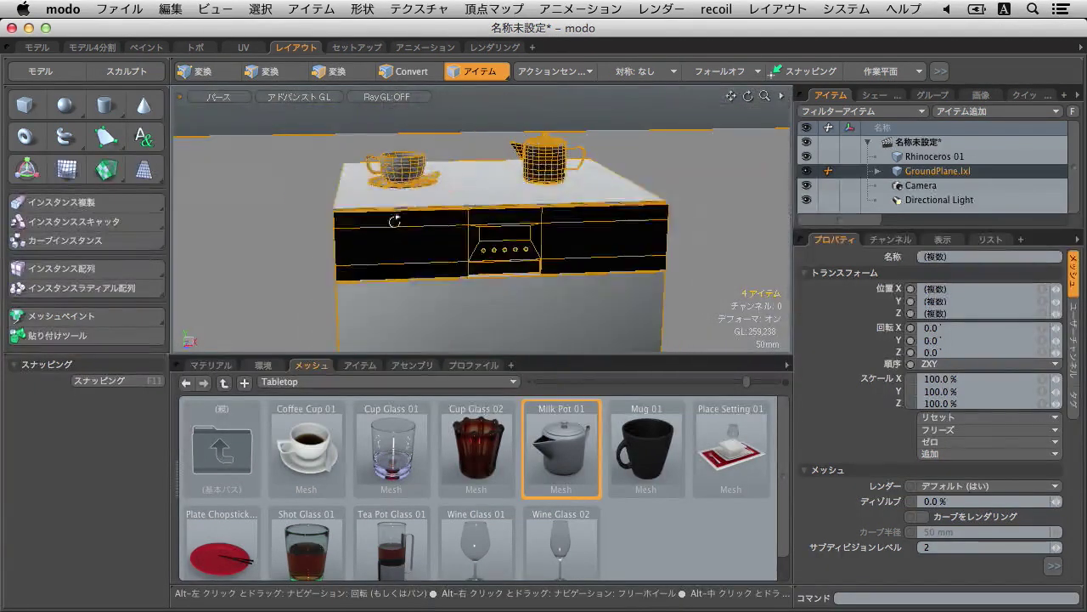
right_click(936, 174)
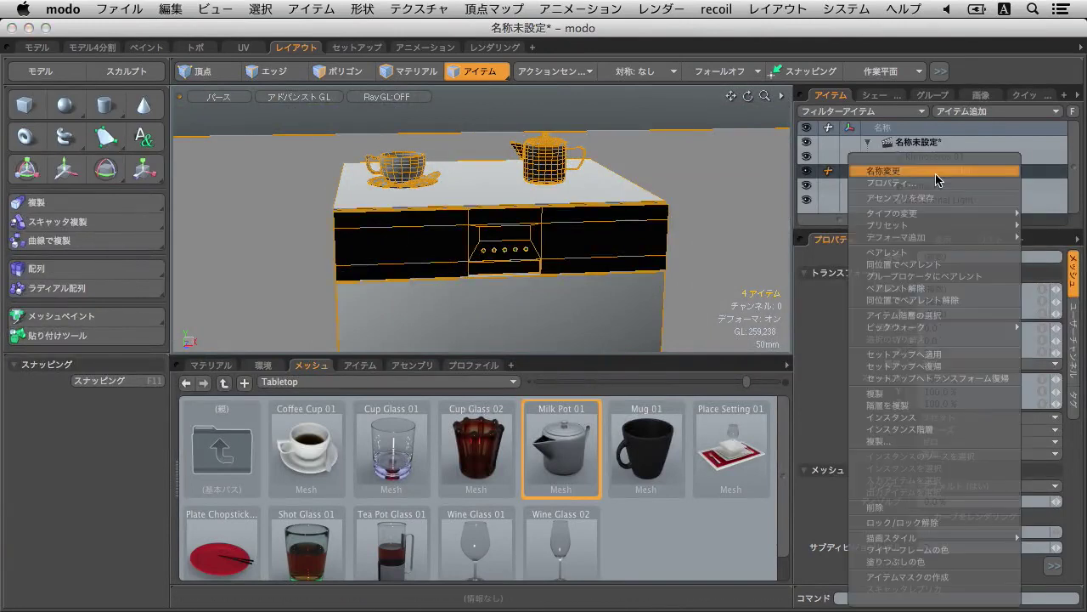
left_click(966, 508)
left_click(706, 297)
left_click(704, 297)
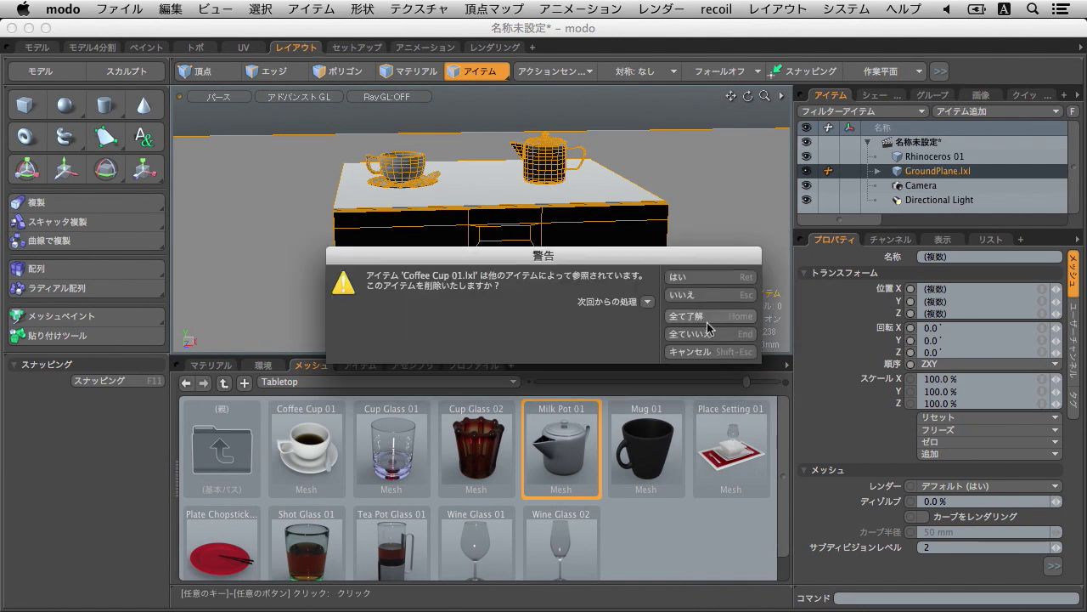
left_click(705, 327)
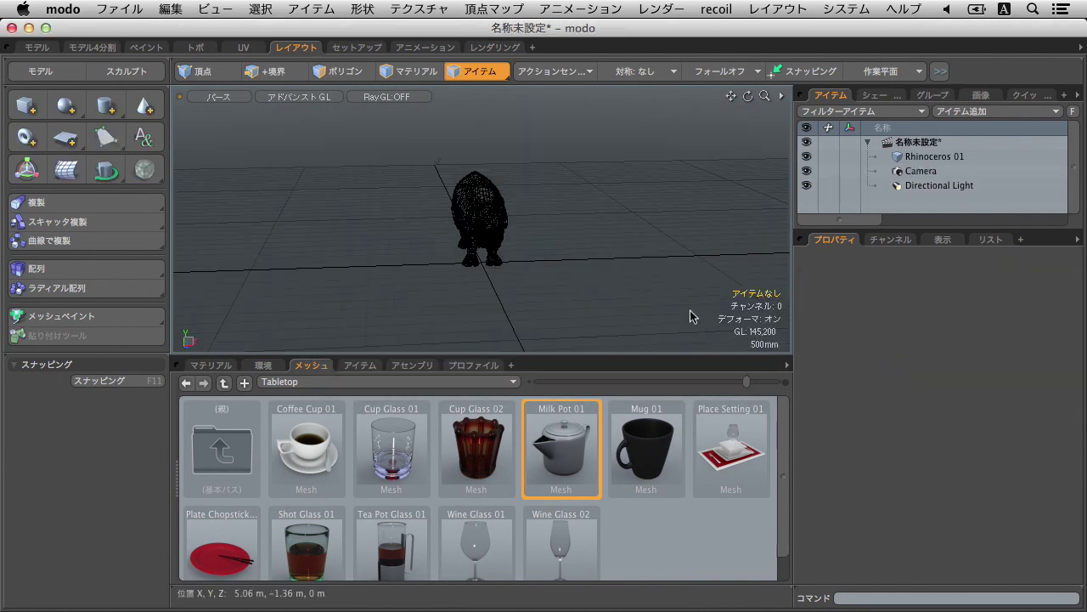
Step: Switch to the setup layout workspace with no items selected
left_click(928, 158)
left_click_drag(569, 217, 667, 203, "ctrl+alt")
left_click(668, 203)
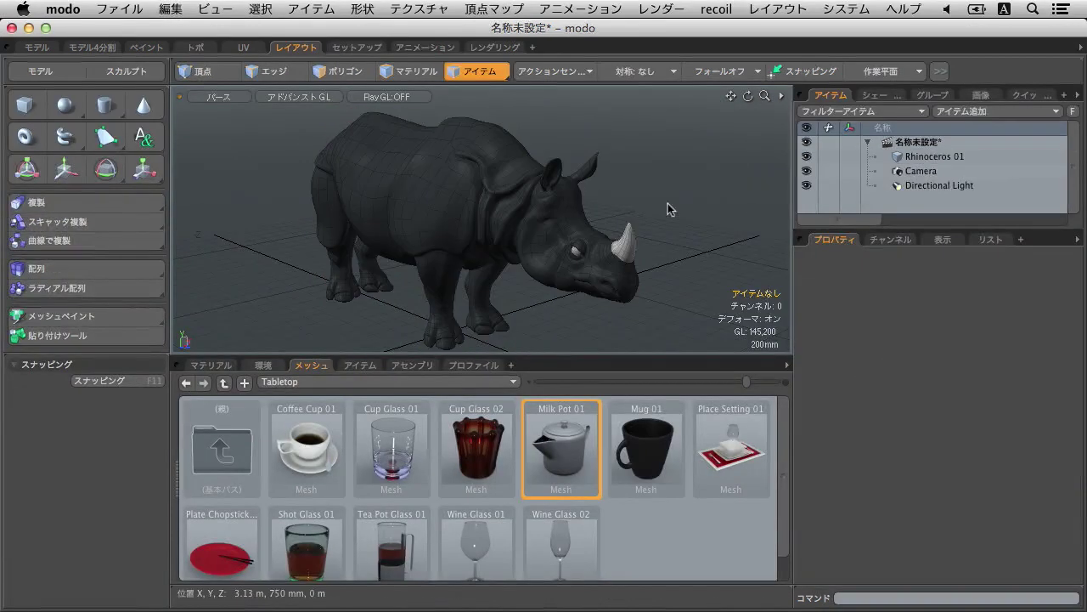
left_click(377, 49)
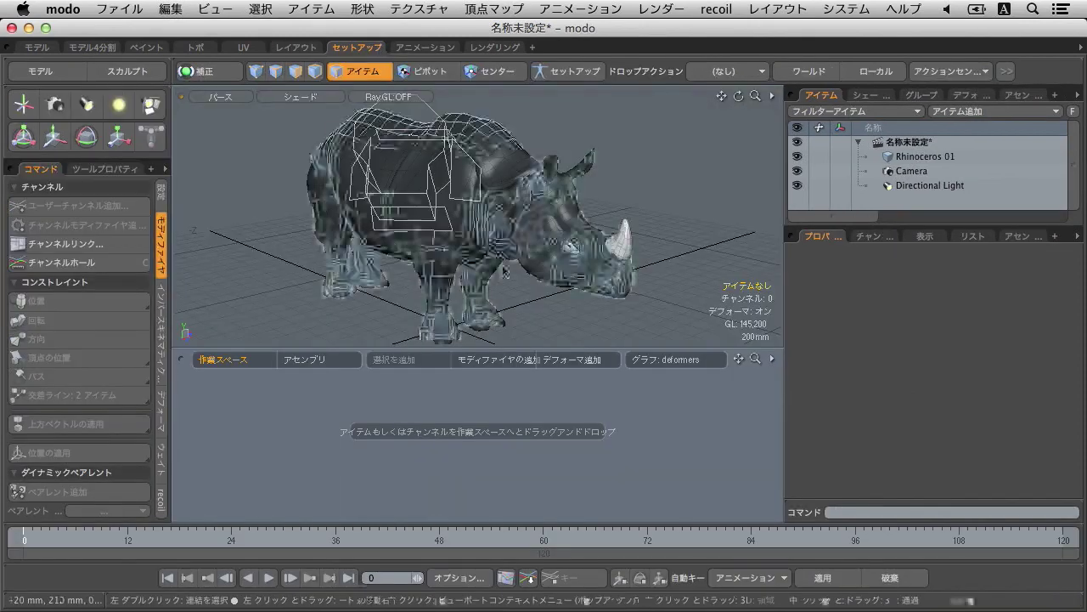
Step: Add the Rhinoceros 01 mesh to the schematic workspace as a node and place it near the upper-left area
scroll(497, 316, "up", 5)
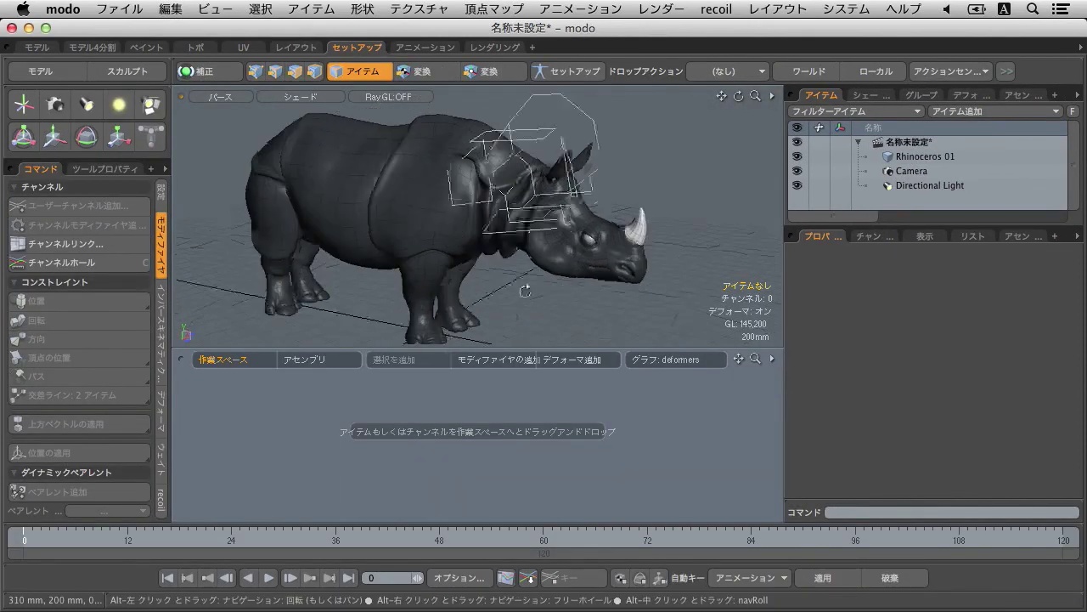
left_click_drag(651, 287, 604, 246, "alt+shift")
scroll(631, 251, "down", 3)
scroll(645, 246, "up", 2)
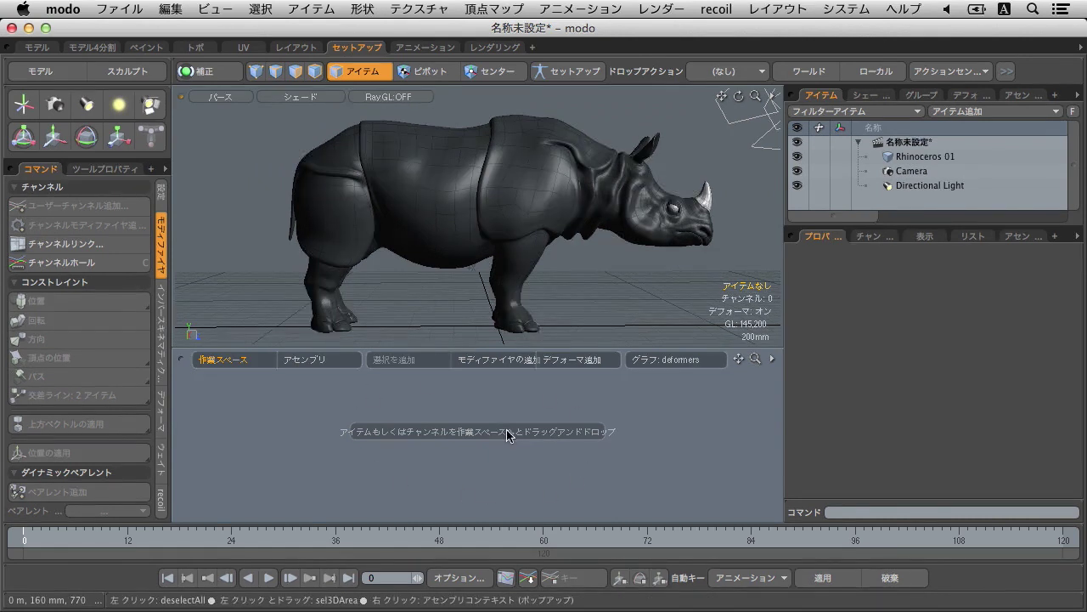
left_click_drag(316, 274, 274, 451)
left_click_drag(405, 463, 338, 400)
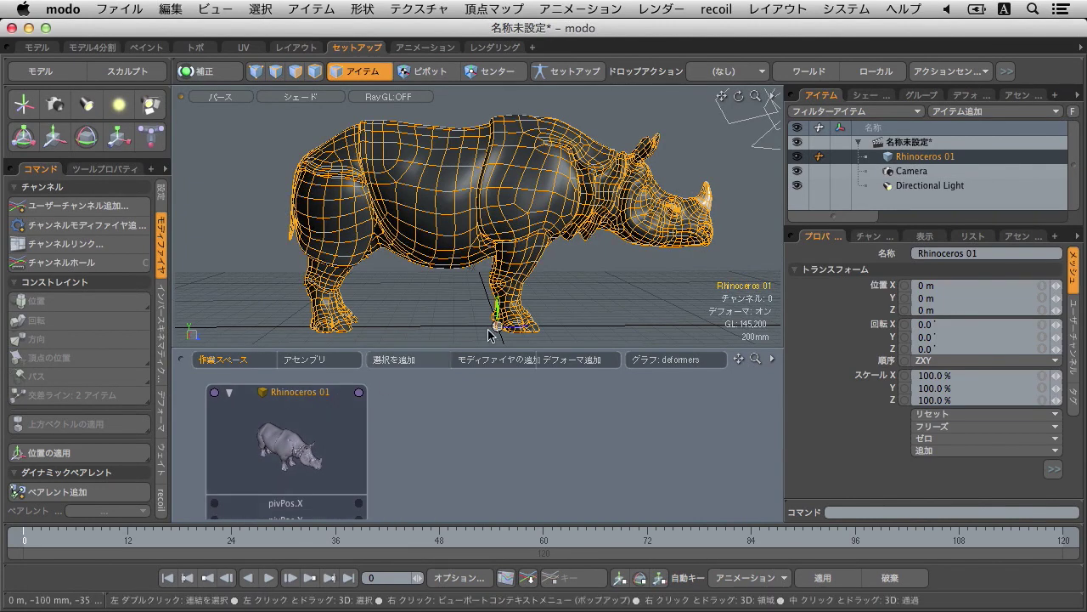
Step: Add position transform channels to Rhinoceros 01 and bring its Position Y channel into the schematic
left_click(872, 237)
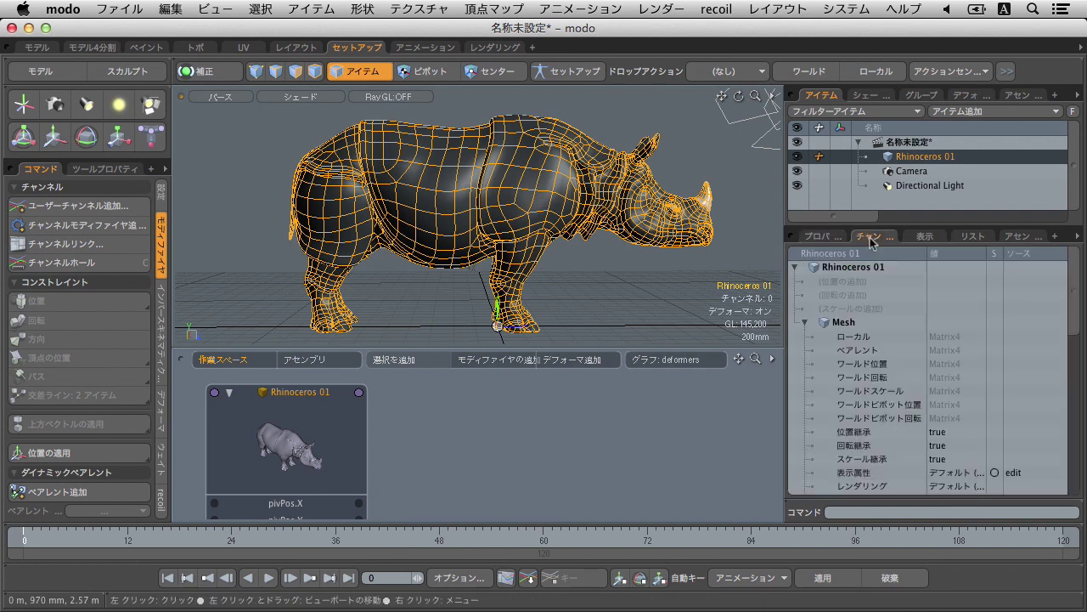
left_click(859, 281)
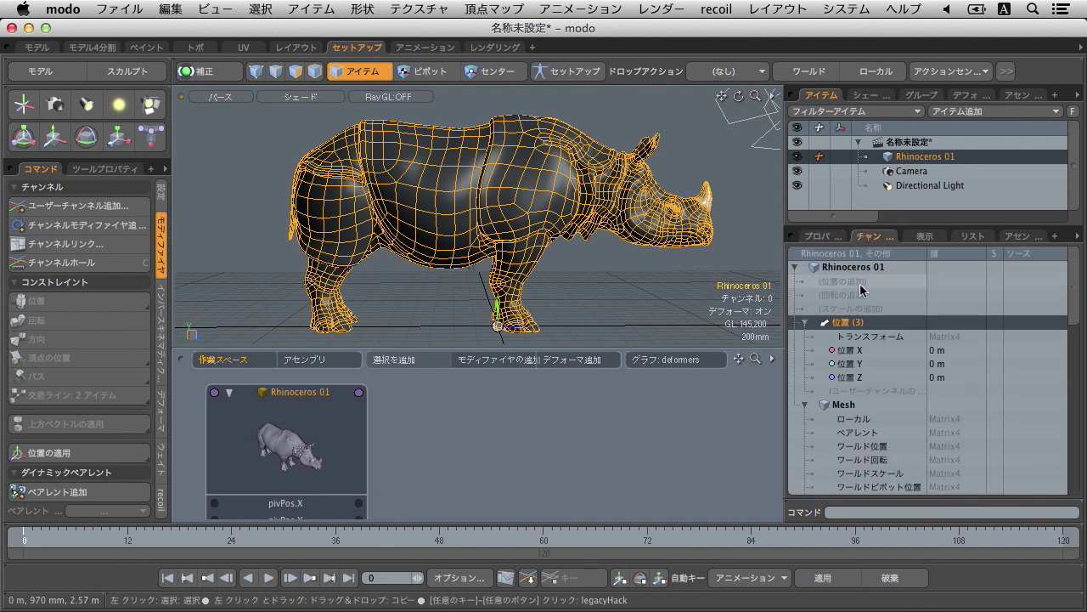
left_click(871, 365)
left_click_drag(862, 371, 625, 424)
Step: Add a Channel Noise modifier, link its output to the rhinoceros's Position Y channel, and play the animation
left_click(506, 360)
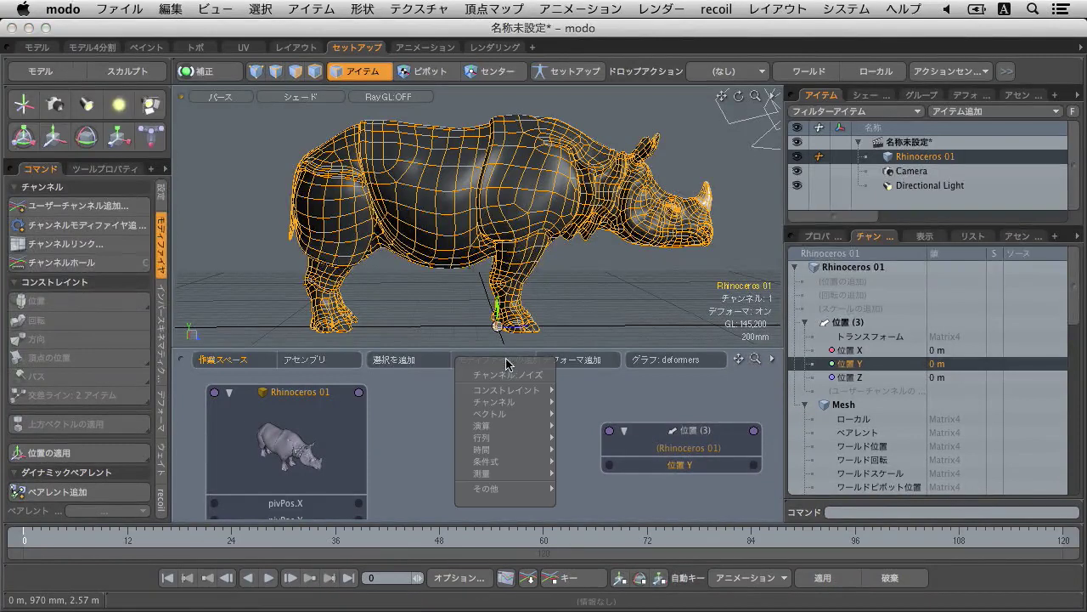
mouse_move(511, 402)
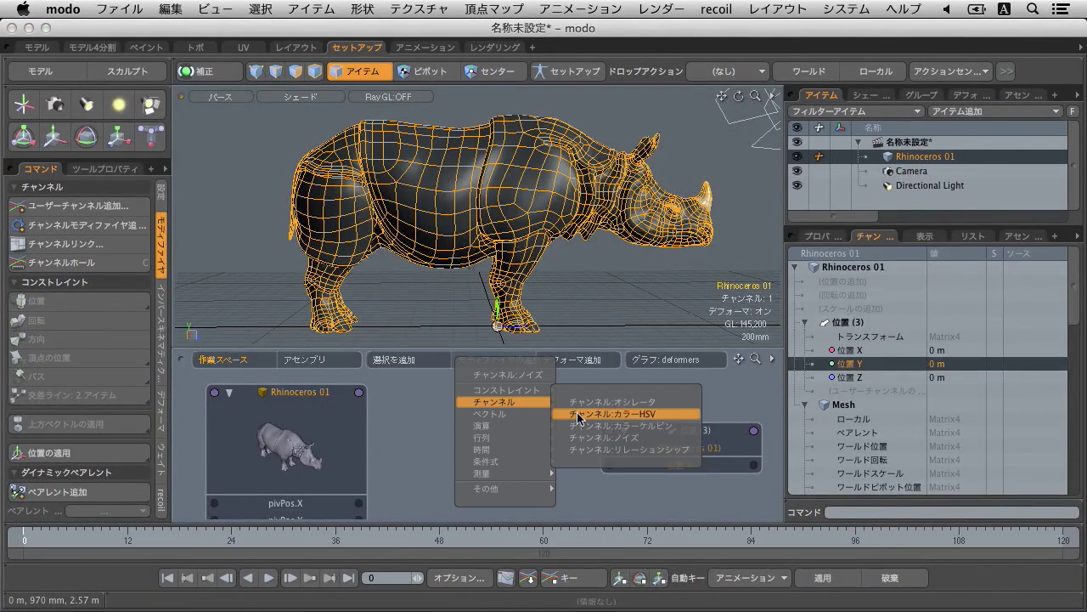
left_click(605, 437)
mouse_move(604, 450)
left_mouse_down()
mouse_move(504, 413)
mouse_move(573, 471)
mouse_move(609, 466)
left_mouse_up()
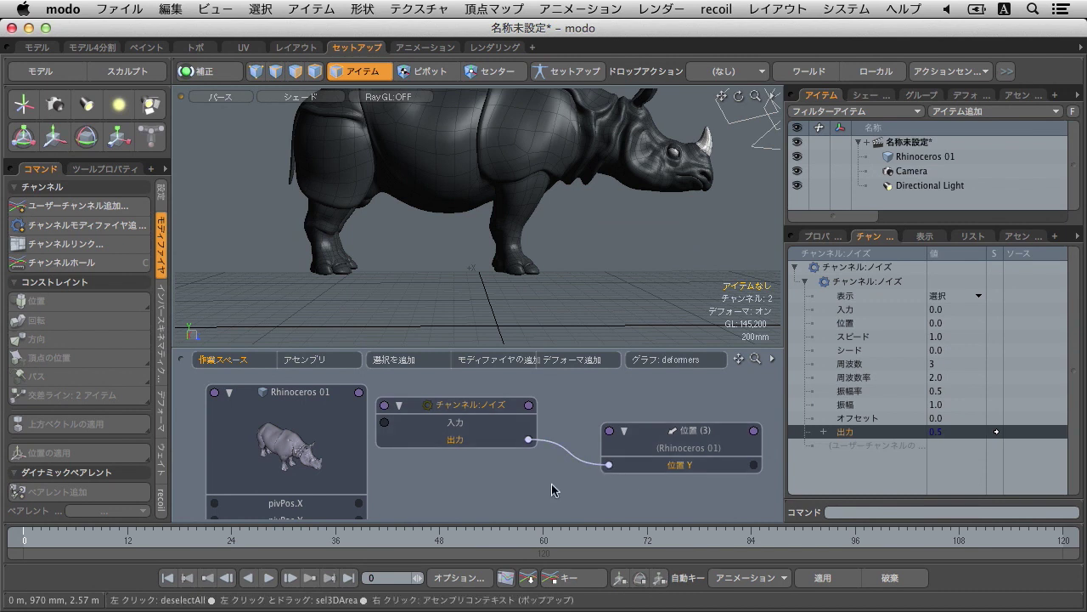
left_click(268, 578)
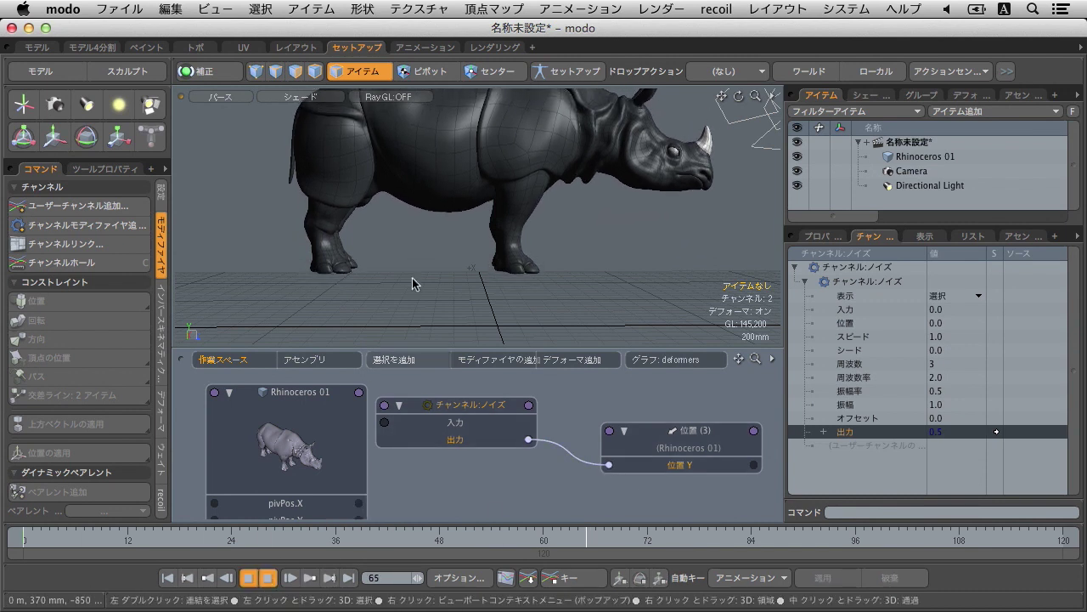
left_click_drag(400, 293, 434, 302, "alt")
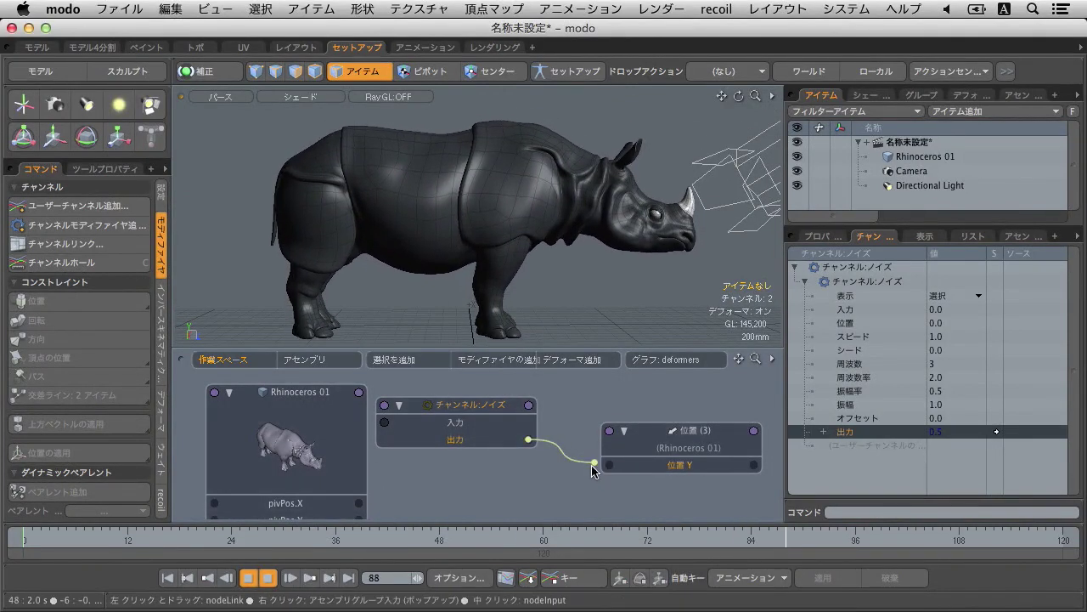
Step: Unlink the noise output from Position Y, then stop playback and return to frame 0
left_click_drag(609, 467, 535, 481)
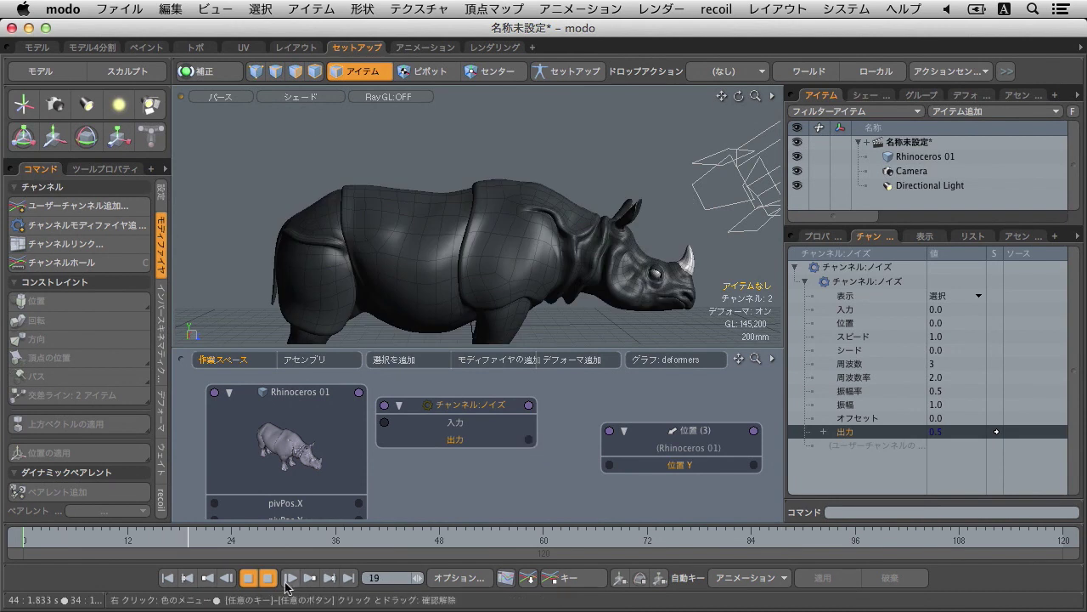
left_click(247, 578)
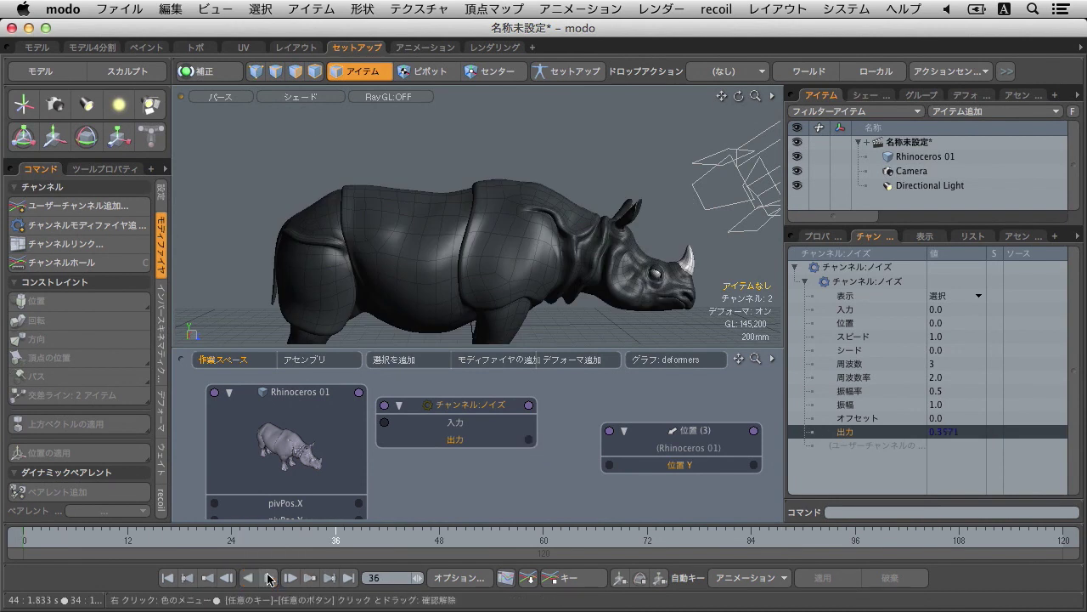
left_click(167, 577)
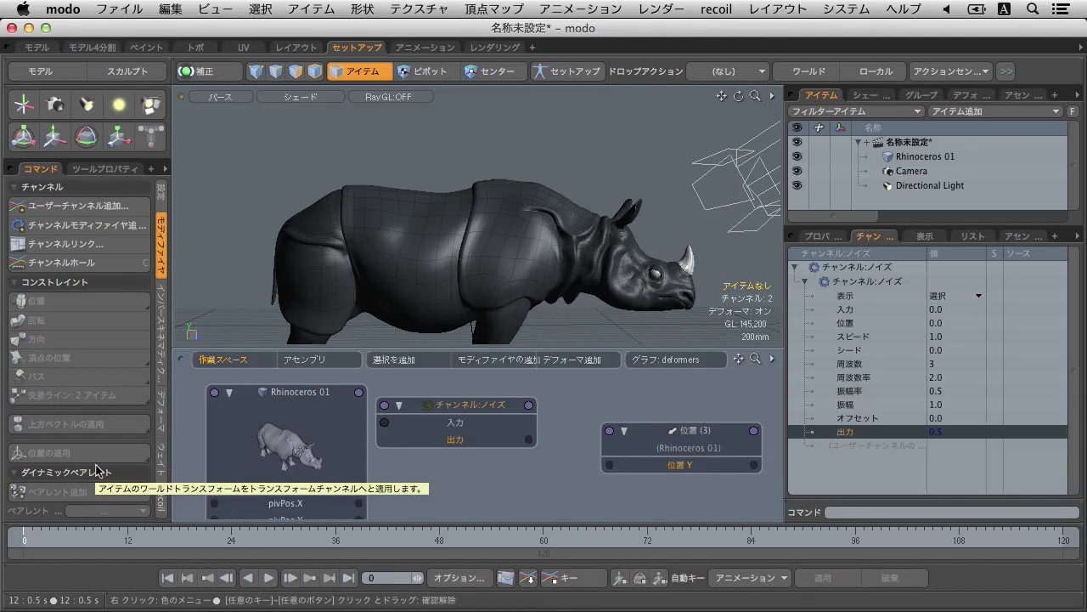
Step: Switch to the animation layout and look through its inverse kinematics, deformer, weight and recoil toolsets, returning to the modifier tools
left_click(420, 49)
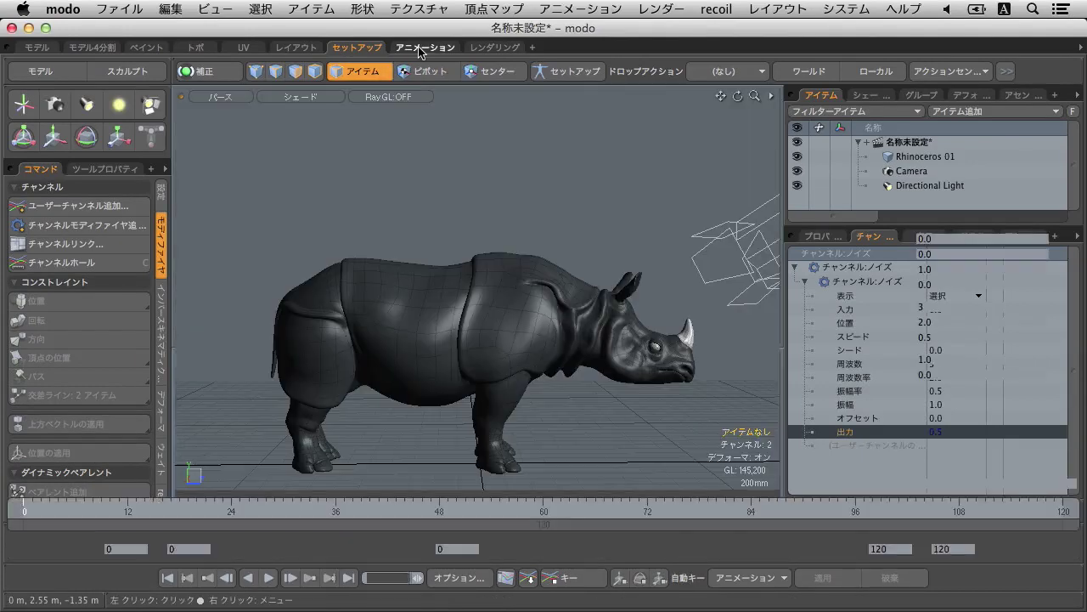
left_click_drag(442, 323, 440, 297, "alt")
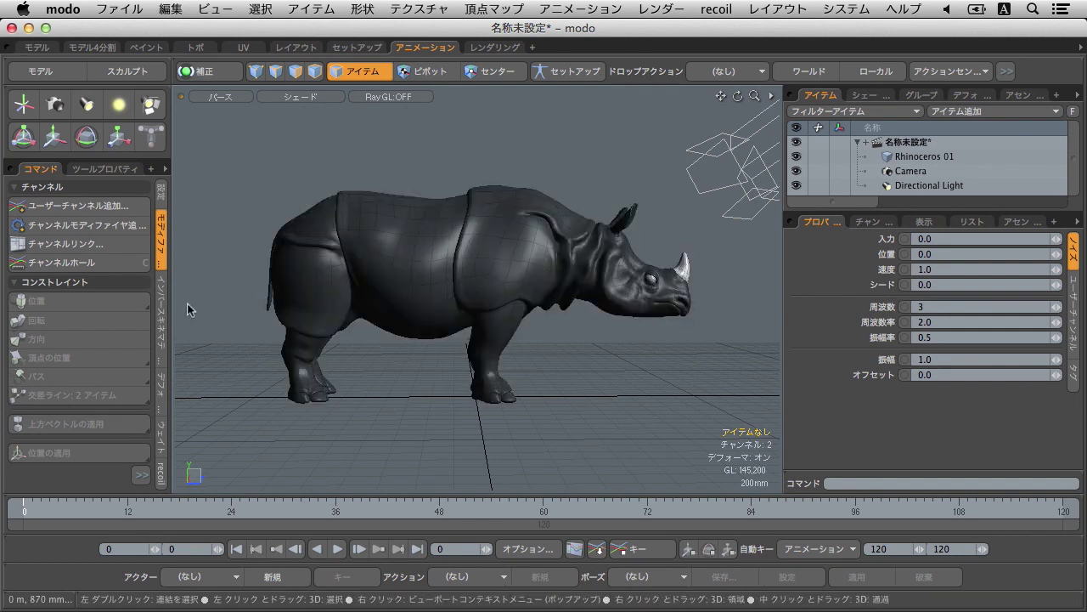
left_click(161, 312)
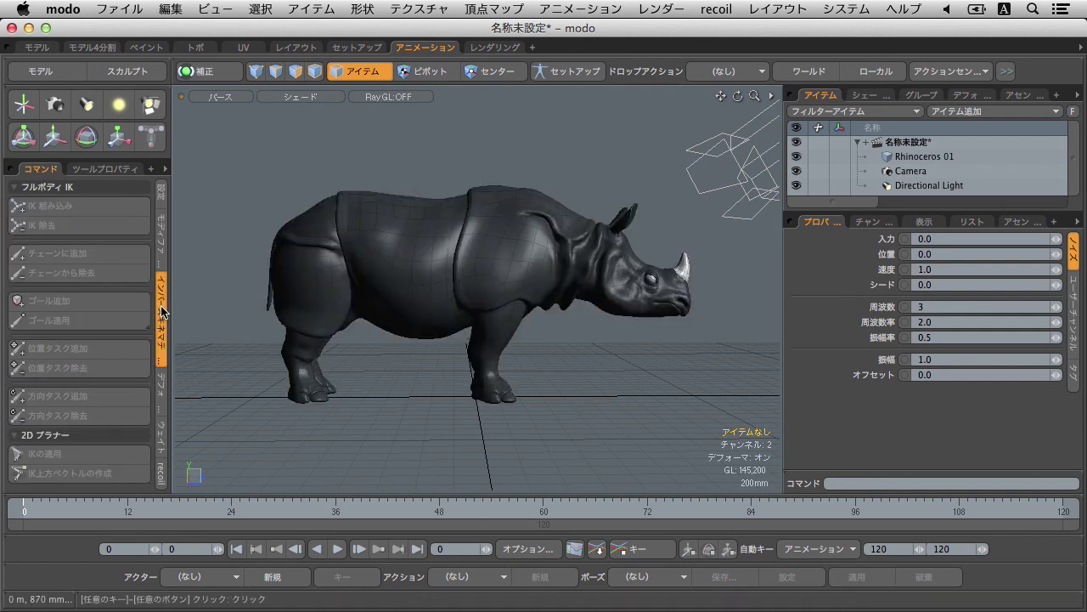
left_click(161, 386)
left_click(163, 435)
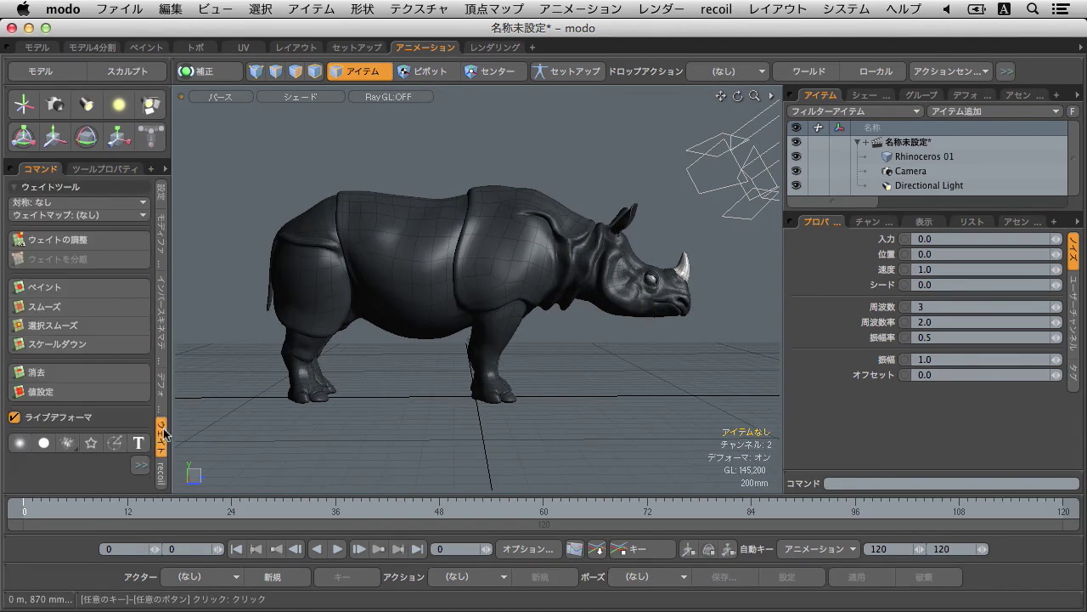
left_click(161, 473)
left_click(165, 251)
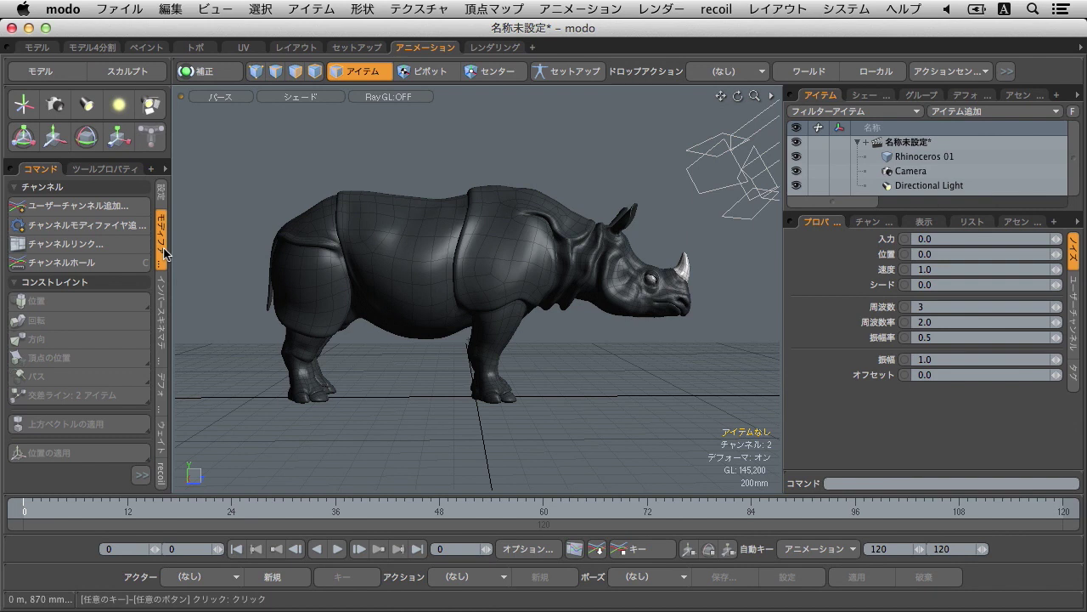
Step: Draw a four-joint skeleton chain through the rhinoceros from the hips via the shoulder and neck to the muzzle
left_click(162, 191)
left_click(104, 228)
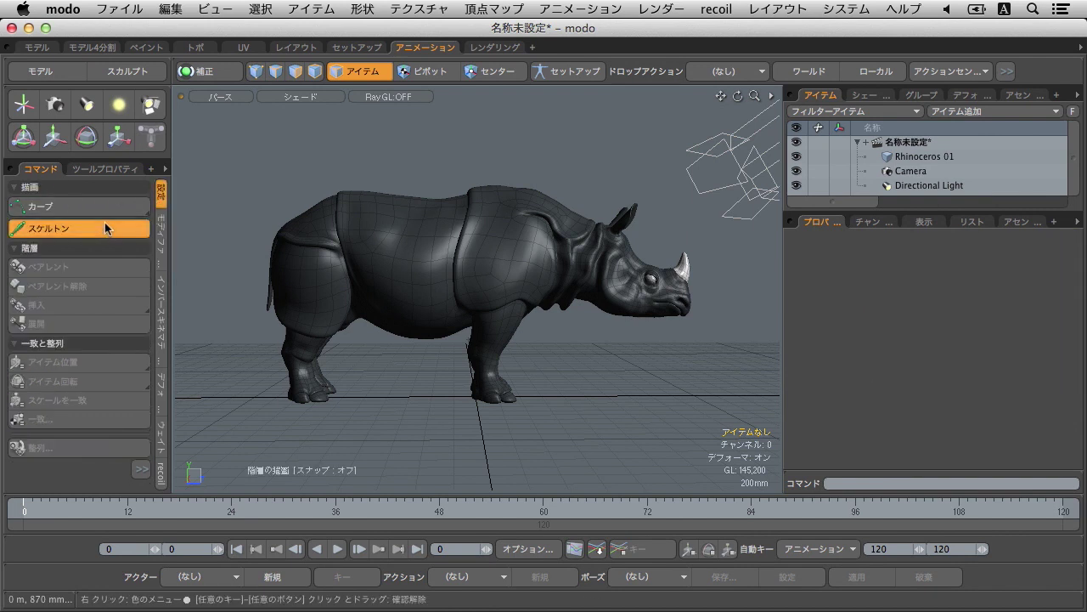
left_click(326, 286)
left_click(501, 259)
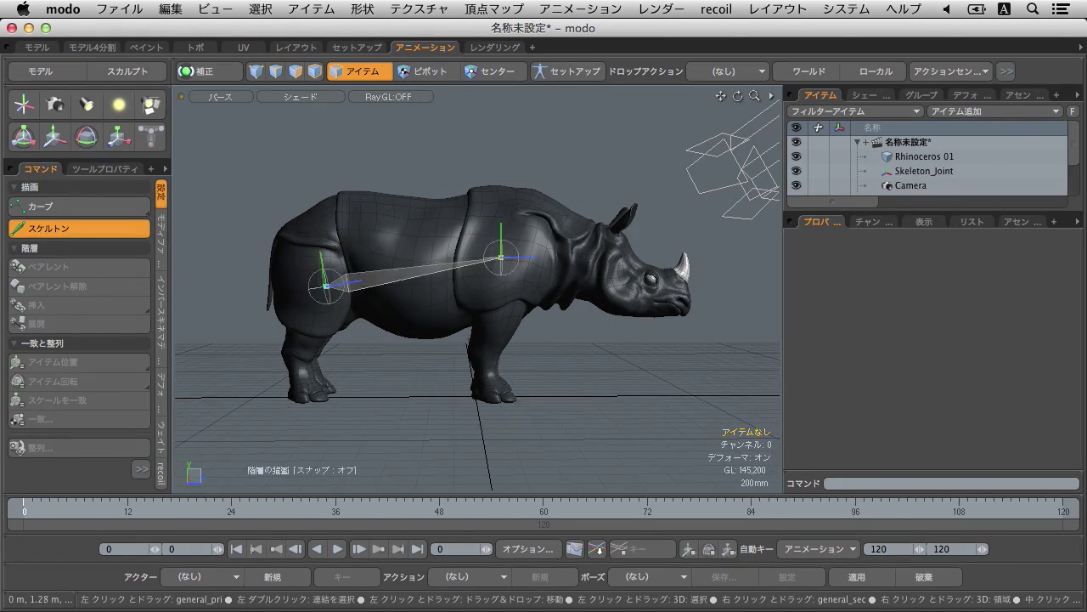
left_click(600, 267)
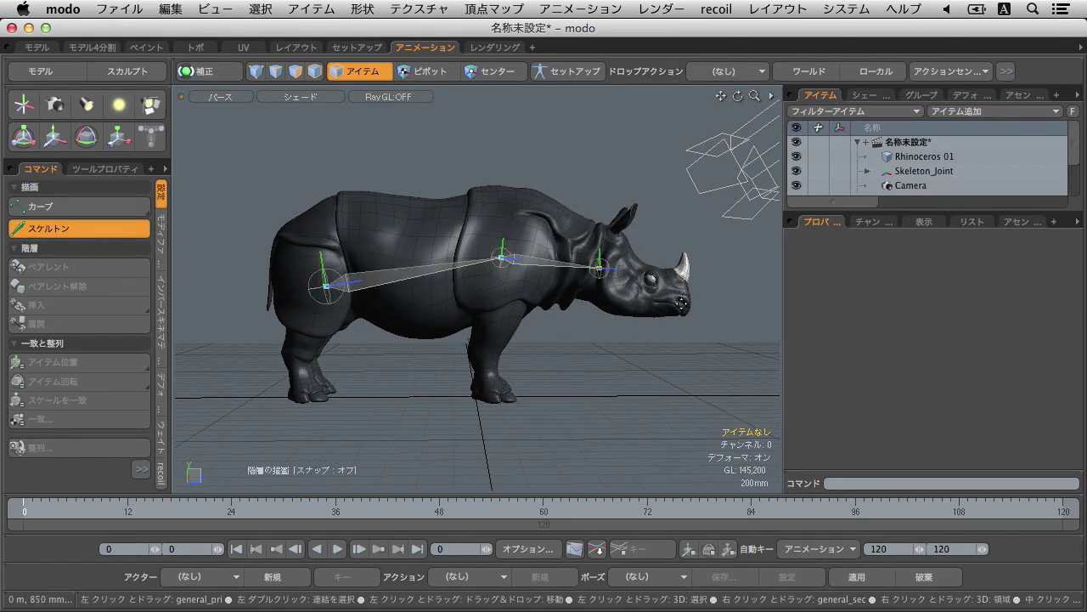
left_click(681, 302)
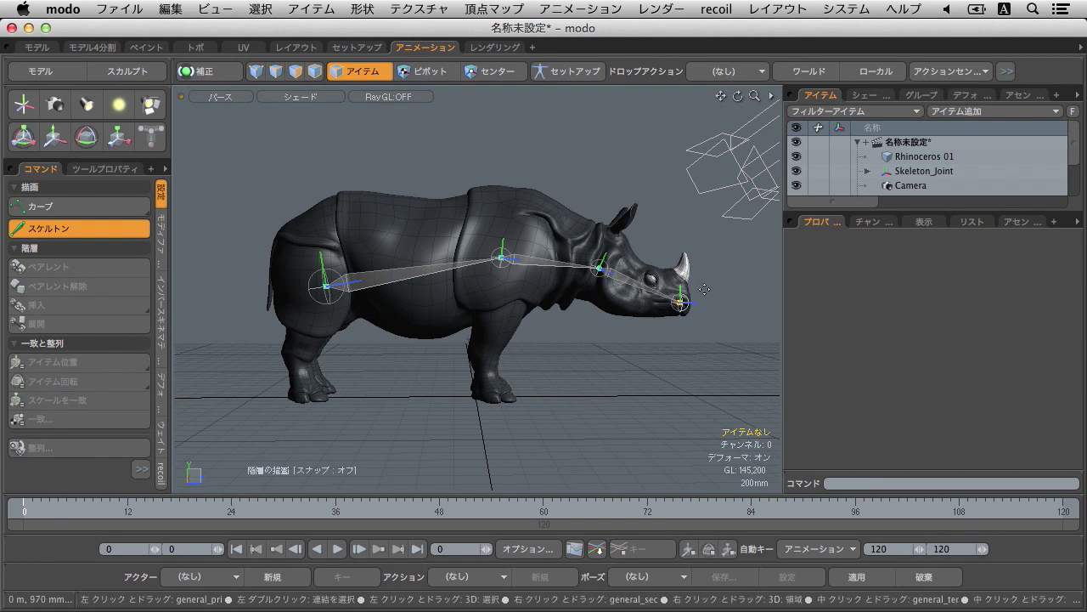
key("space")
Step: Bind Rhinoceros 01 to the Skeleton_Joint chain in setup mode with the bind type Heat (ヒート), and leave setup mode
left_click(929, 171)
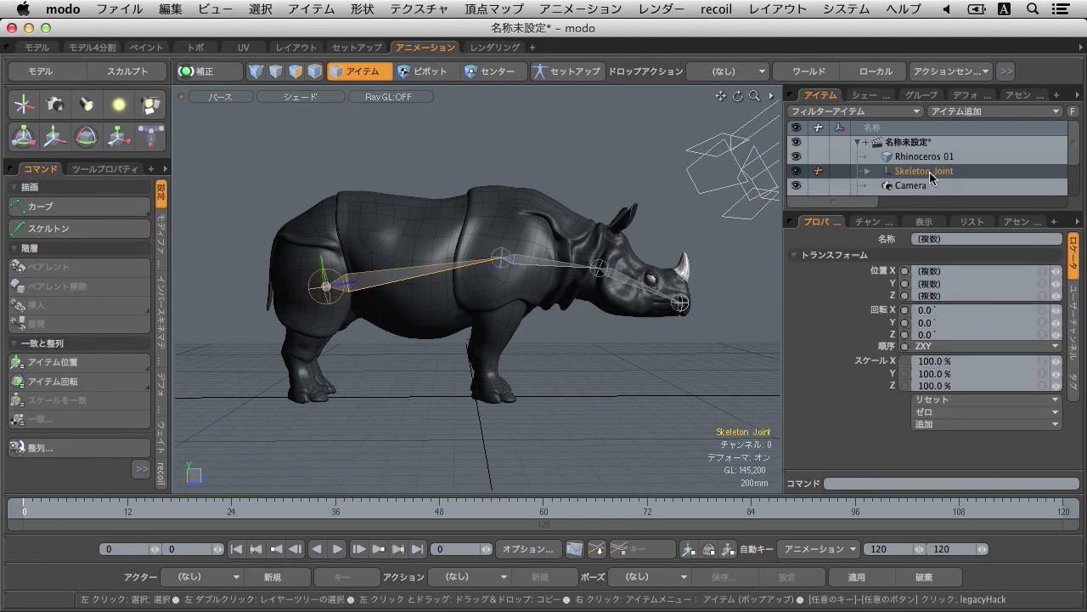
left_click(924, 158, "shift")
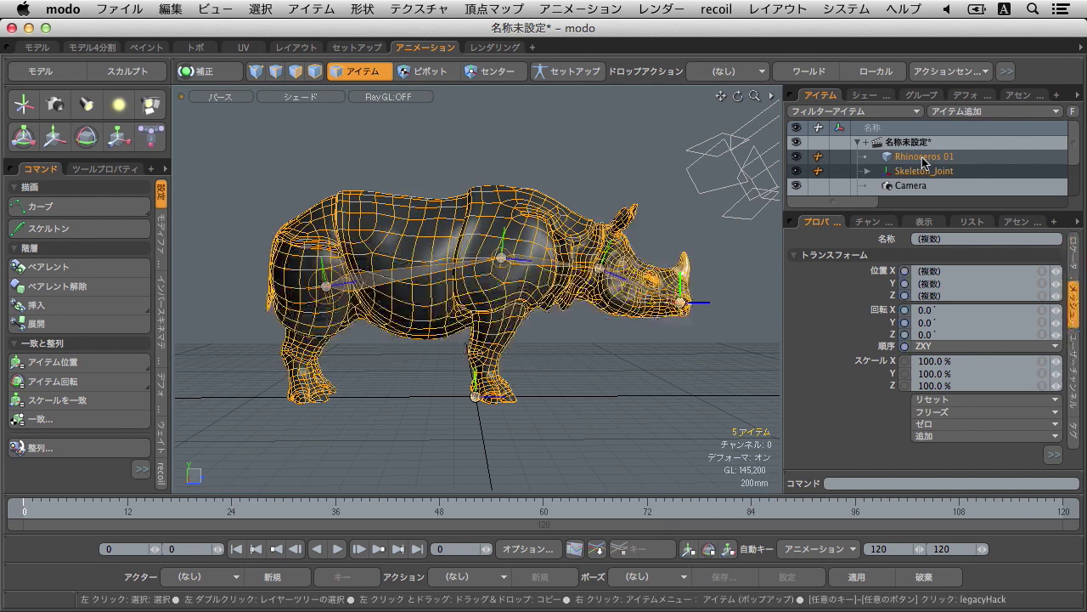
left_click(581, 73)
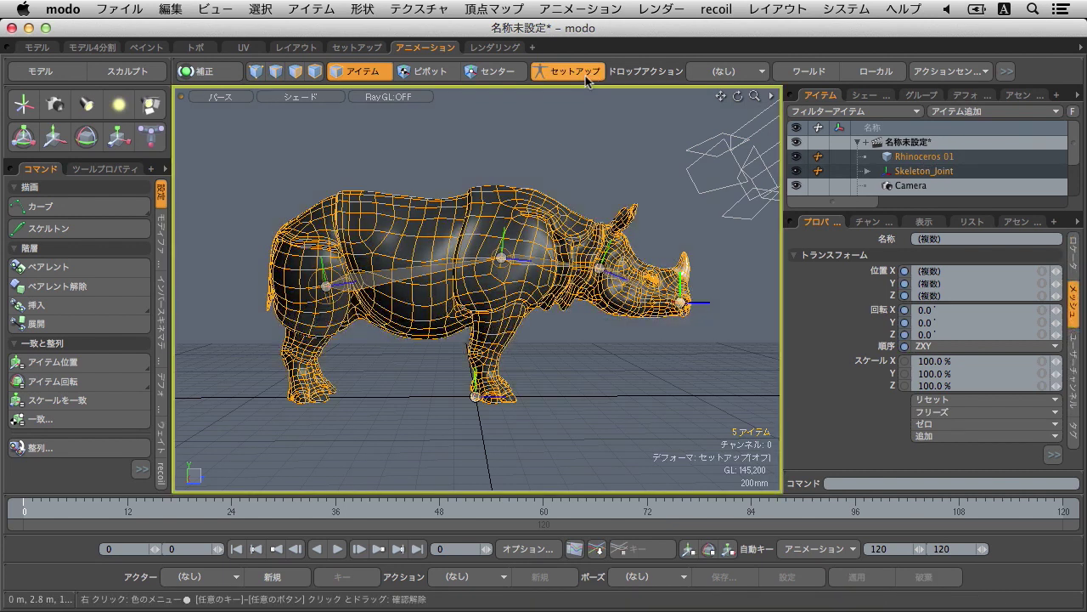
left_click(160, 391)
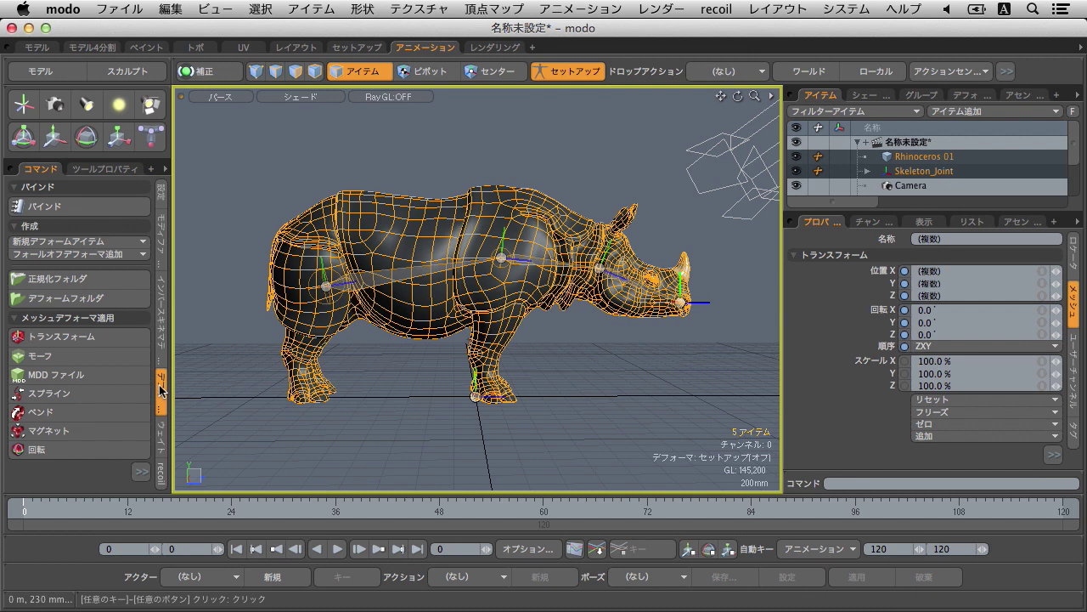
left_click(114, 206)
left_click(511, 276)
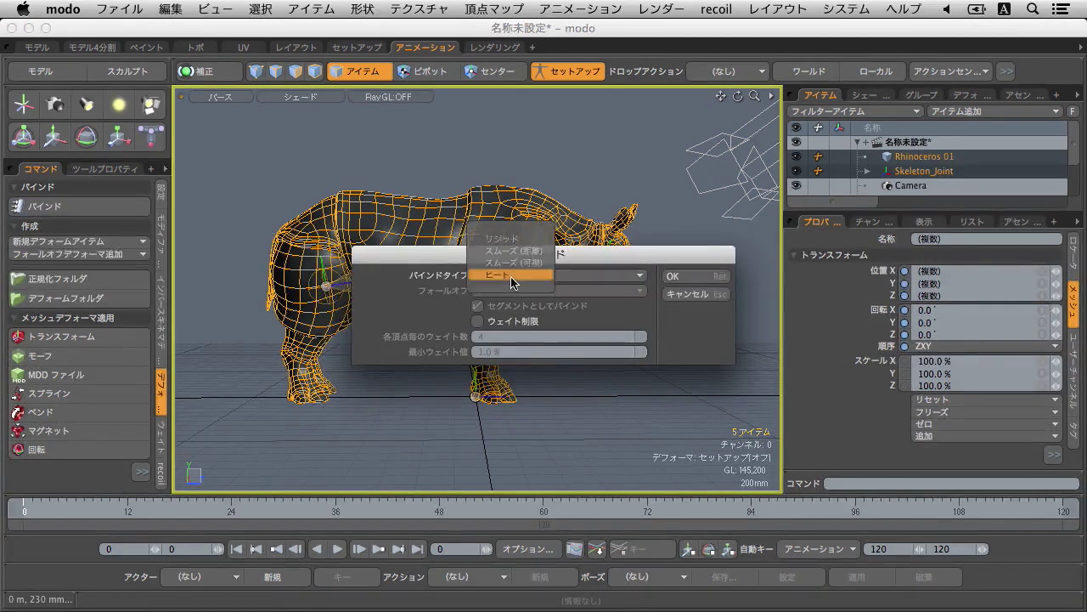
left_click(510, 276)
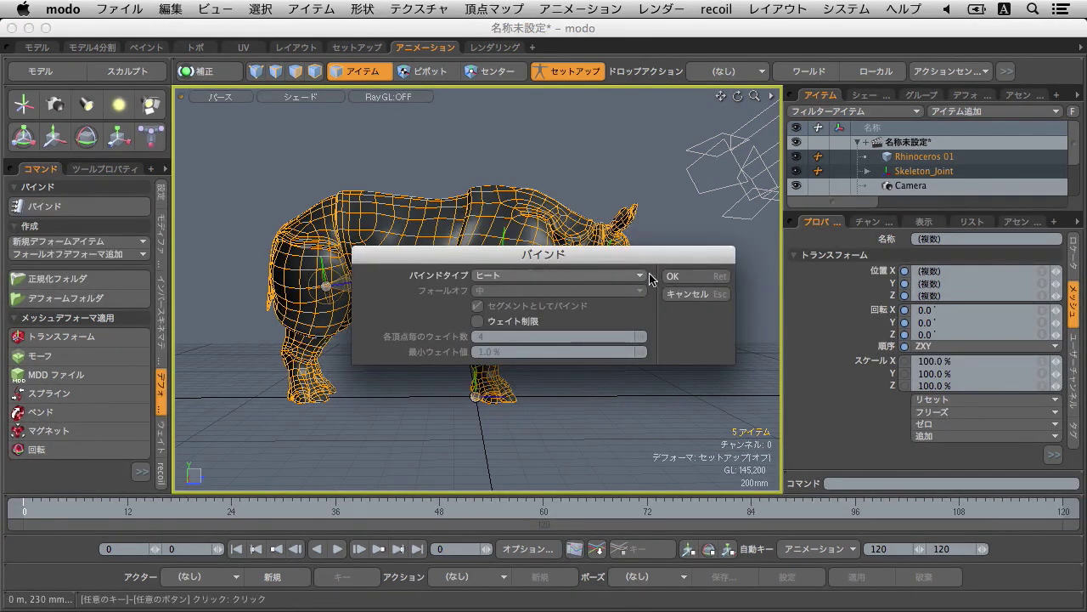
left_click(684, 276)
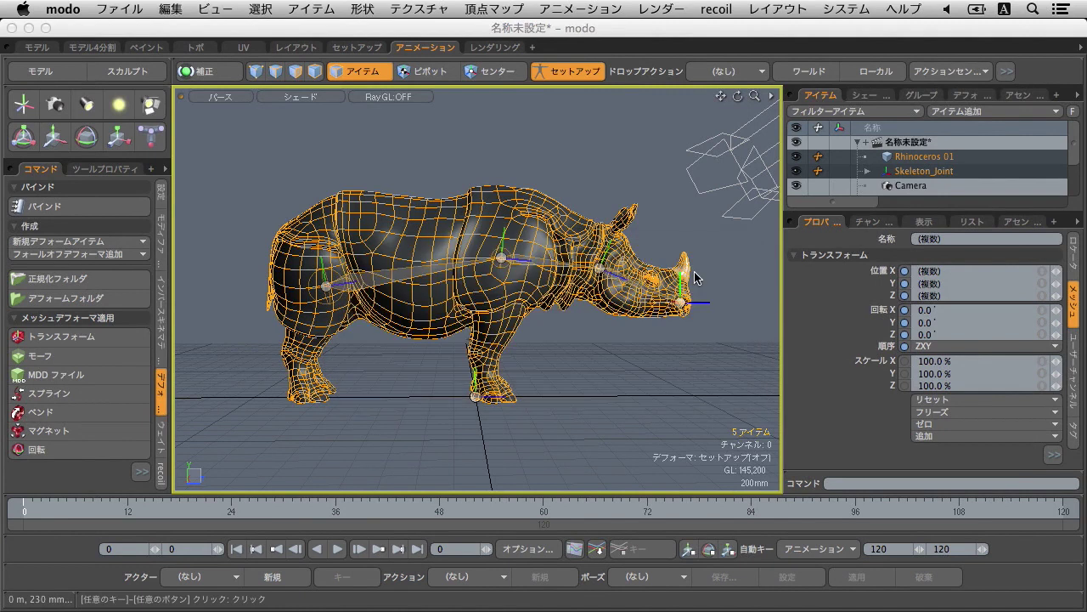
left_click(584, 75)
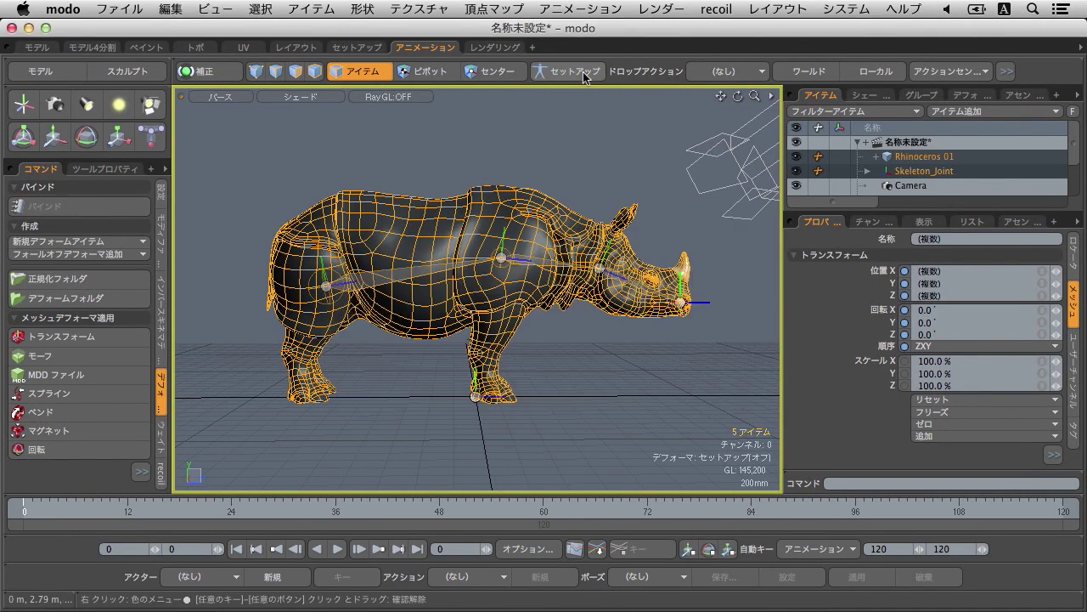
Step: Rotate the head's skeleton joint about its Y axis to about -4.5°
left_click(620, 157)
left_click_drag(623, 150, 518, 272, "alt")
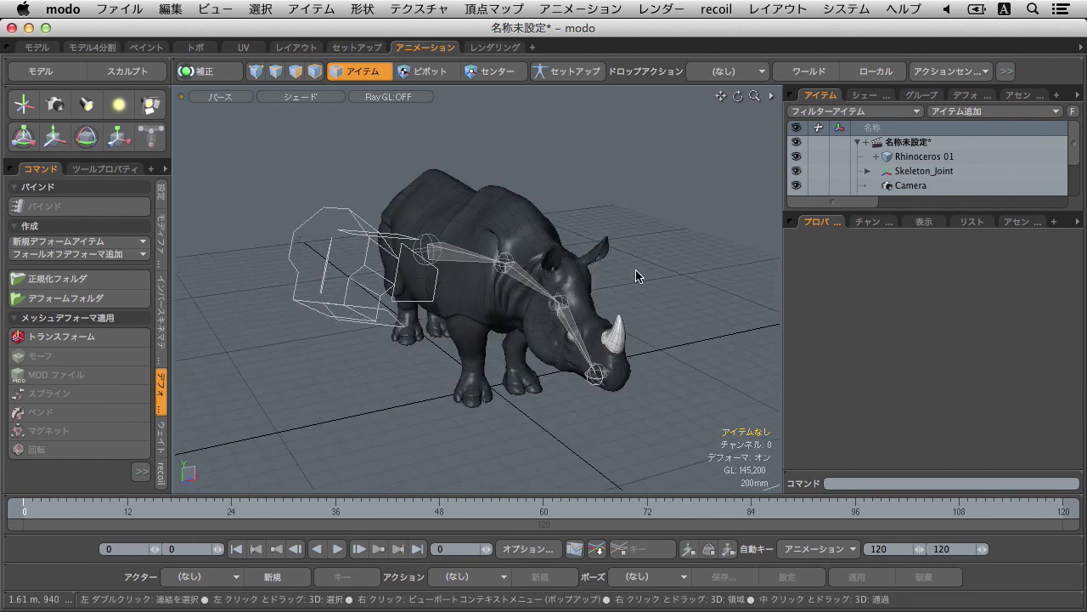
left_click(565, 325)
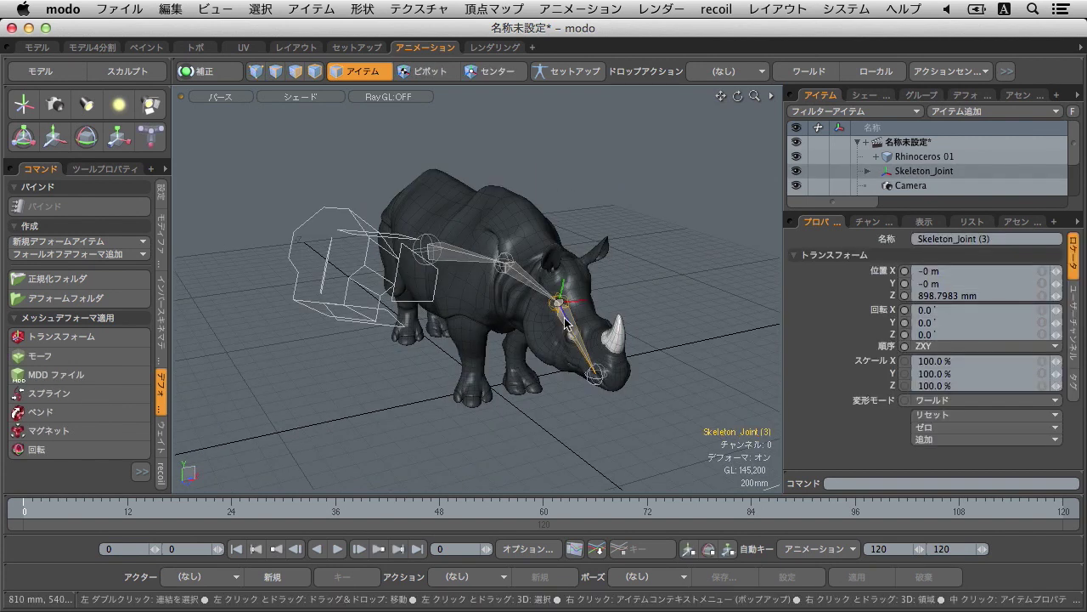
left_click(86, 136)
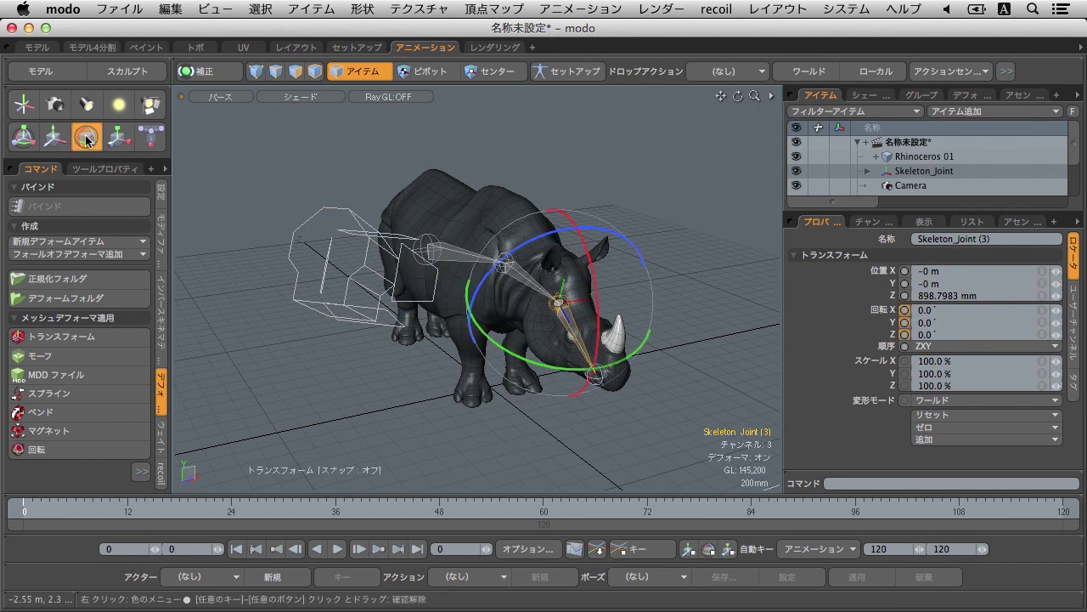
mouse_move(510, 363)
left_mouse_down()
mouse_move(629, 348)
mouse_move(595, 361)
mouse_move(628, 348)
mouse_move(599, 358)
mouse_move(507, 346)
left_mouse_up()
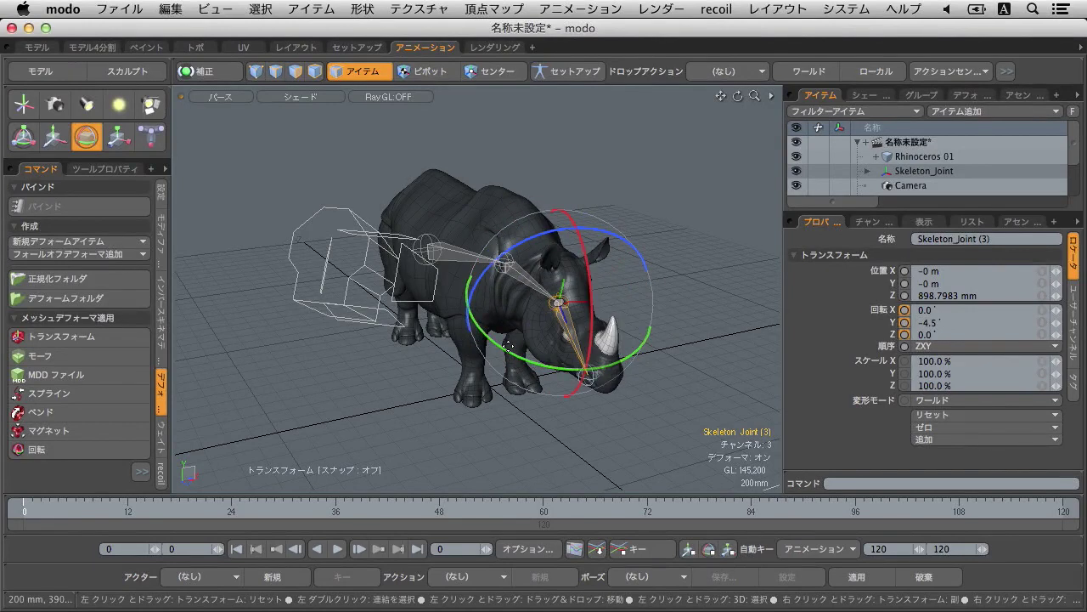
key("q")
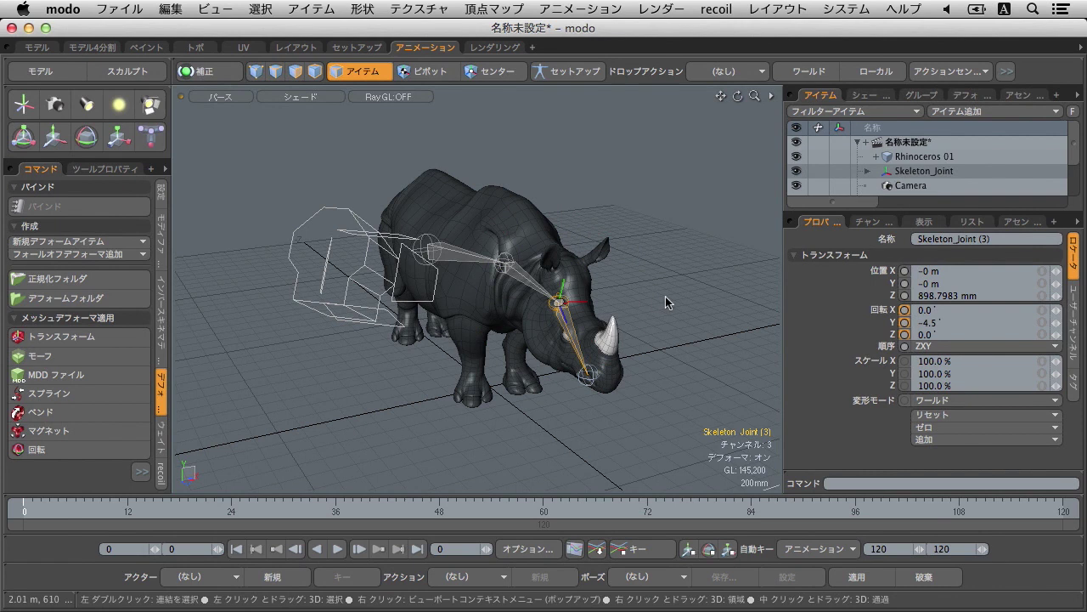
Step: Swing the rhinoceros's head to one side with the IK pose tool, pinning the hip and shoulder joints
left_click(902, 172)
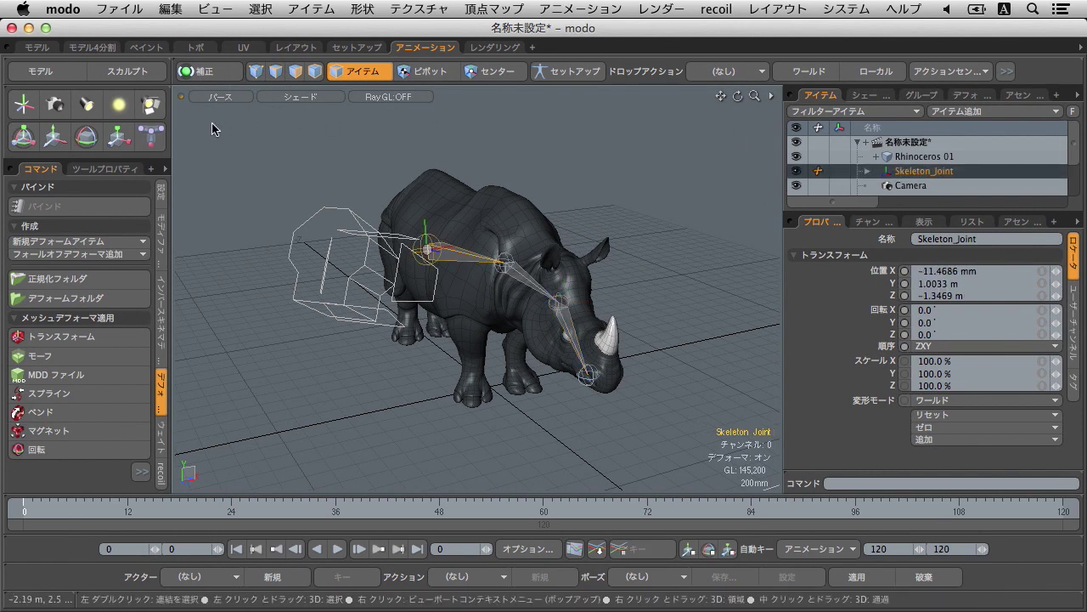
left_click(149, 137)
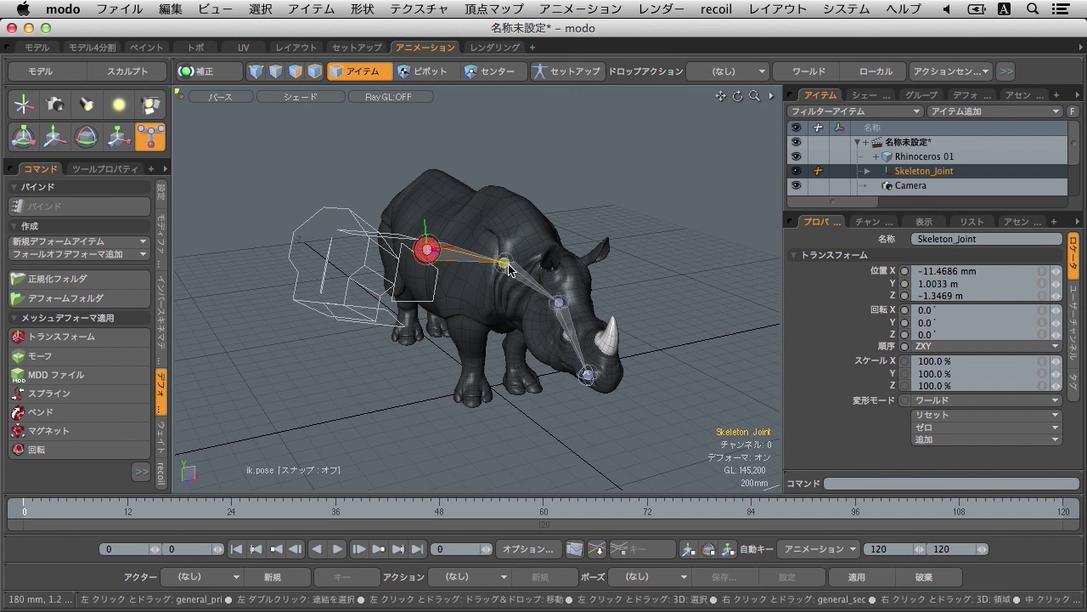
left_click_drag(619, 418, 394, 367, "alt")
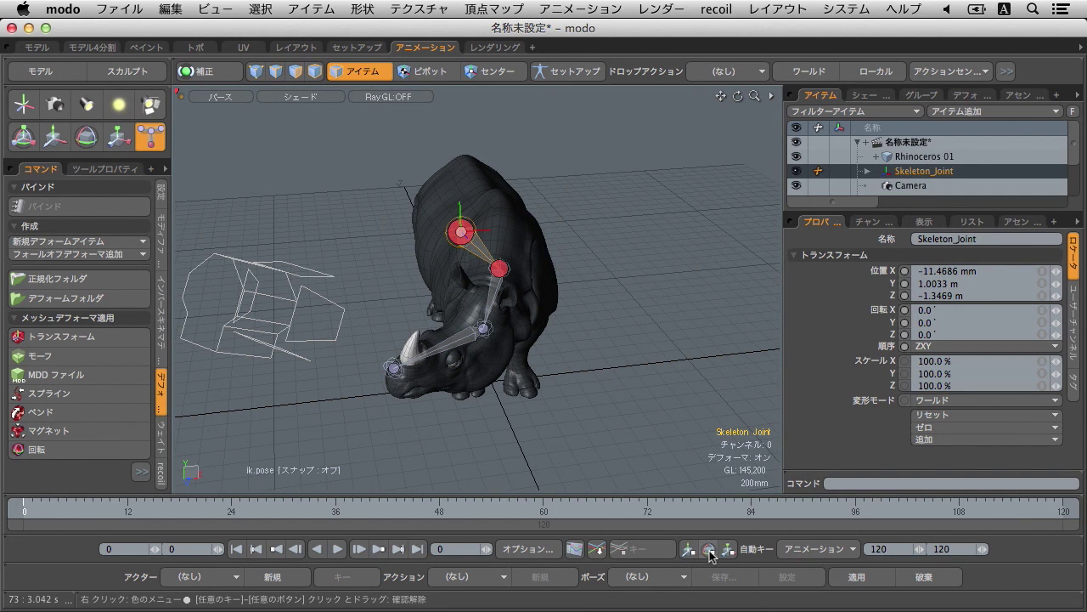
Step: Key the rotation of all skeleton joints at frames 0 and 120, and pose the head straight forward at frame 60
double_click(916, 172)
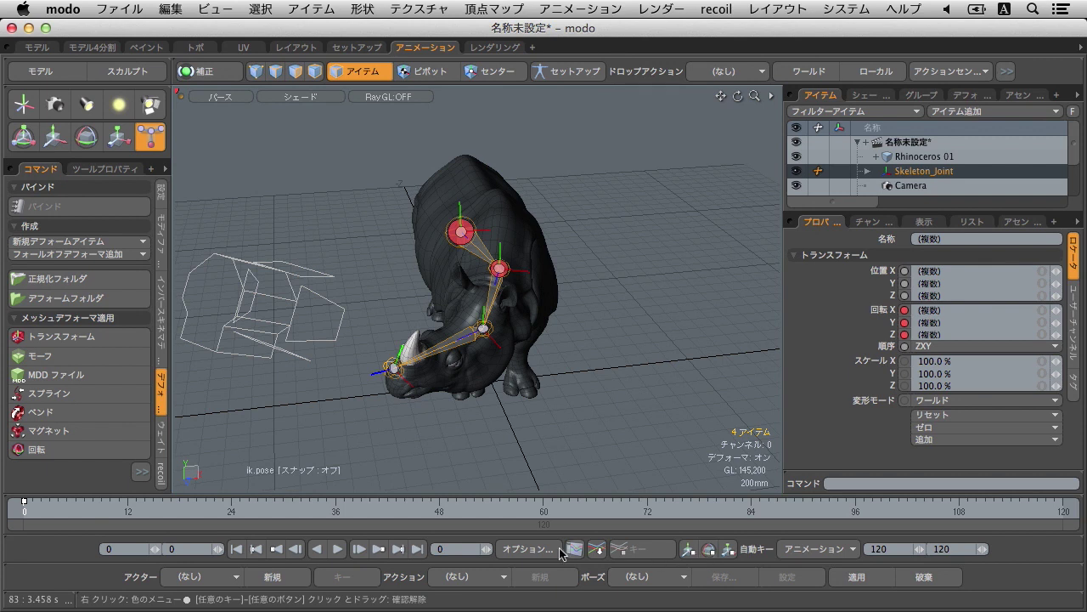
left_click(417, 549)
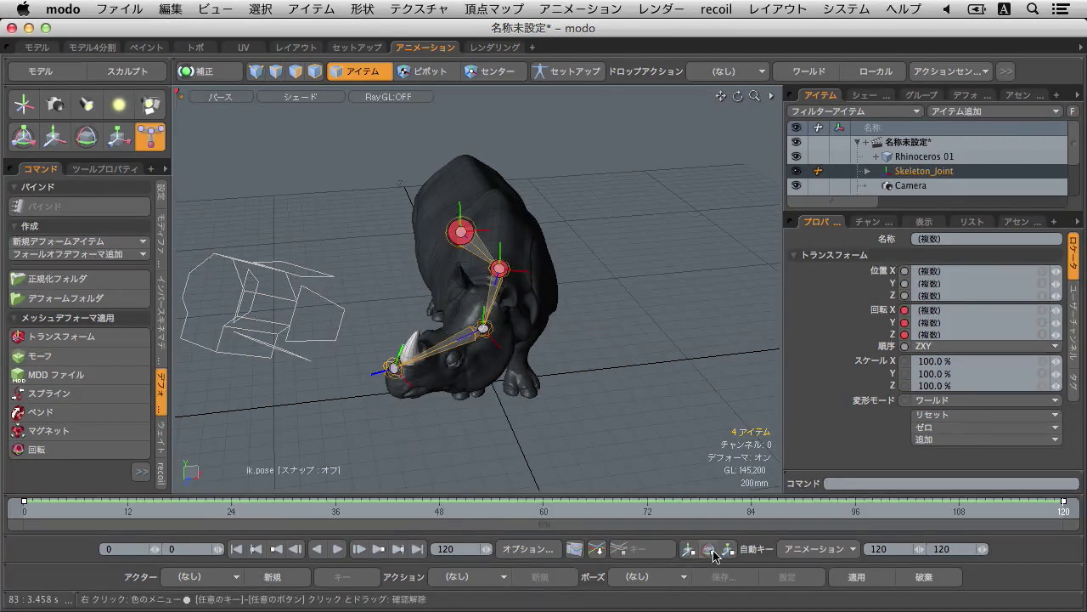
left_click(543, 509)
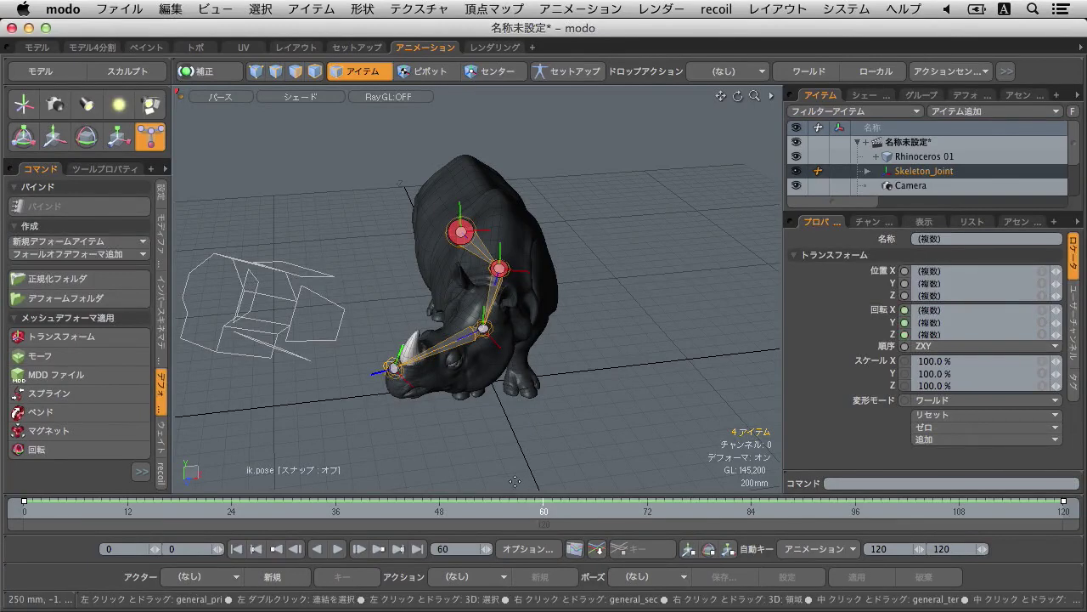
left_click_drag(390, 376, 665, 355)
left_click_drag(434, 443, 505, 461, "alt")
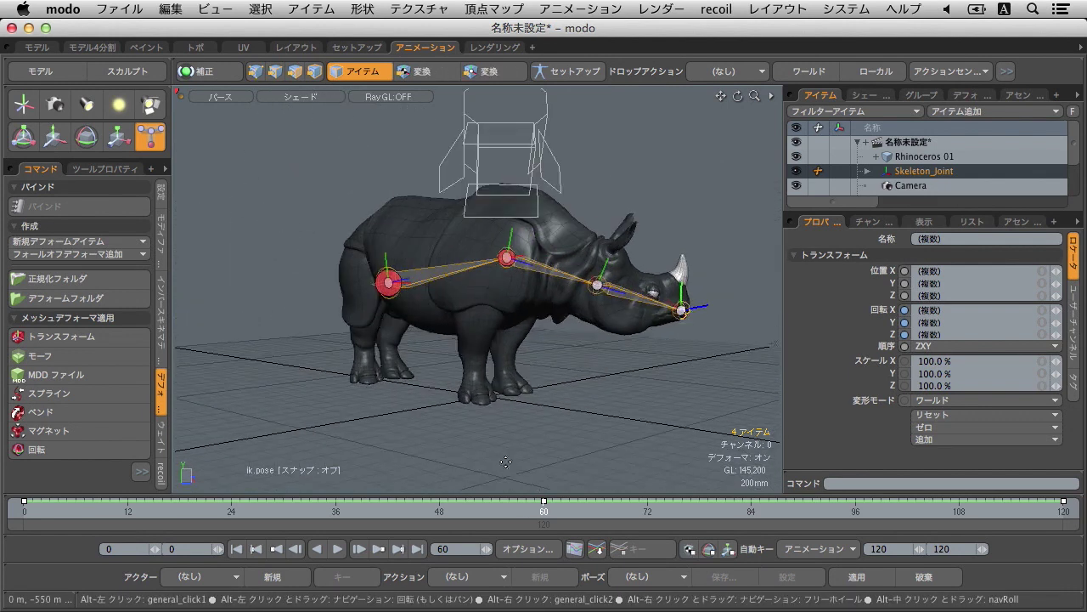
Step: Play the head animation from the first frame, stop it and return to frame 0
left_click(255, 548)
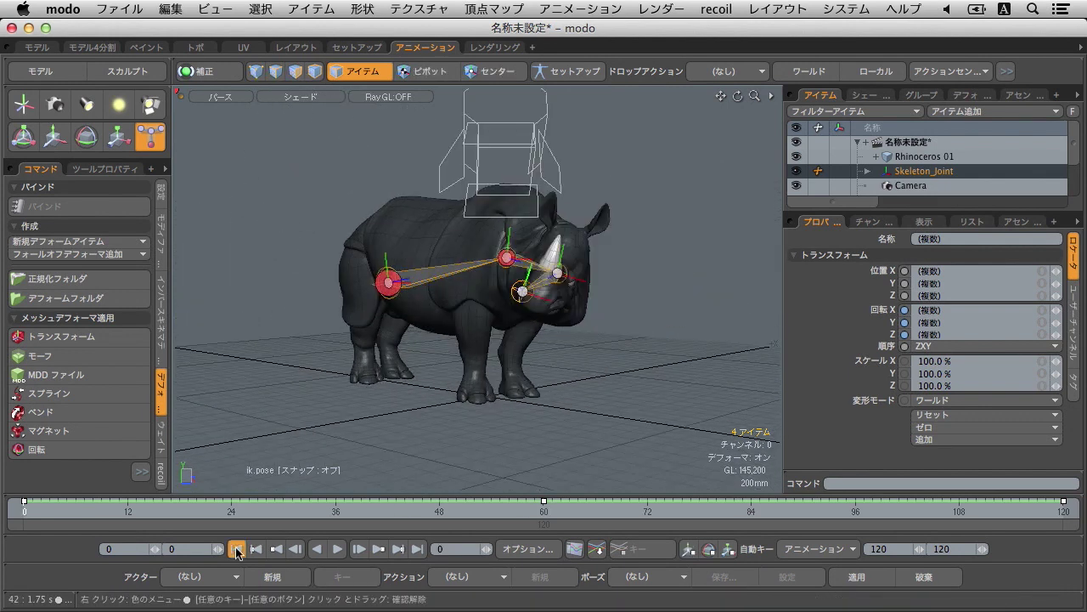
left_click(337, 549)
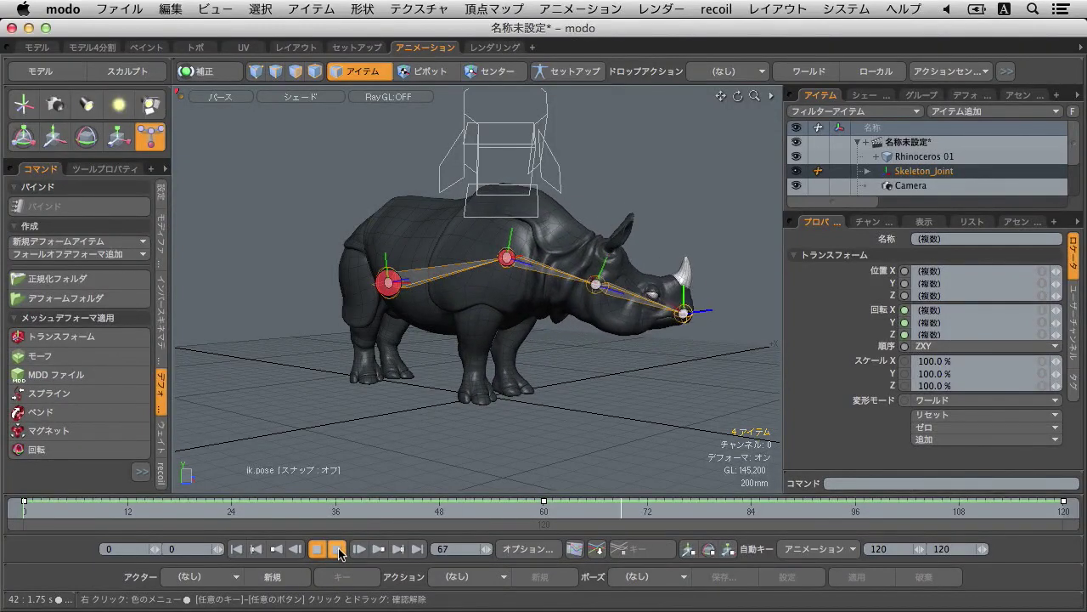
left_click(338, 550)
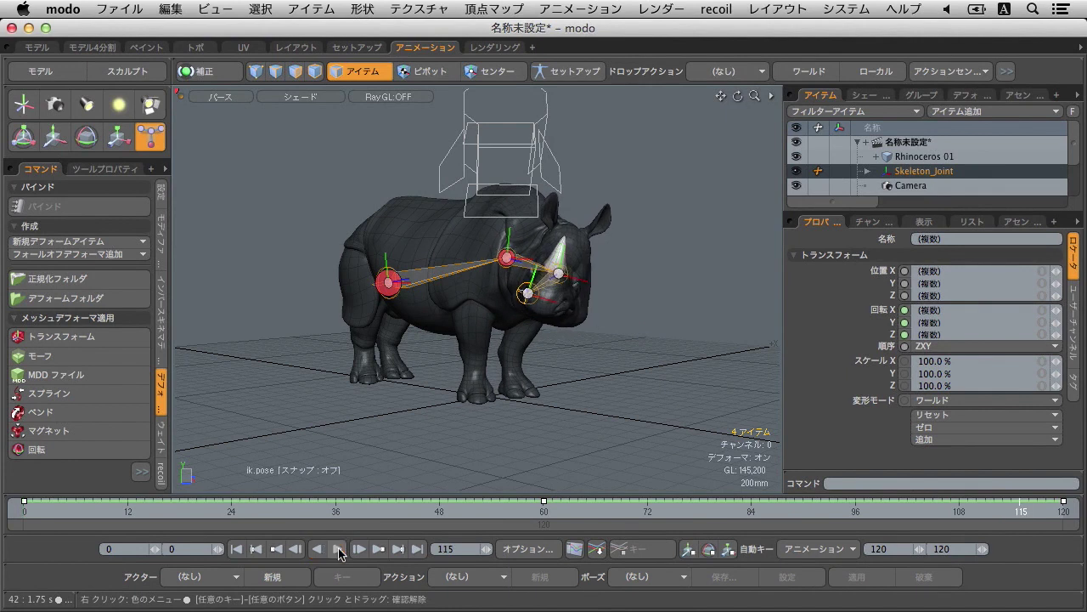
left_click(237, 549)
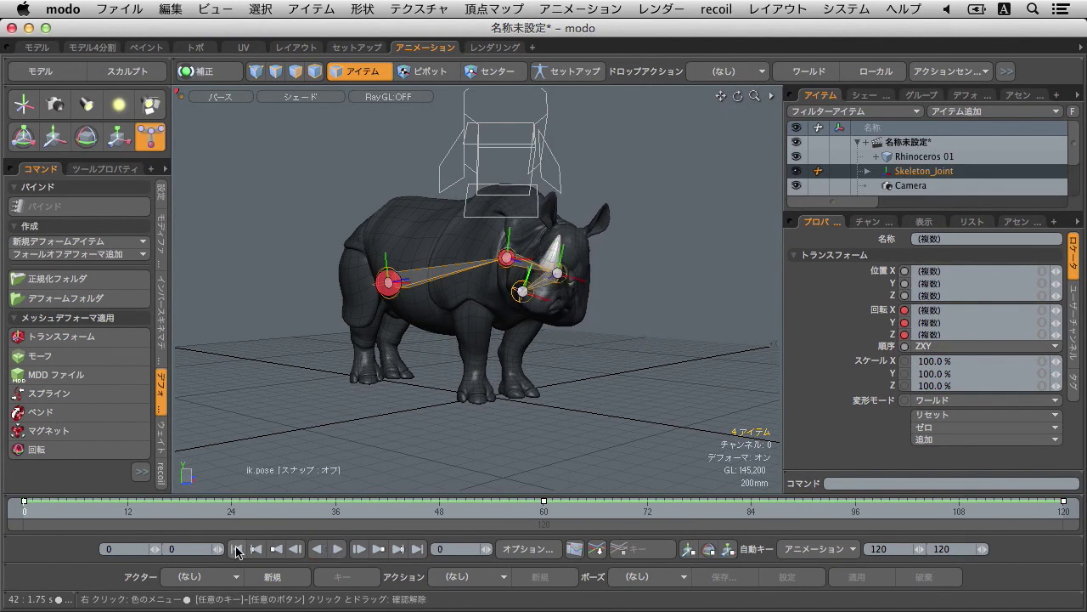
Step: Leave the IK pose tool and hide the Skeleton_Joint hierarchy
left_click(151, 148)
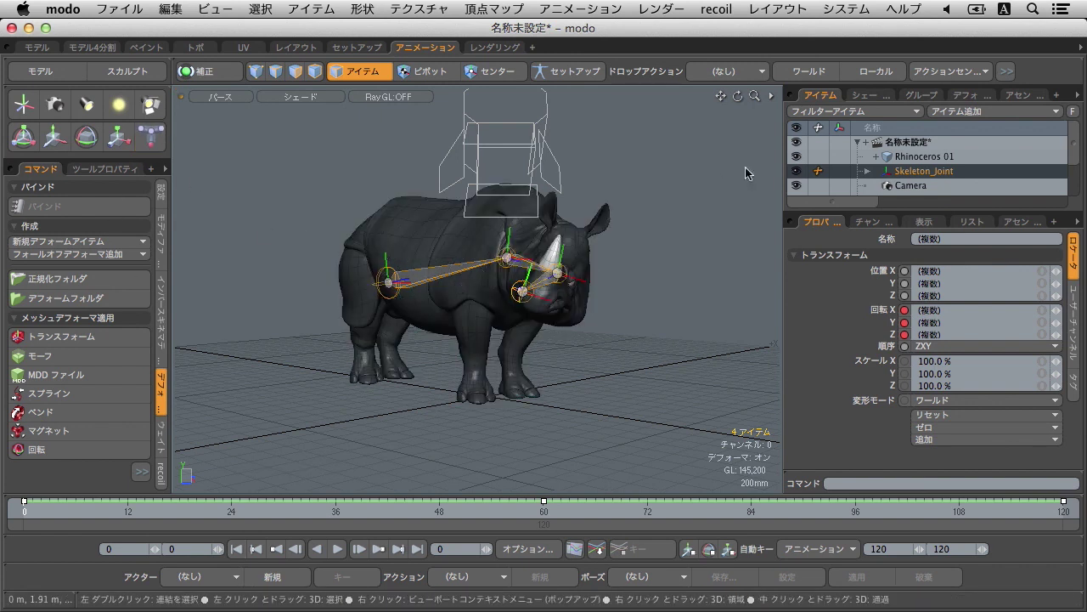
left_click(798, 174)
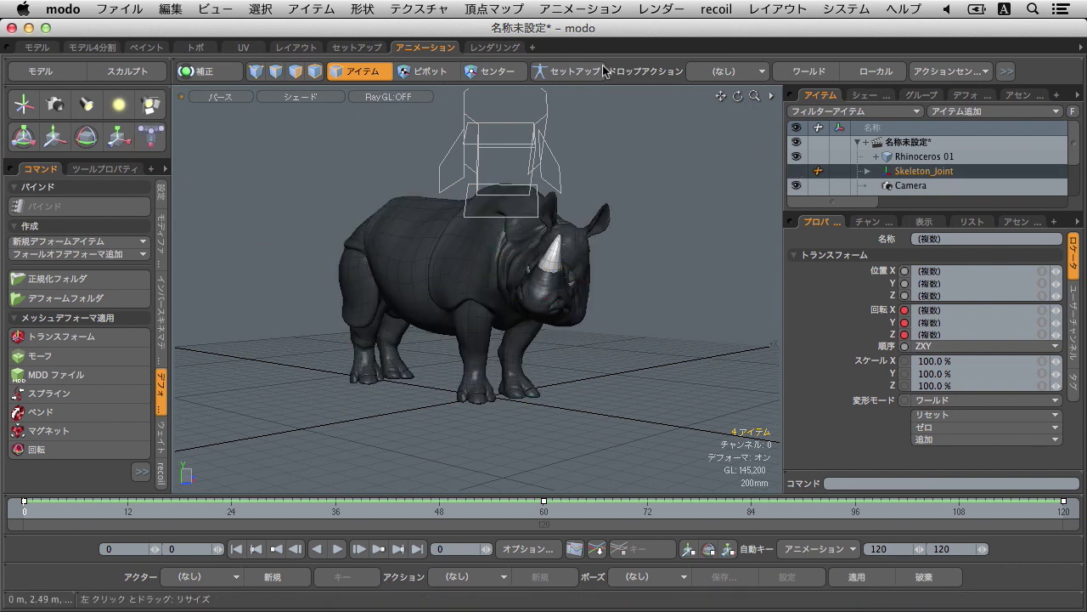
Step: Switch to the rendering layout, enlarge the preview and camera views, and frame the whole rhinoceros in the render camera
left_click(507, 51)
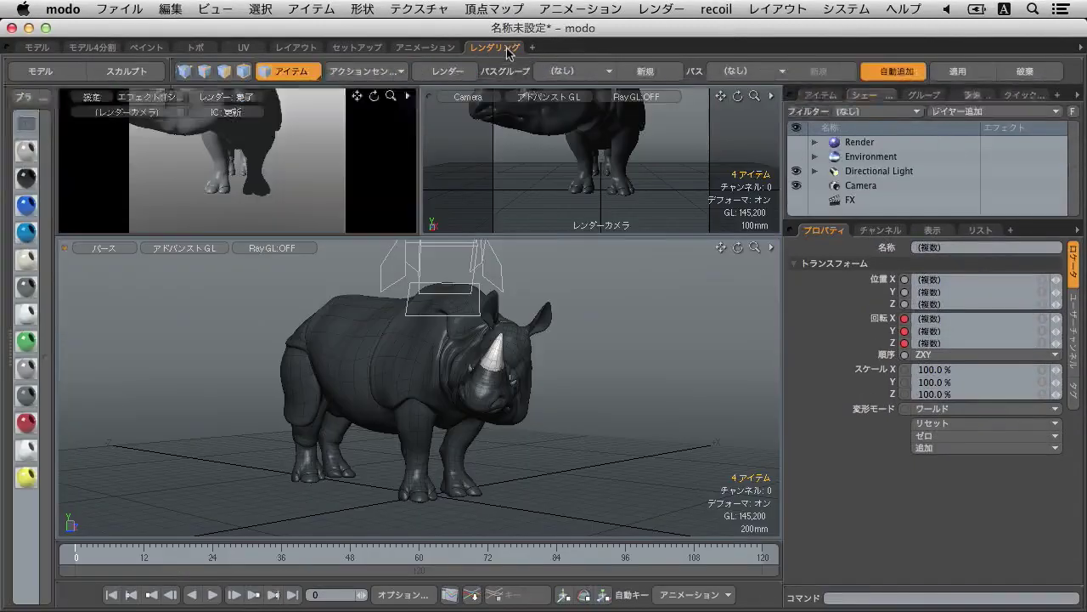
left_click_drag(534, 234, 535, 321)
left_click_drag(495, 408, 624, 437, "alt")
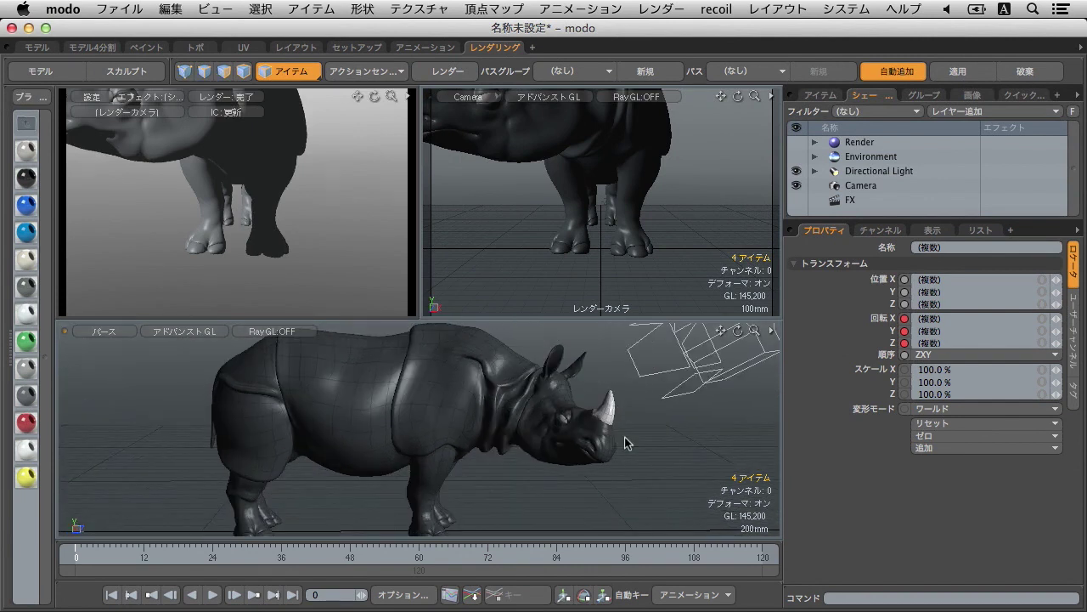
left_click_drag(571, 227, 607, 230, "alt")
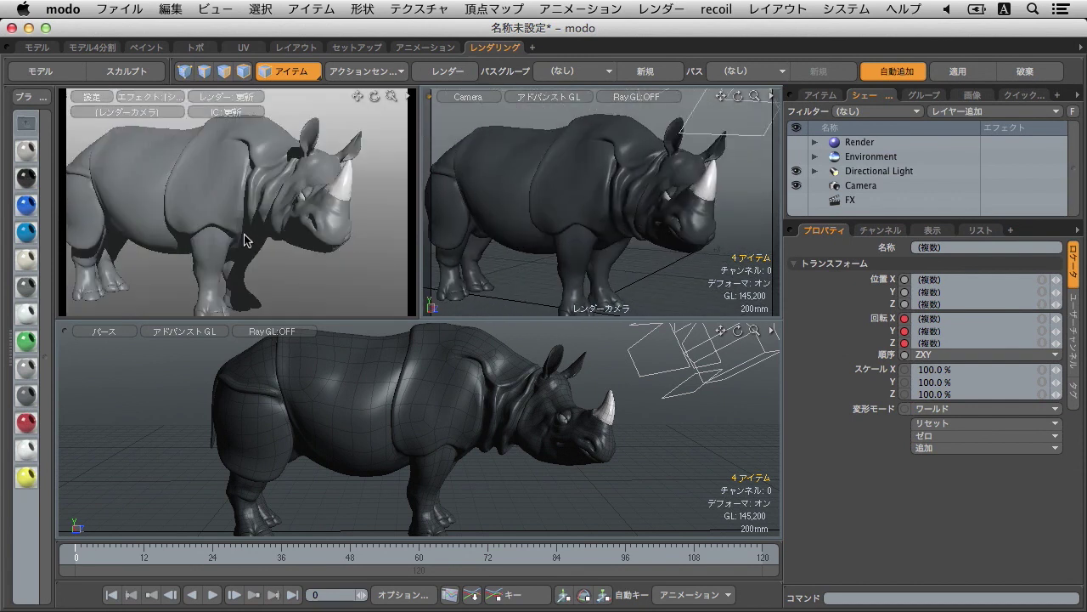
left_click_drag(236, 226, 255, 223, "alt")
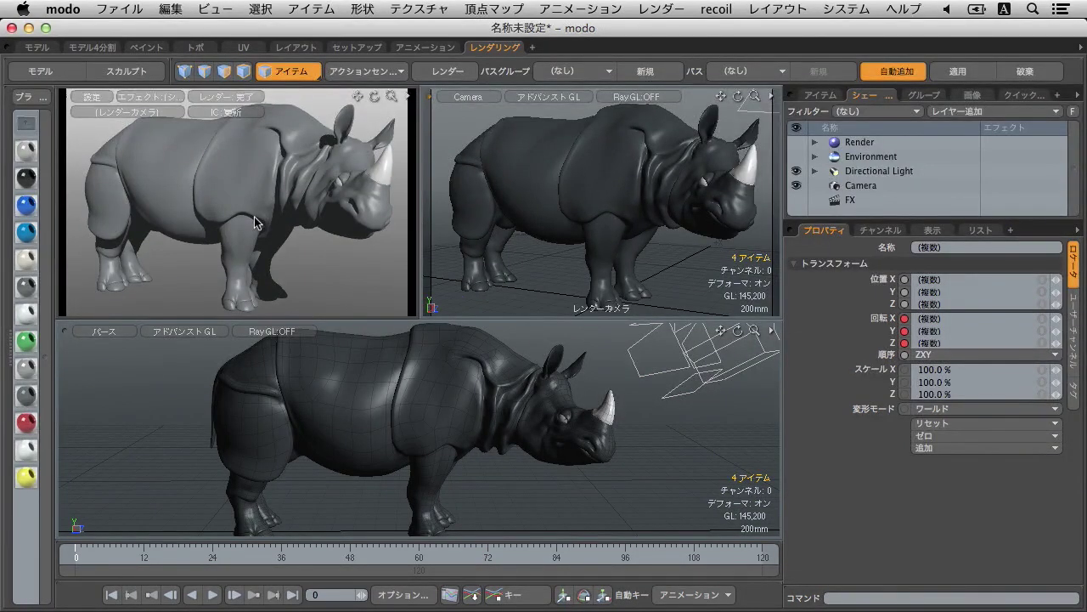
Step: Widen the preset browser and apply the Blue High Gloss Plastic material preset to the rhinoceros's body
left_click_drag(53, 279, 265, 180)
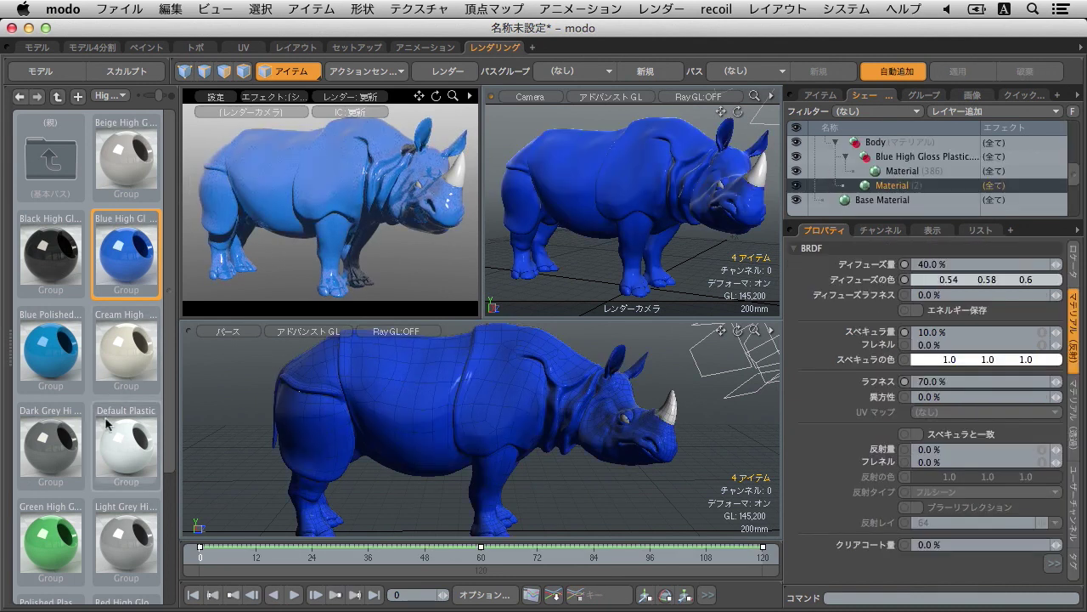
Step: Apply the Green High Gloss material preset to the rhinoceros's horn and the Light Grey High Gloss preset to its body
left_click_drag(61, 530, 459, 174)
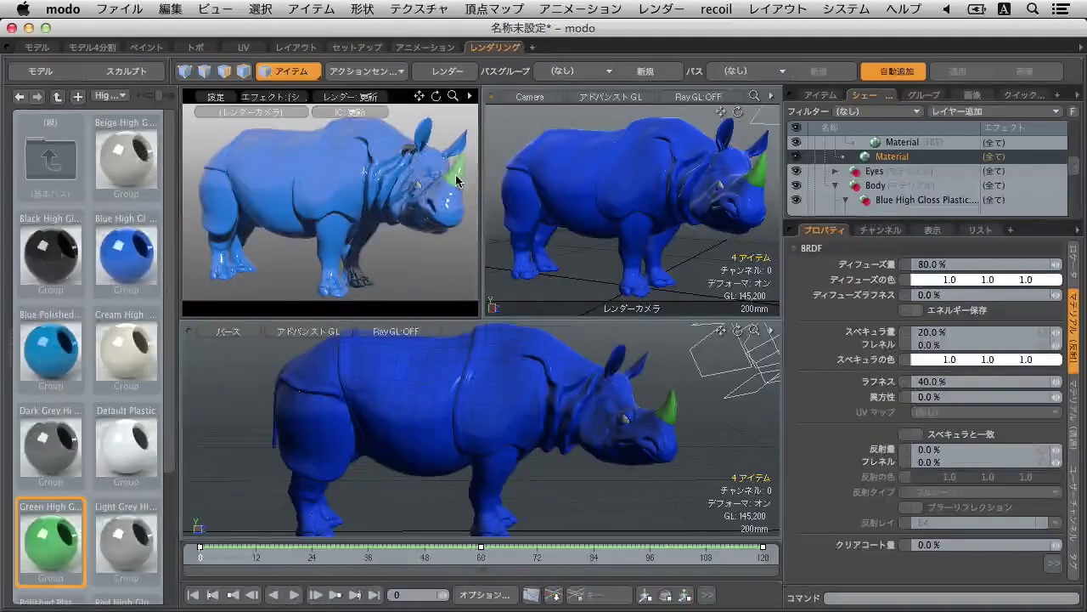
left_click_drag(136, 535, 287, 175)
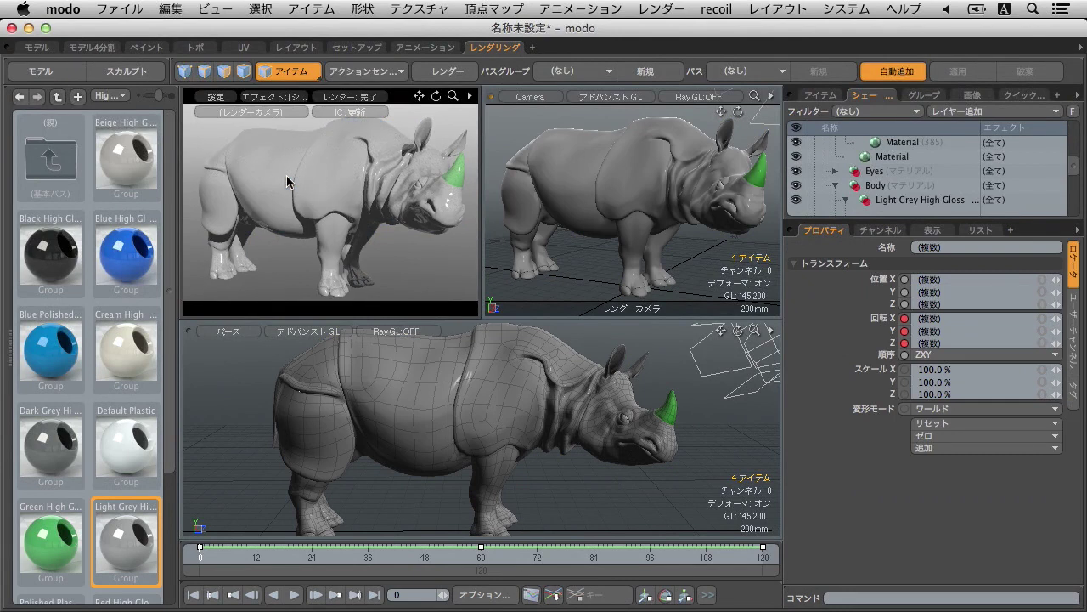
Step: Render the scene and enlarge the finished image to 100% in the render window
left_click(654, 8)
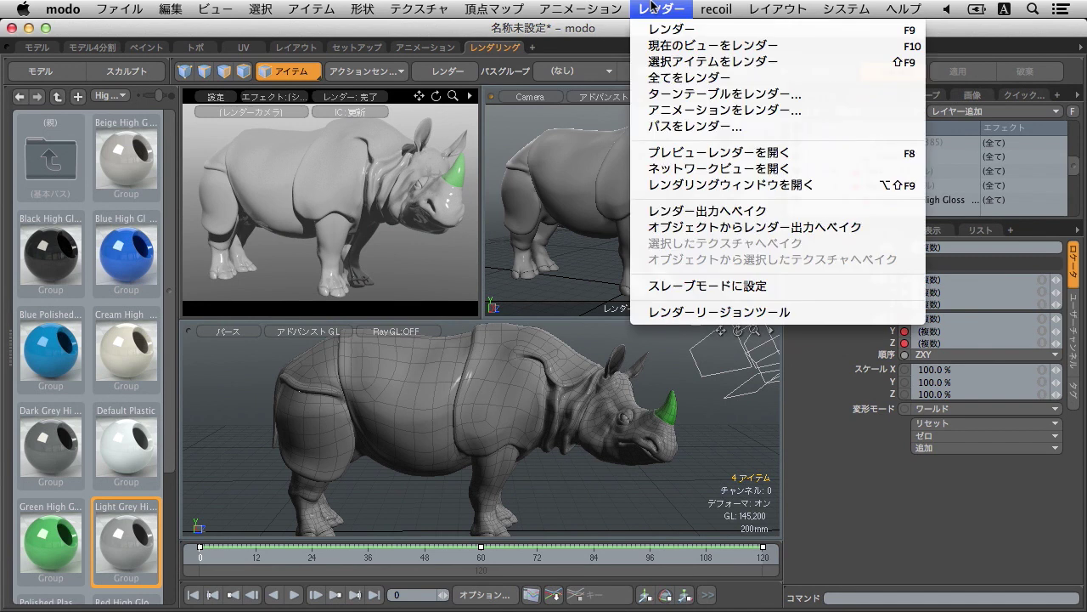
left_click(702, 29)
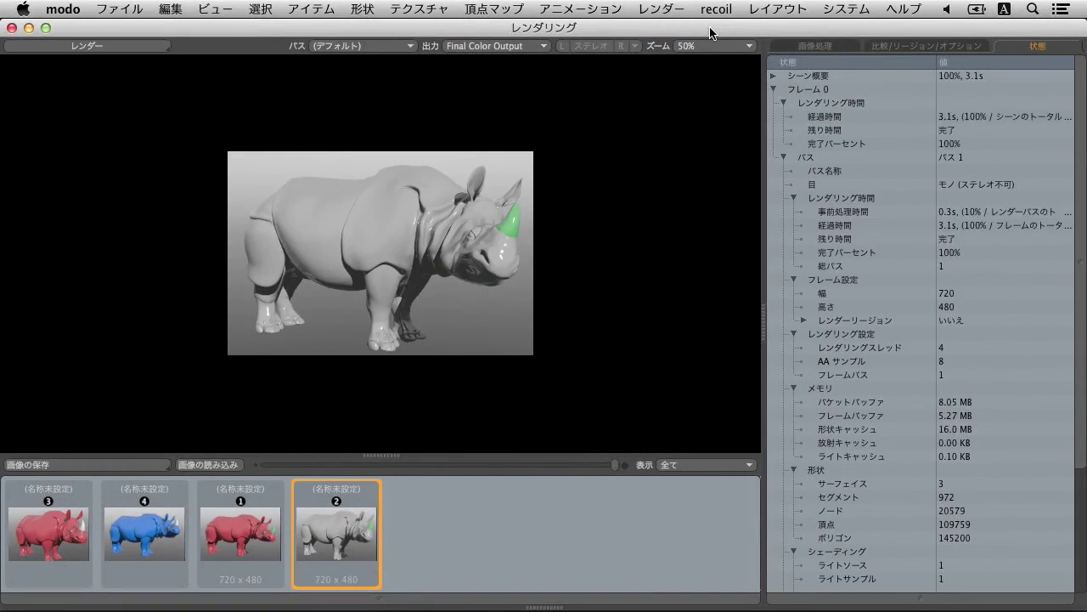
scroll(546, 220, "up", 1)
scroll(633, 219, "up", 1)
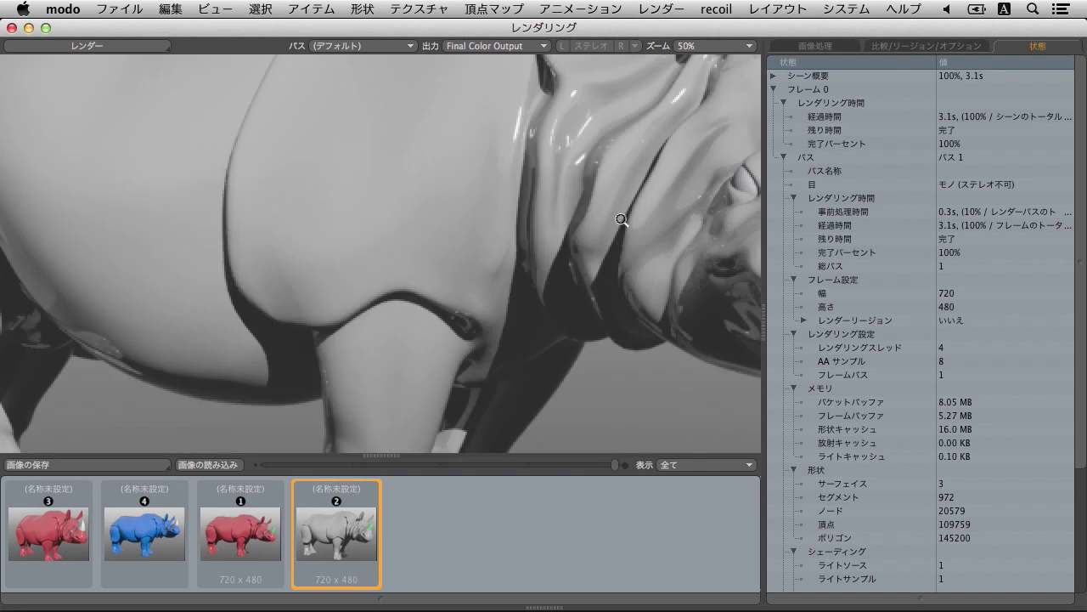
scroll(559, 221, "down", 1)
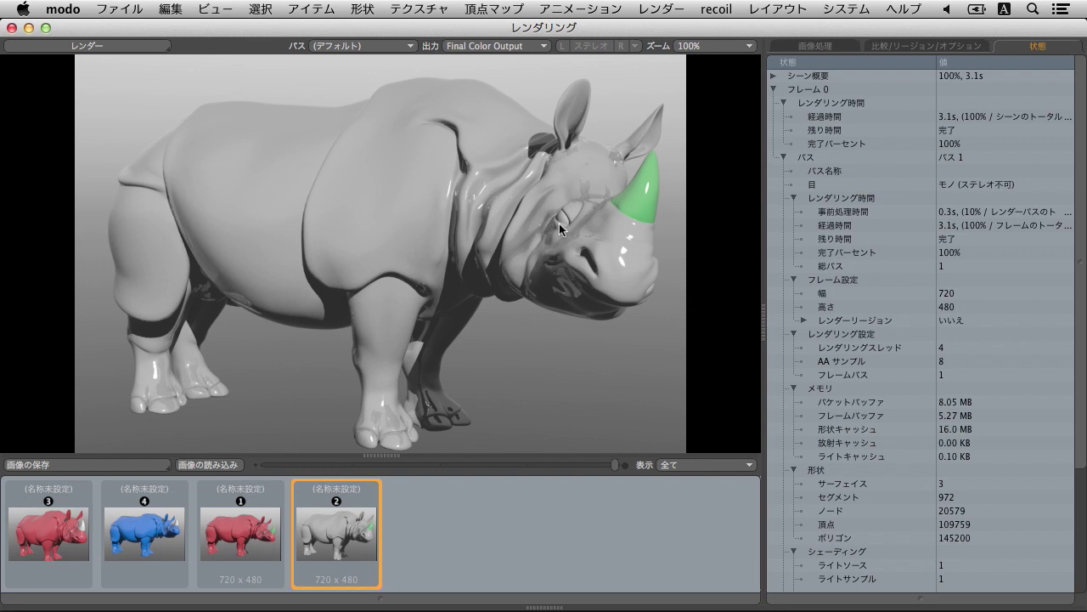
Step: View the render's Alpha Output, return to Final Color Output and bring up the image processing settings
left_click(510, 47)
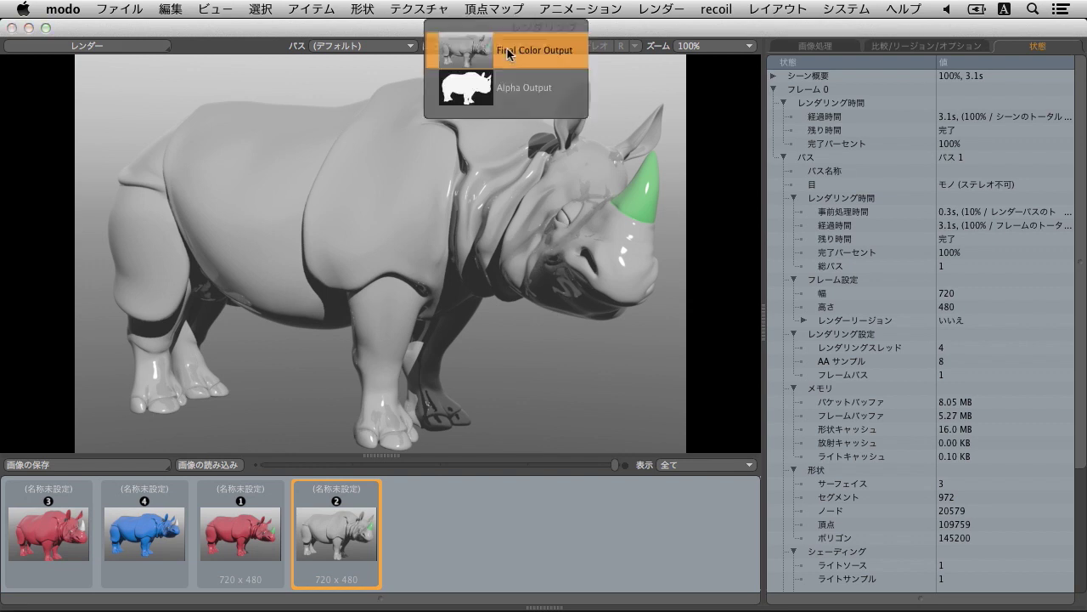
left_click(510, 86)
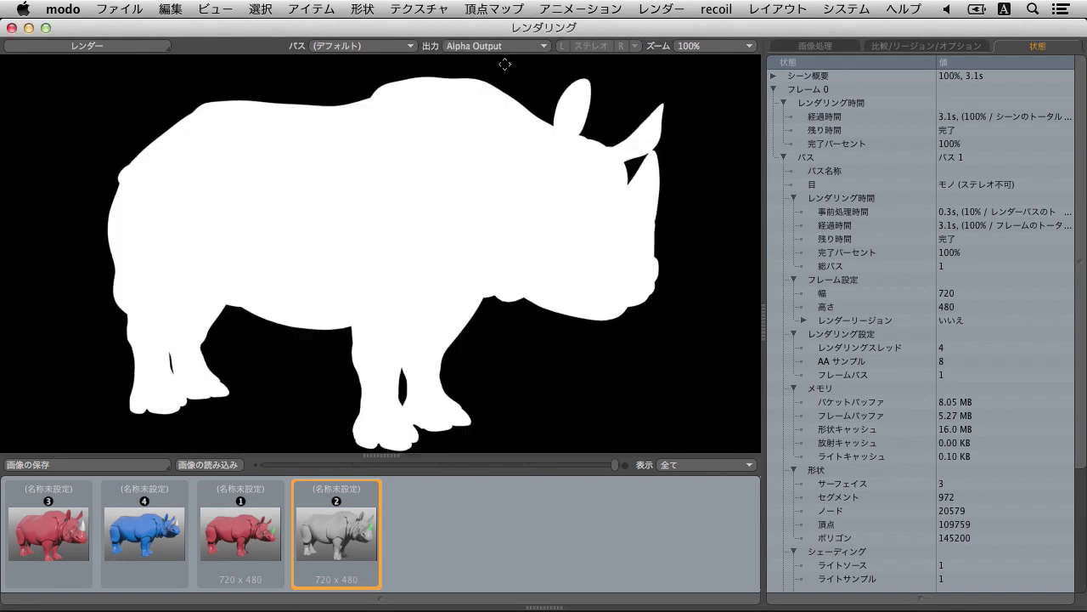
left_click(502, 48)
left_click(502, 66)
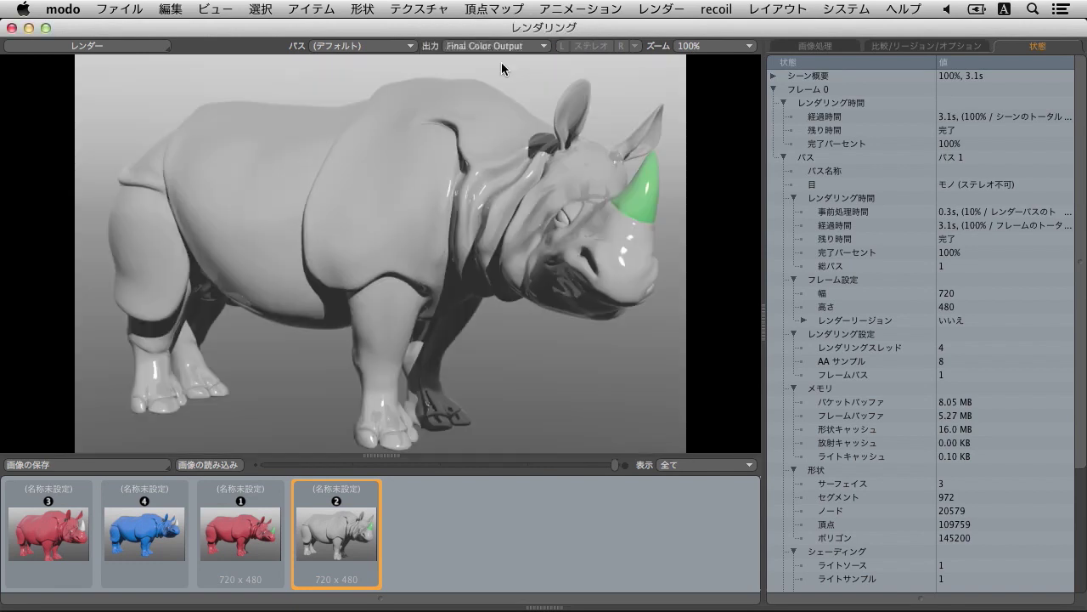
left_click(814, 46)
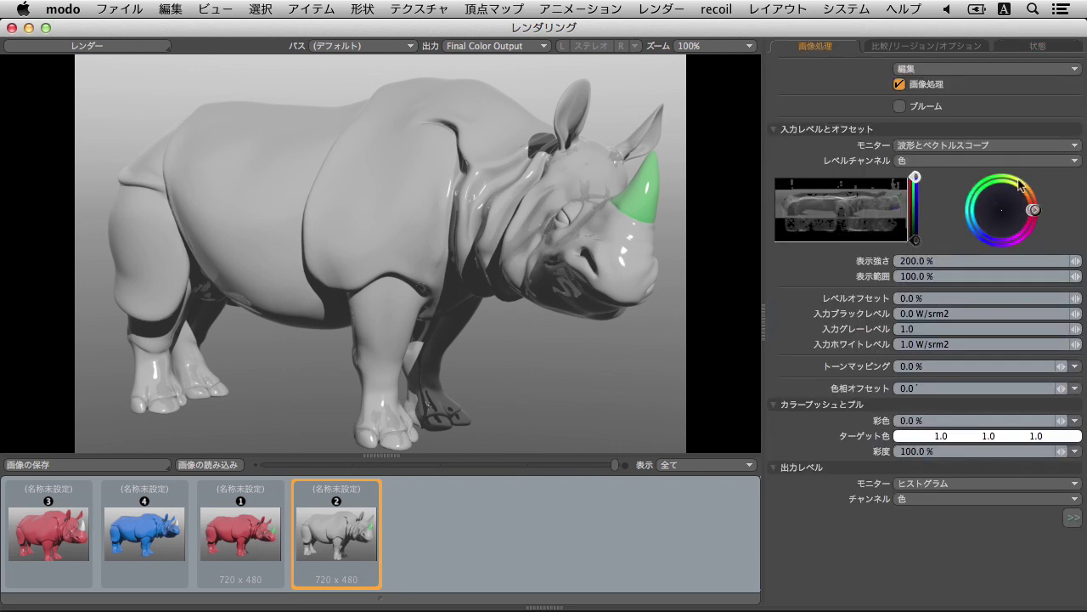
Step: Compare the grey render with the red render as the "B" slot, move the wipe to 100%, and turn the comparison off
left_click(945, 49)
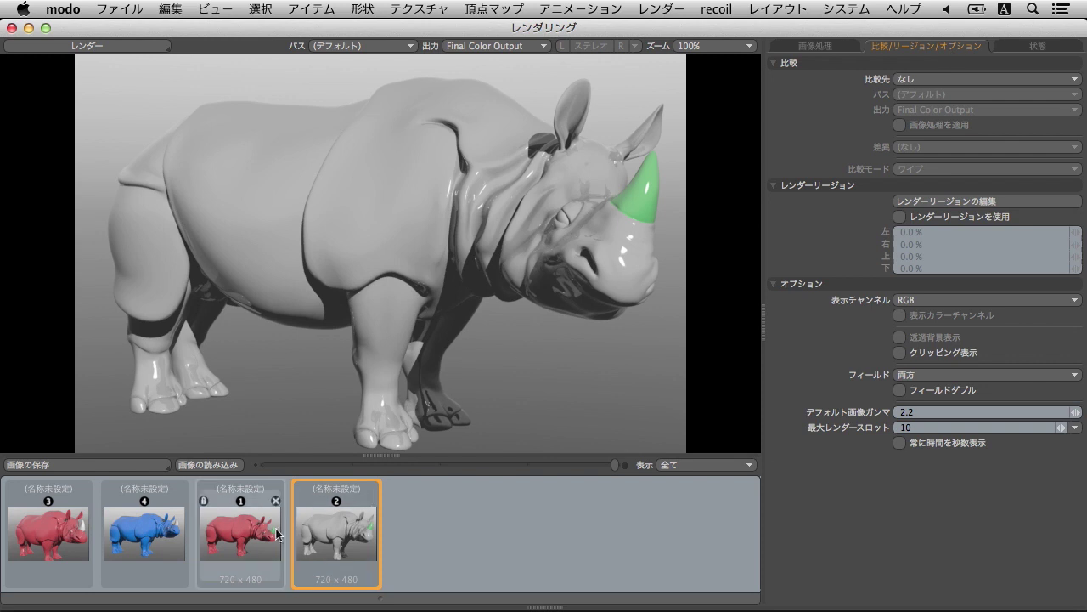
left_click(246, 535, "shift")
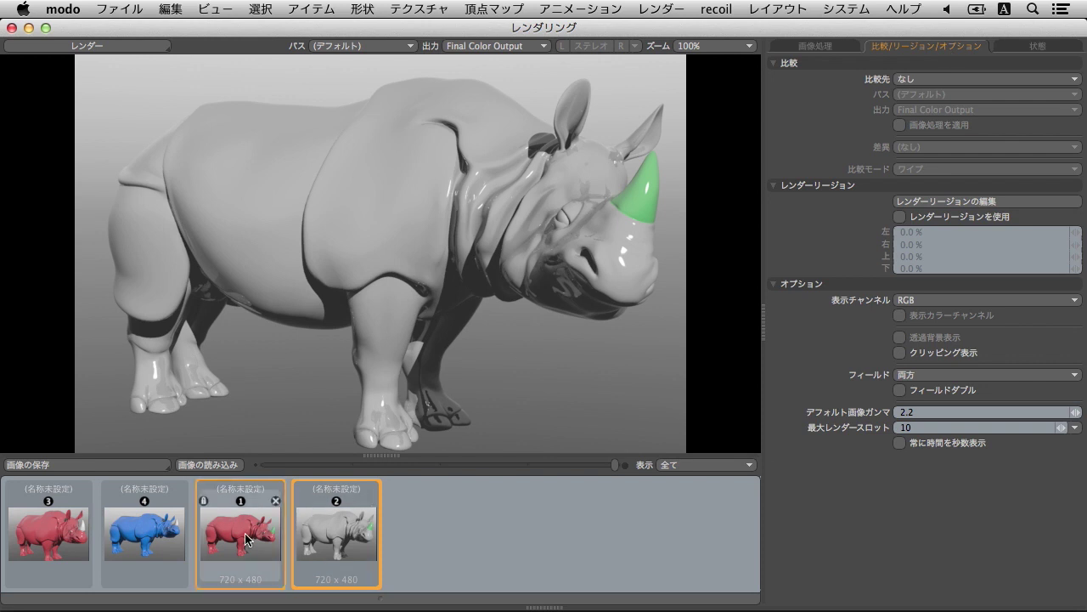
left_click(949, 93)
left_click(949, 93)
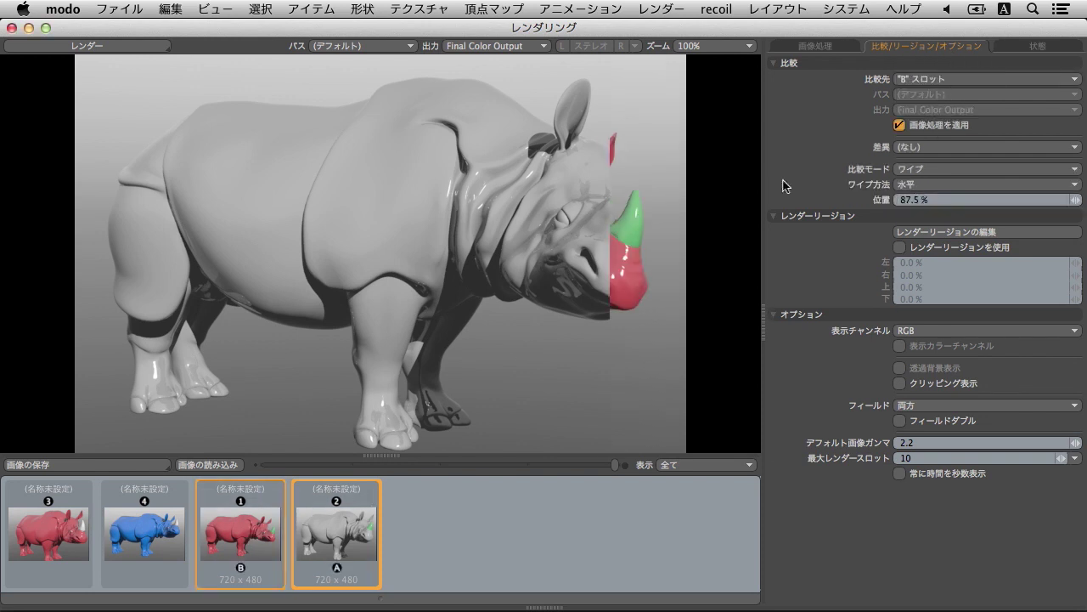
left_click_drag(610, 337, 696, 327)
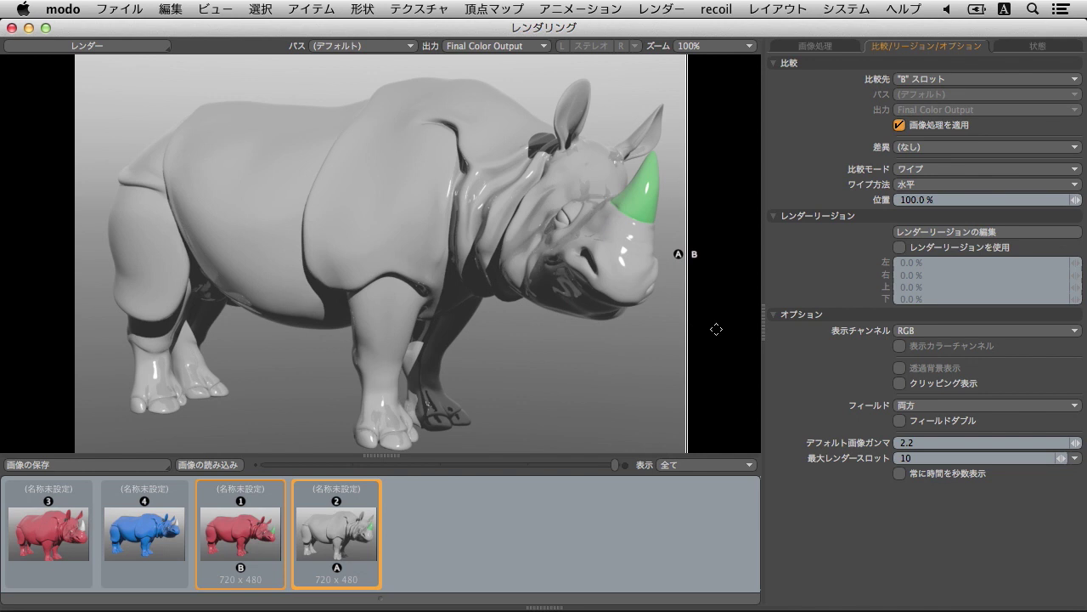
left_click(960, 79)
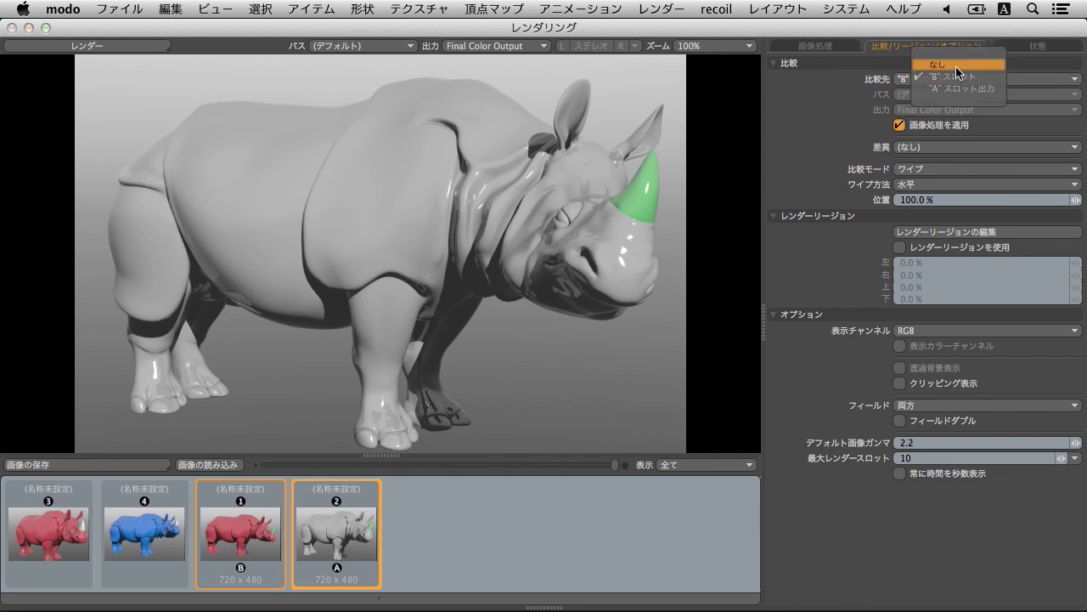
left_click(958, 65)
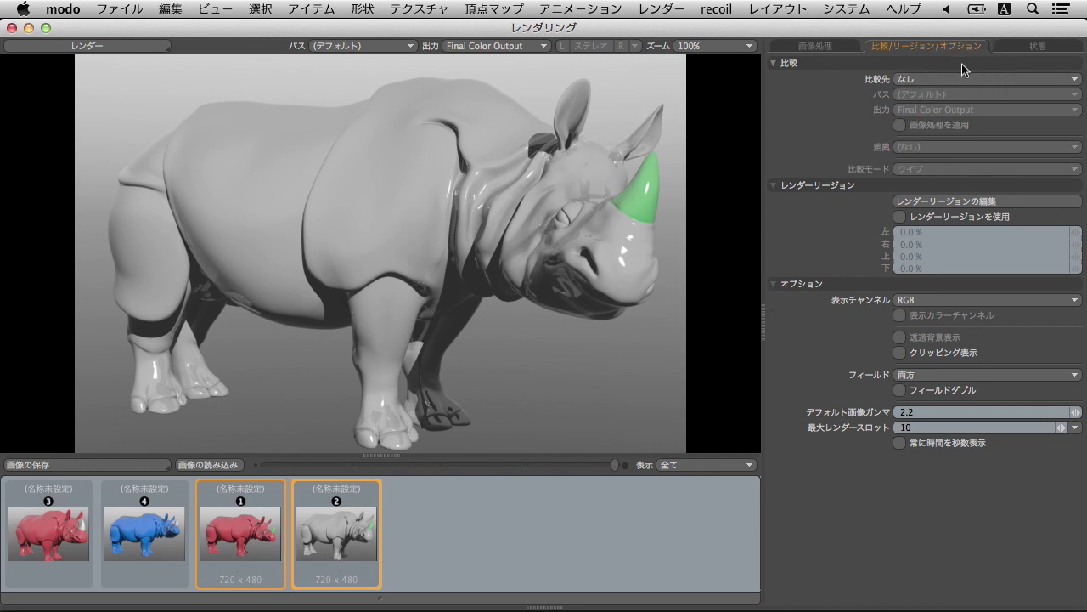
Step: Examine the render statistics of the two selected renders side by side
left_click(1028, 46)
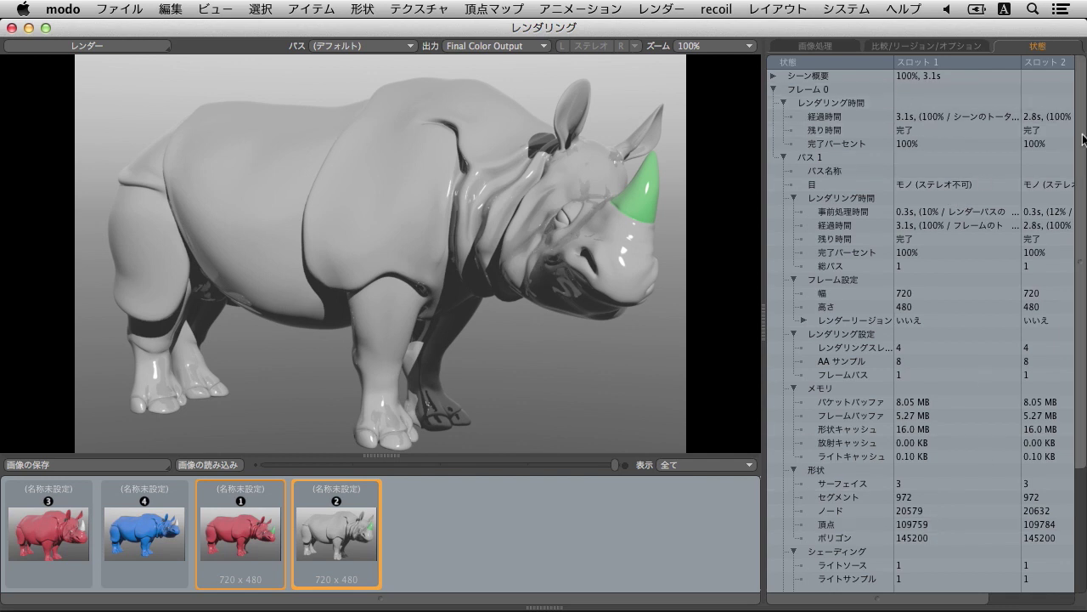
scroll(1082, 297, "down", 2)
scroll(1082, 127, "up", 2)
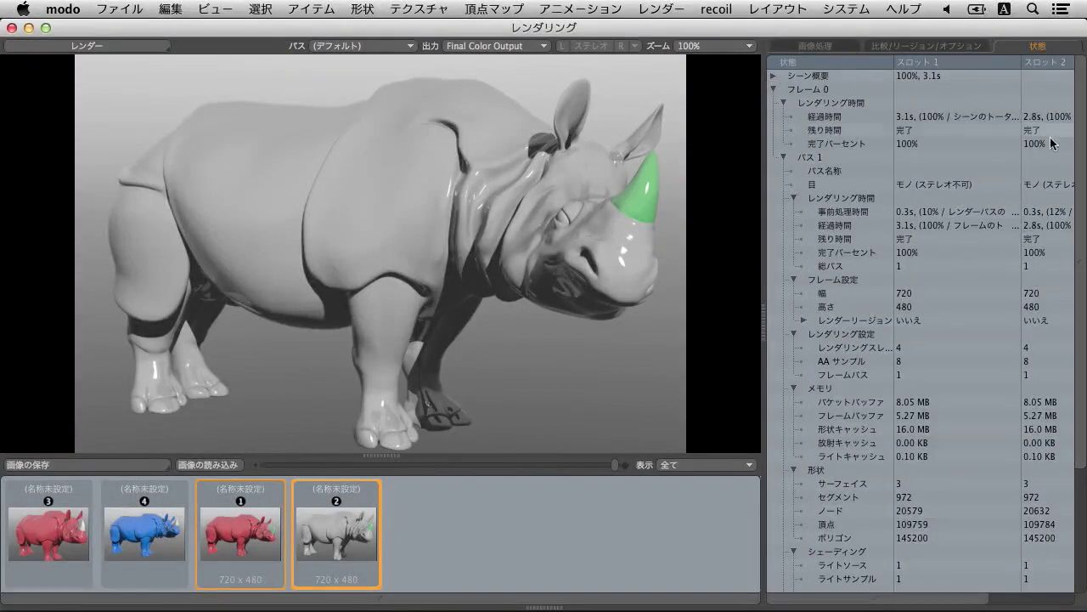
Step: Save the rendered image in Targa format as Rhino.tga in the documents folder (書類)
left_click(139, 468)
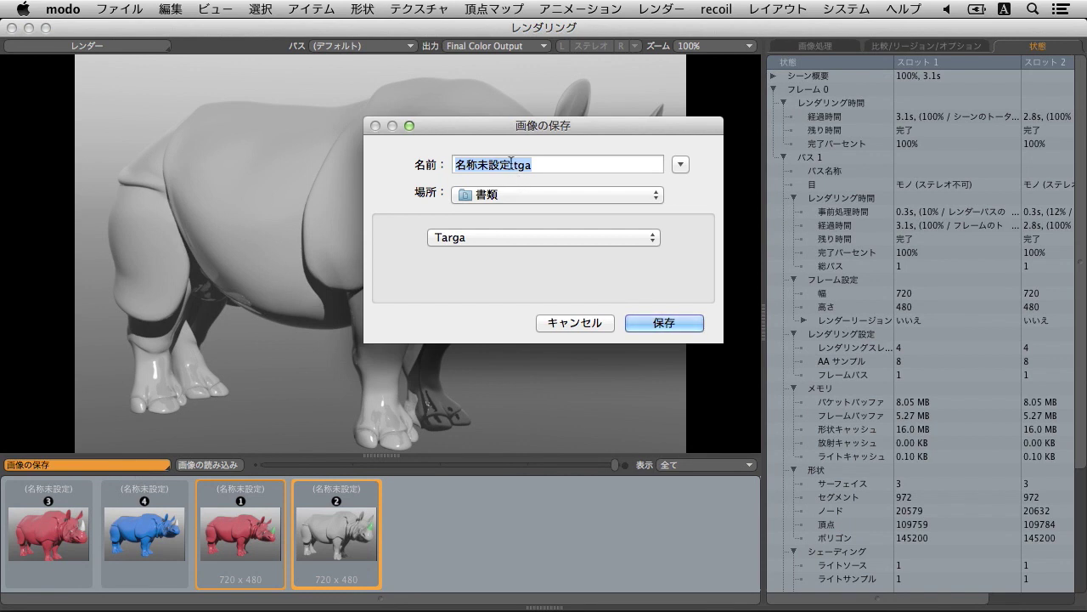
left_click_drag(513, 164, 395, 157)
key("Right")
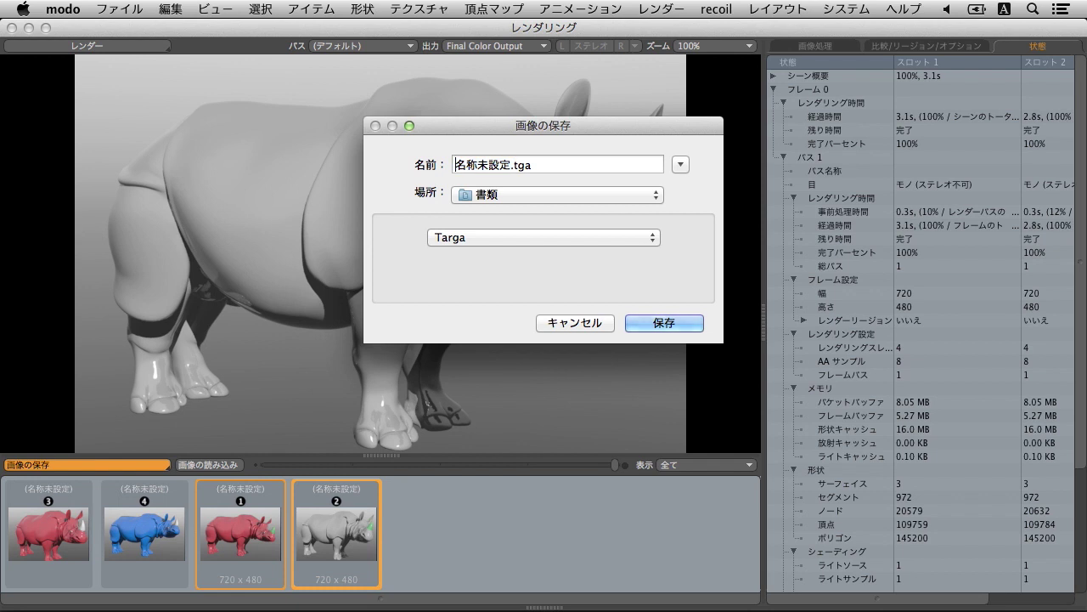
key("BackSpace")
key("BackSpace")
key("BackSpace")
key("BackSpace")
key("BackSpace")
type("Rhino")
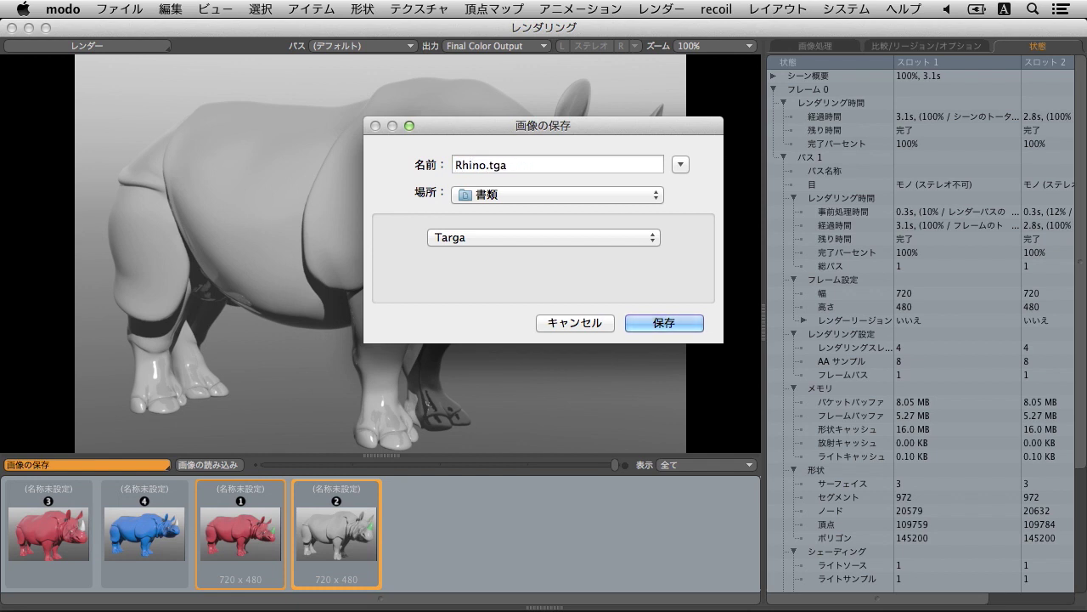
left_click(452, 238)
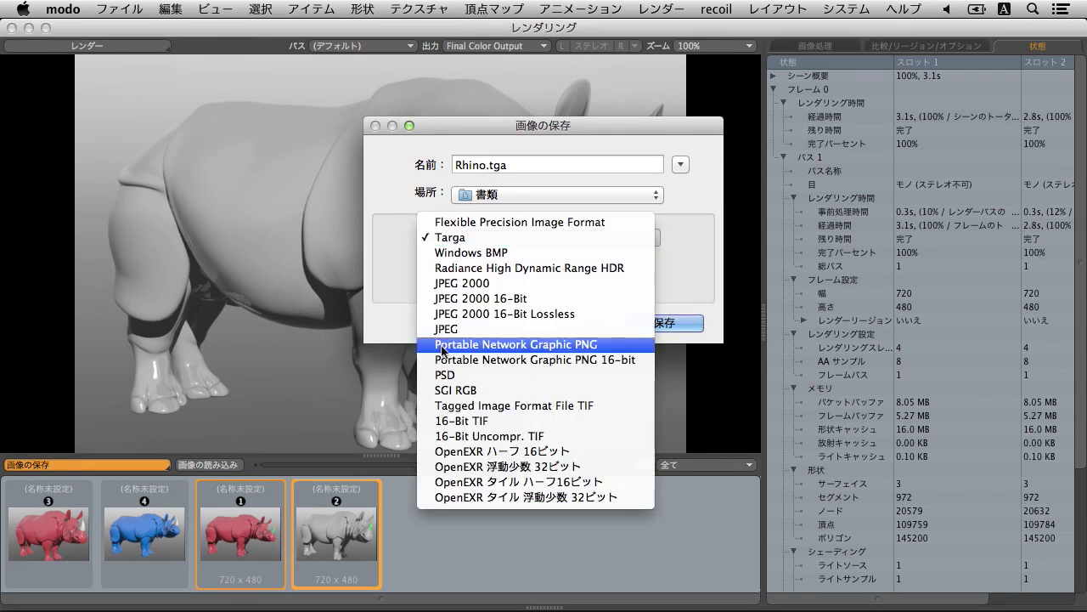
left_click(489, 241)
left_click(662, 323)
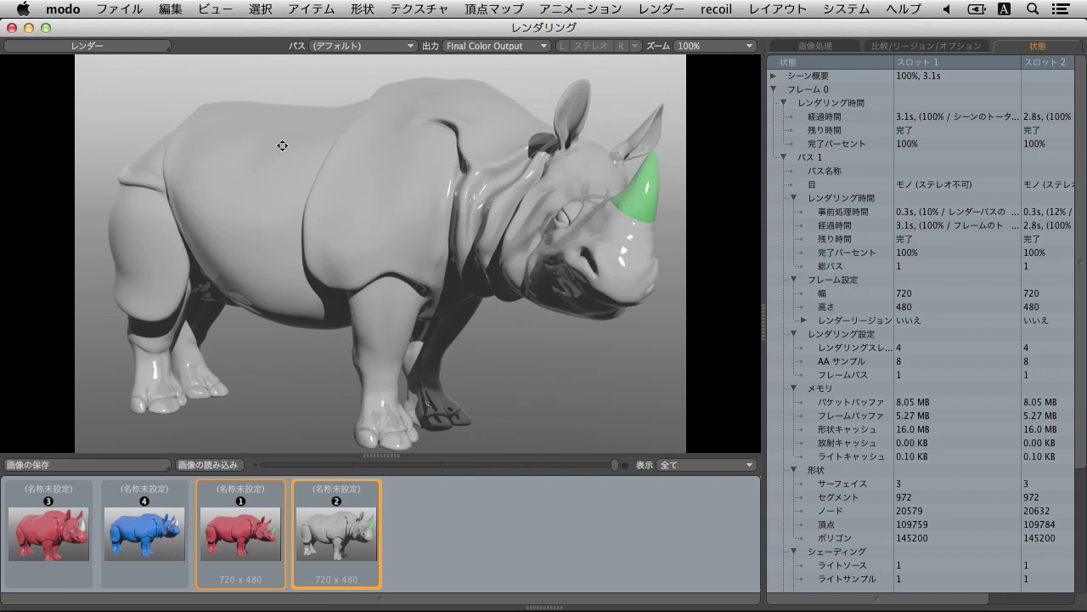
Step: Close the render window, go back through the layouts to the model layout, and orbit to a front three-quarter view of the rhinoceros
left_click(11, 28)
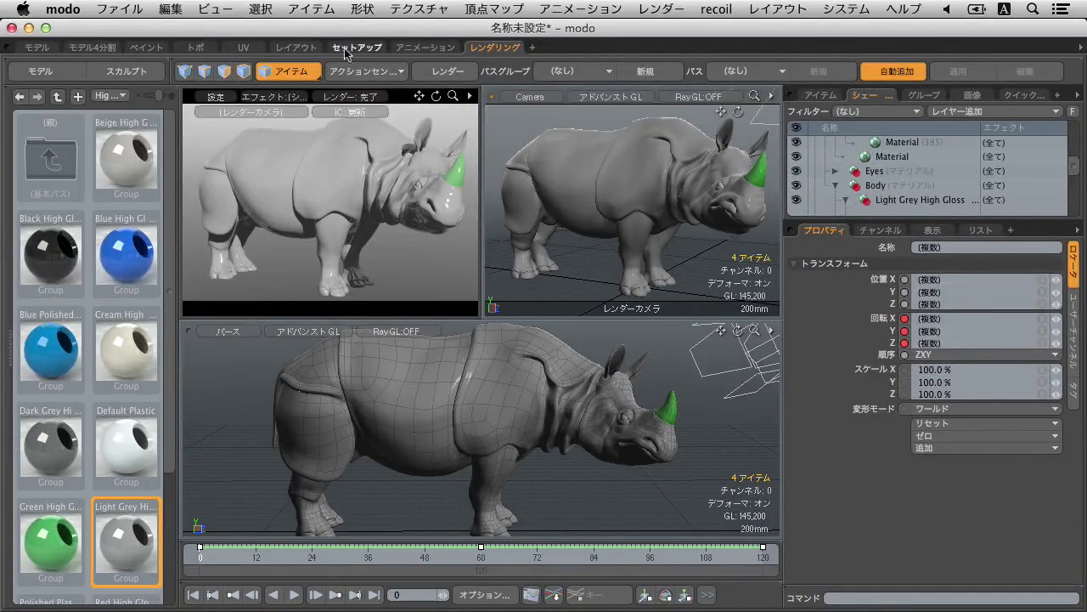
left_click(416, 48)
left_click(369, 49)
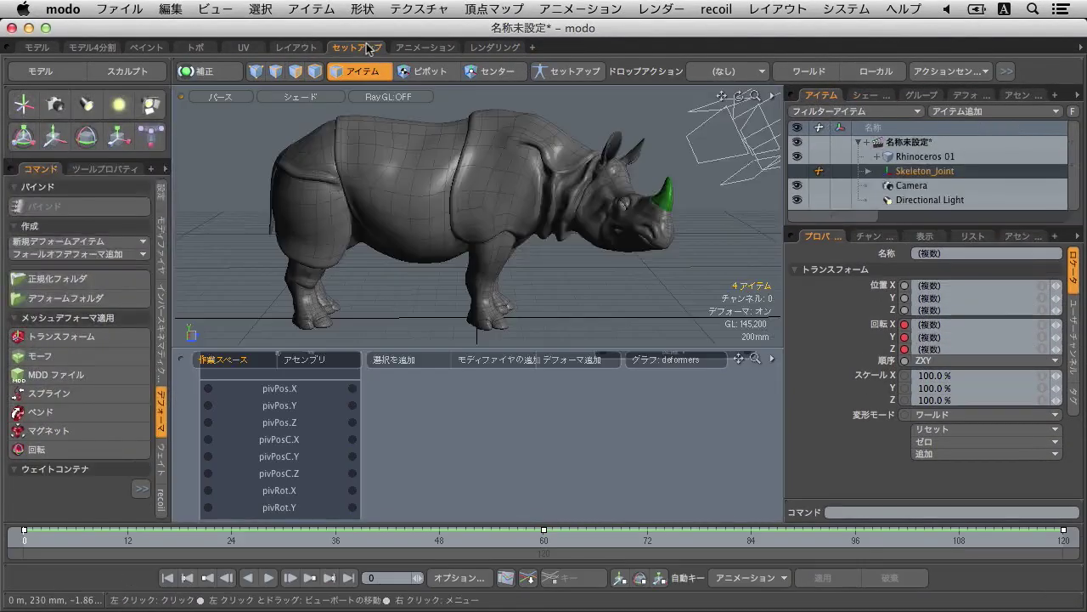
left_click(295, 49)
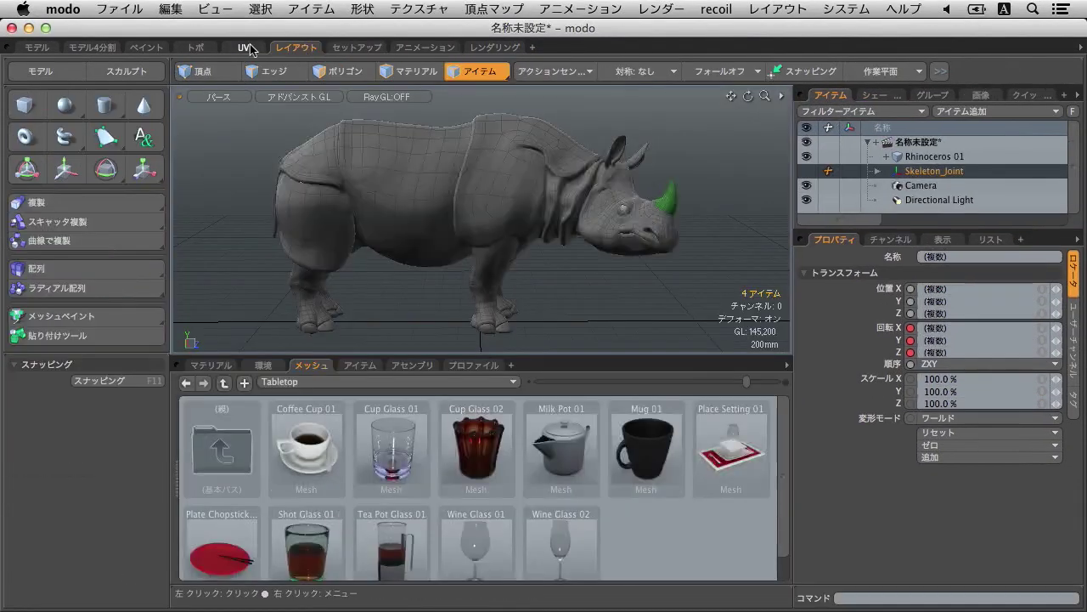
left_click(243, 47)
left_click(195, 48)
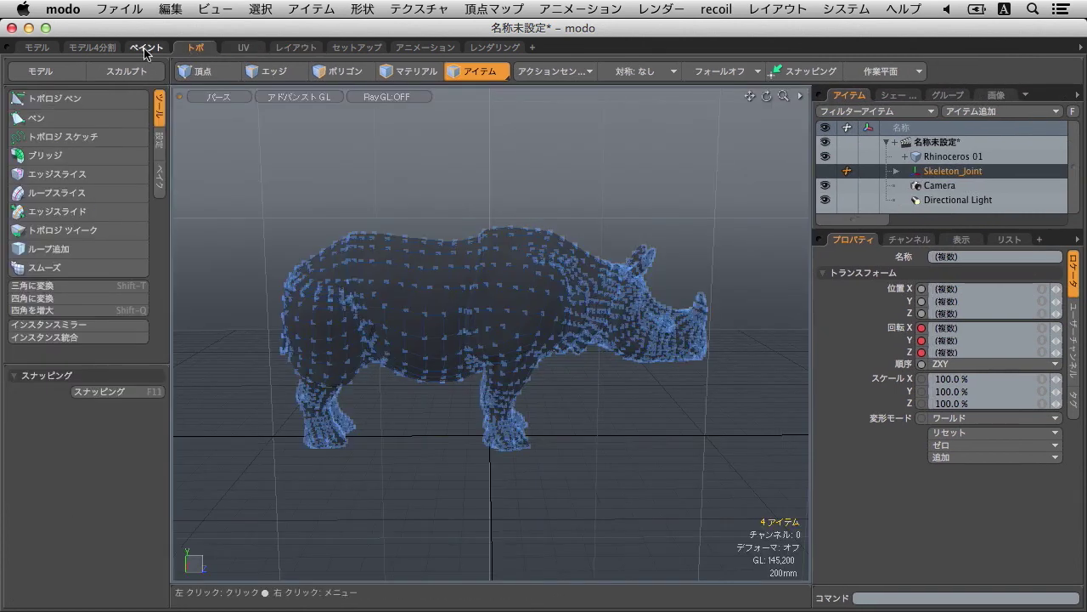
left_click(146, 48)
left_click(95, 48)
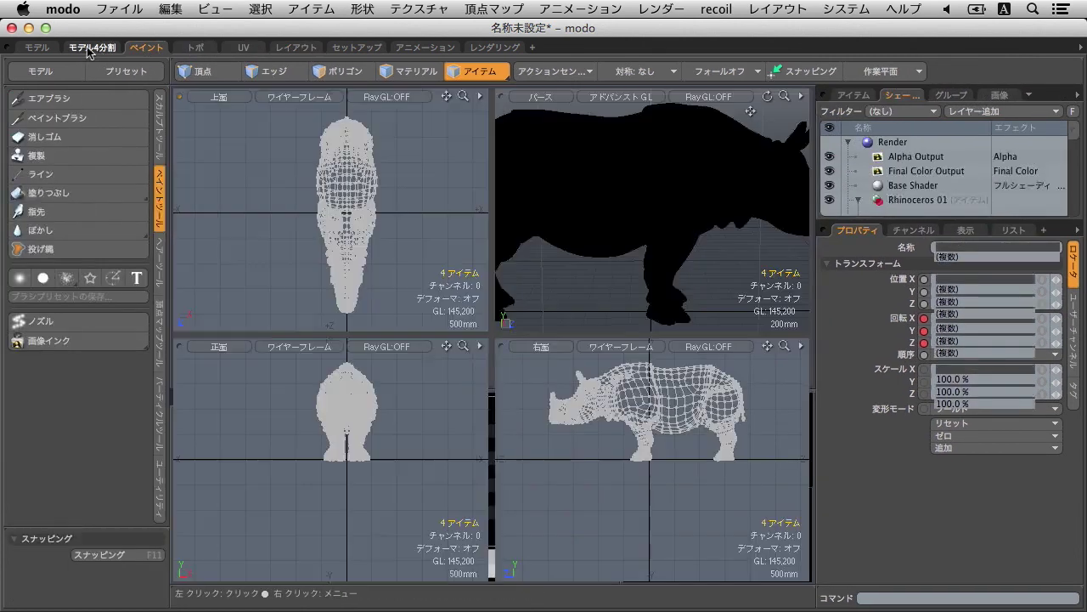
left_click(37, 47)
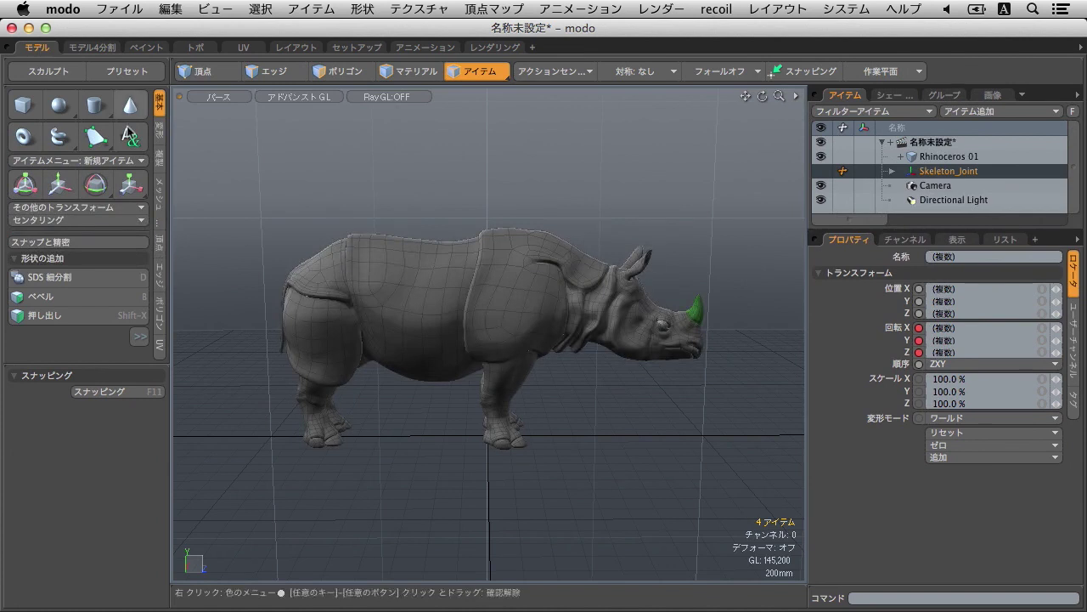
left_click_drag(431, 250, 445, 226, "alt")
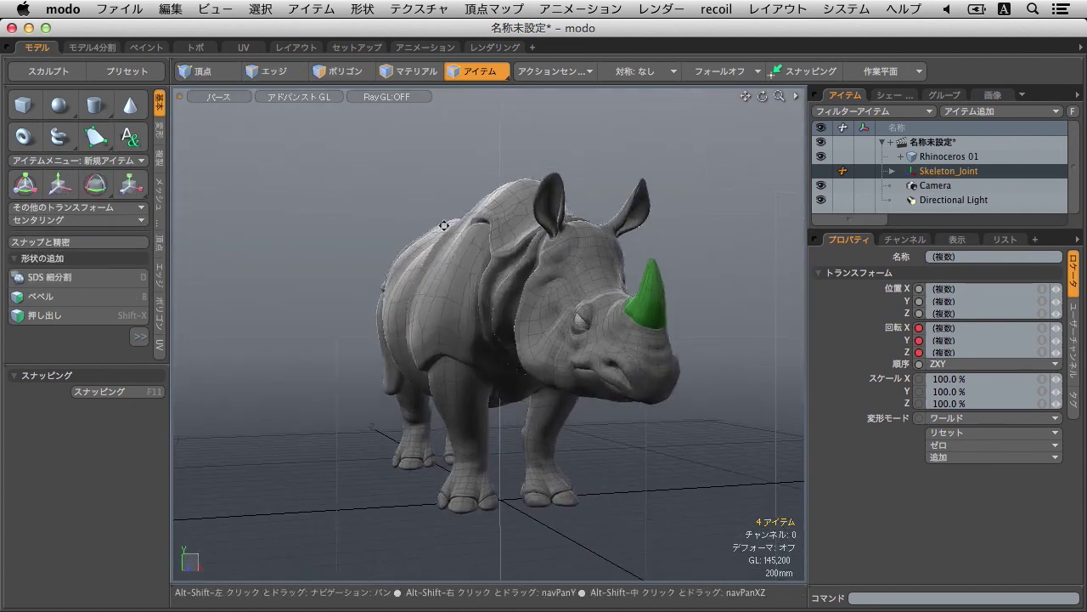